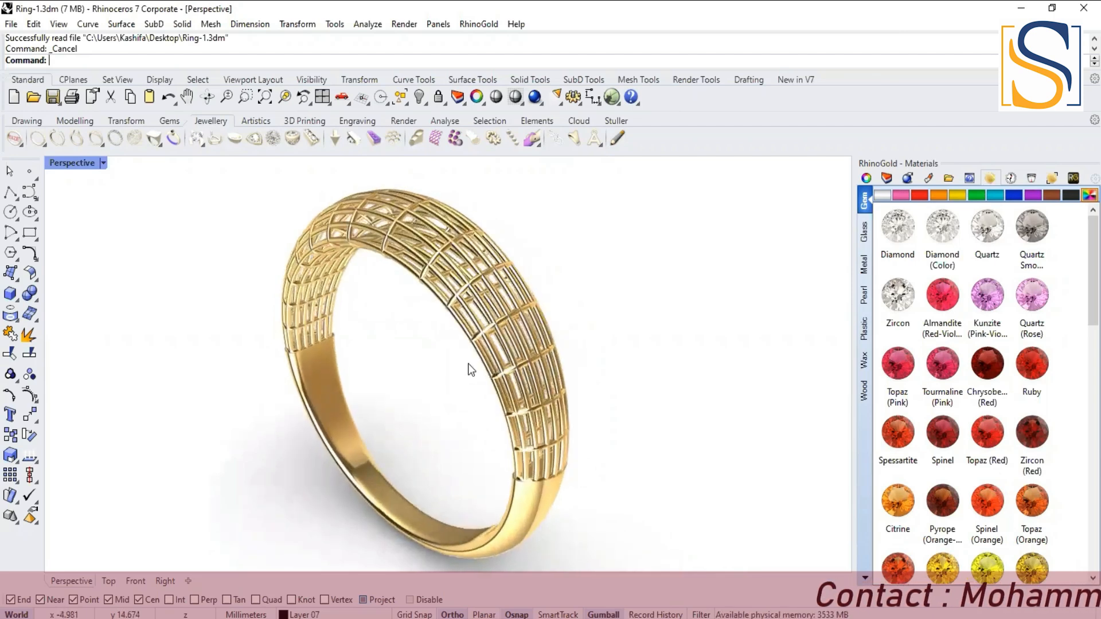
Create a new model from the Small Objects - Millimeters template
click(11, 25)
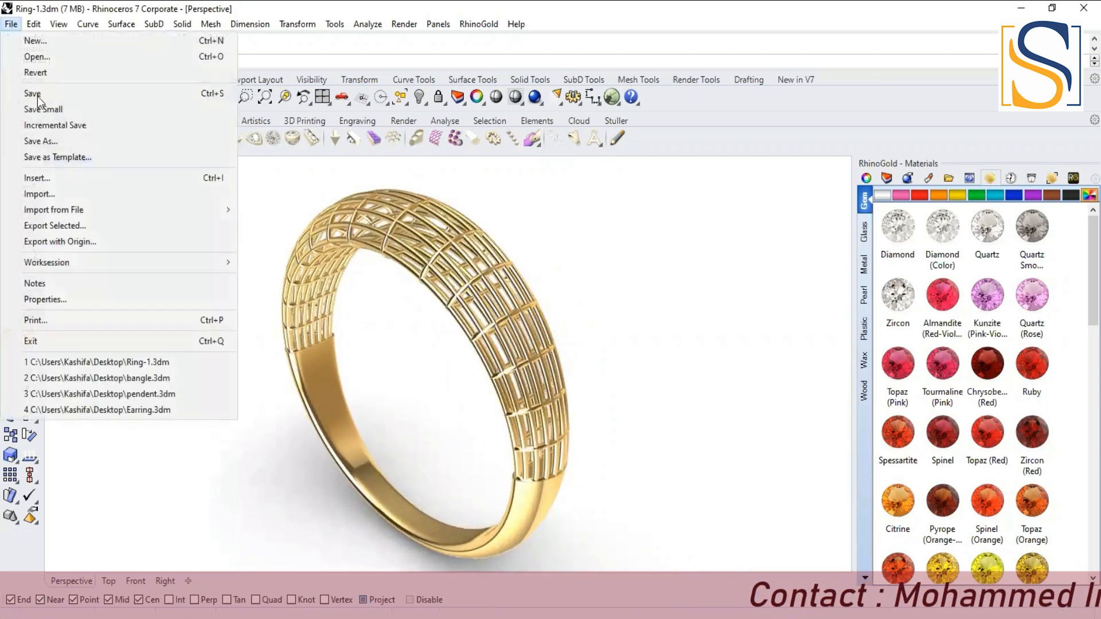
click(36, 41)
click(552, 347)
click(181, 337)
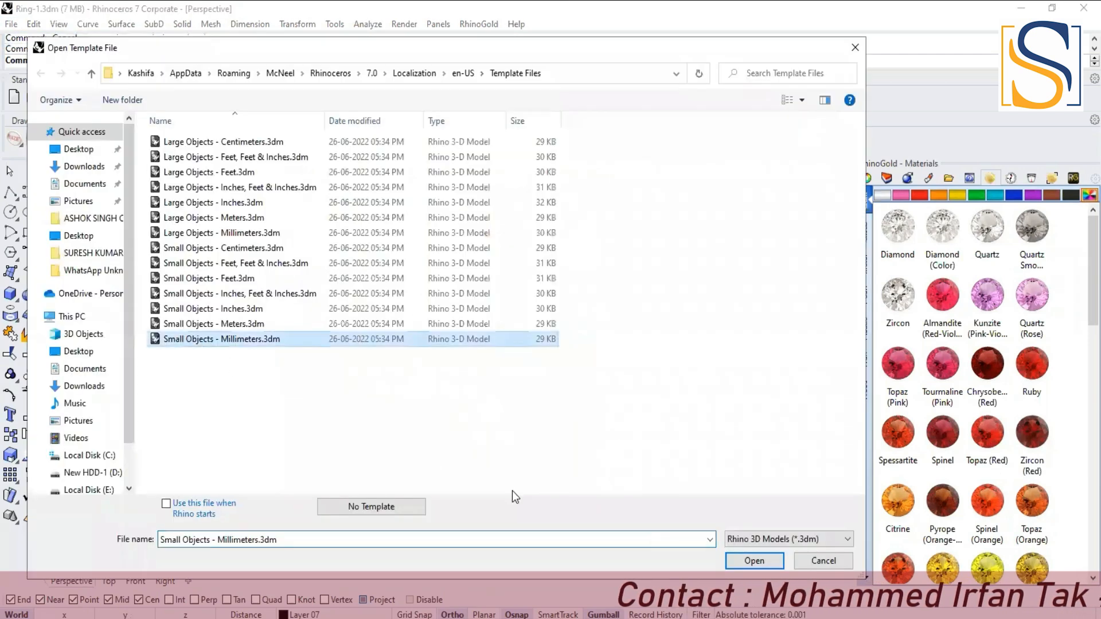
click(740, 561)
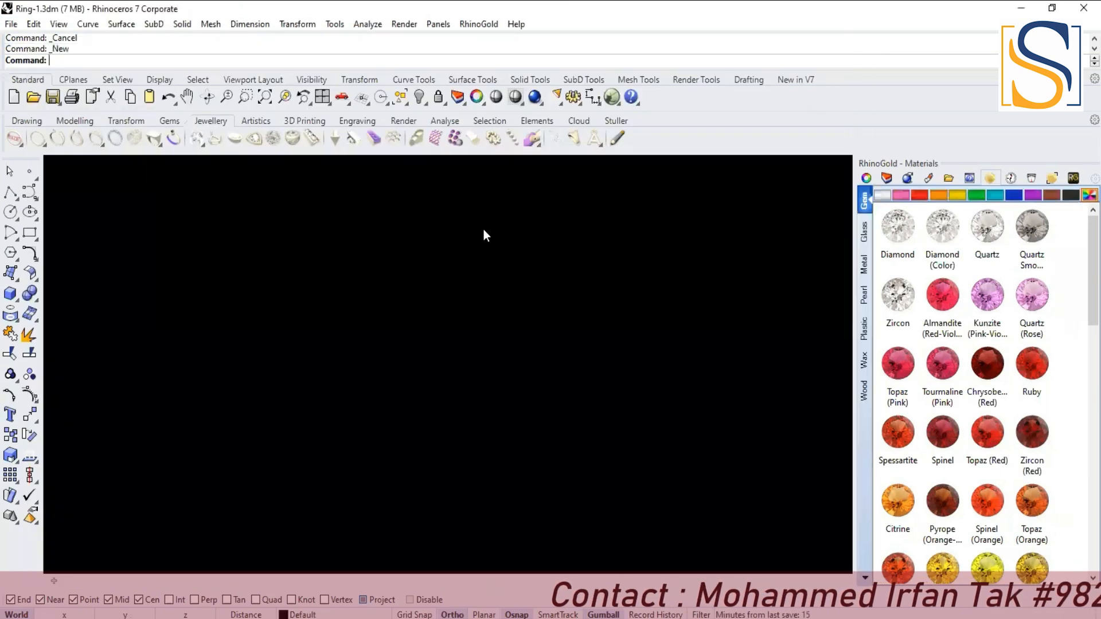
Draw a circle with a 16 mm radius centred on the origin in the Front view
click(11, 211)
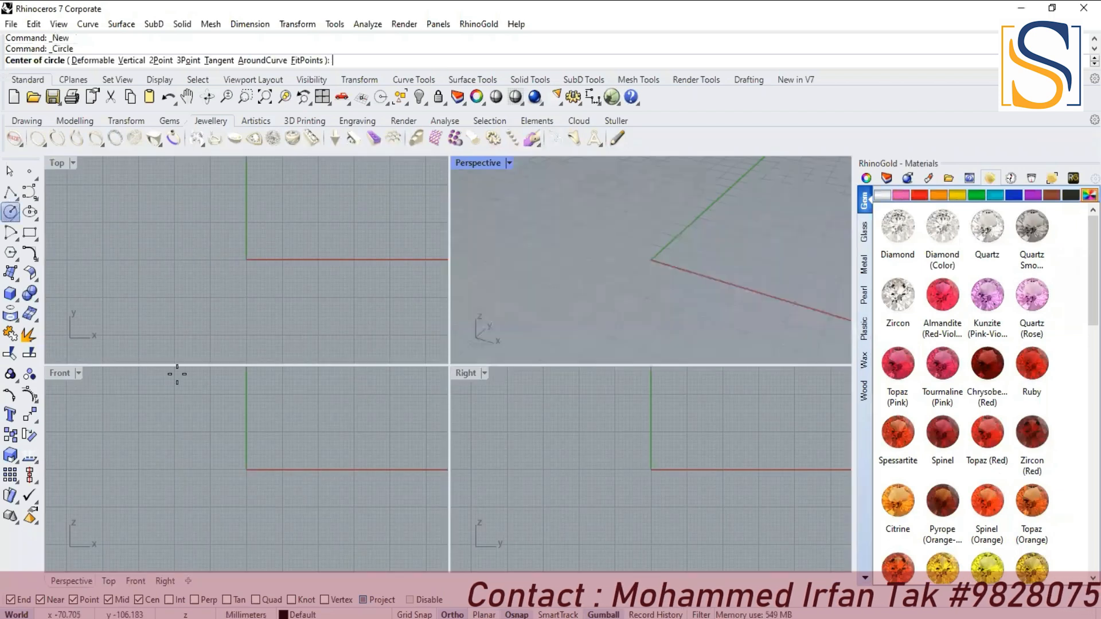
click(247, 470)
text(16)
key(Return)
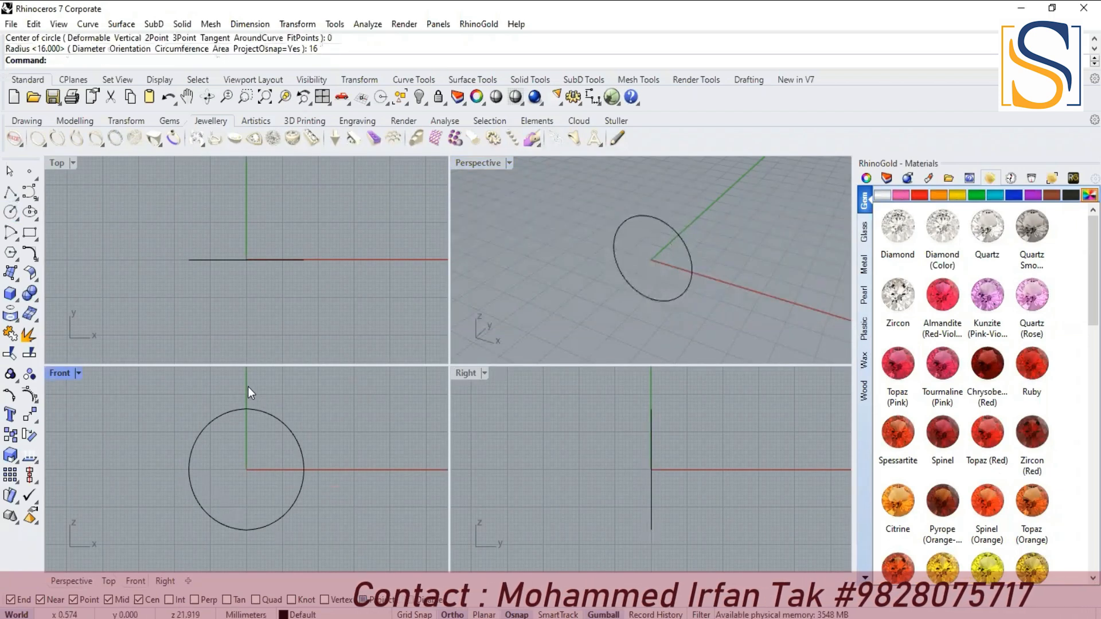
Draw an upward semicircular arc of about 3 mm radius in the Right view, centred on the ring circle's top point
double_click(468, 376)
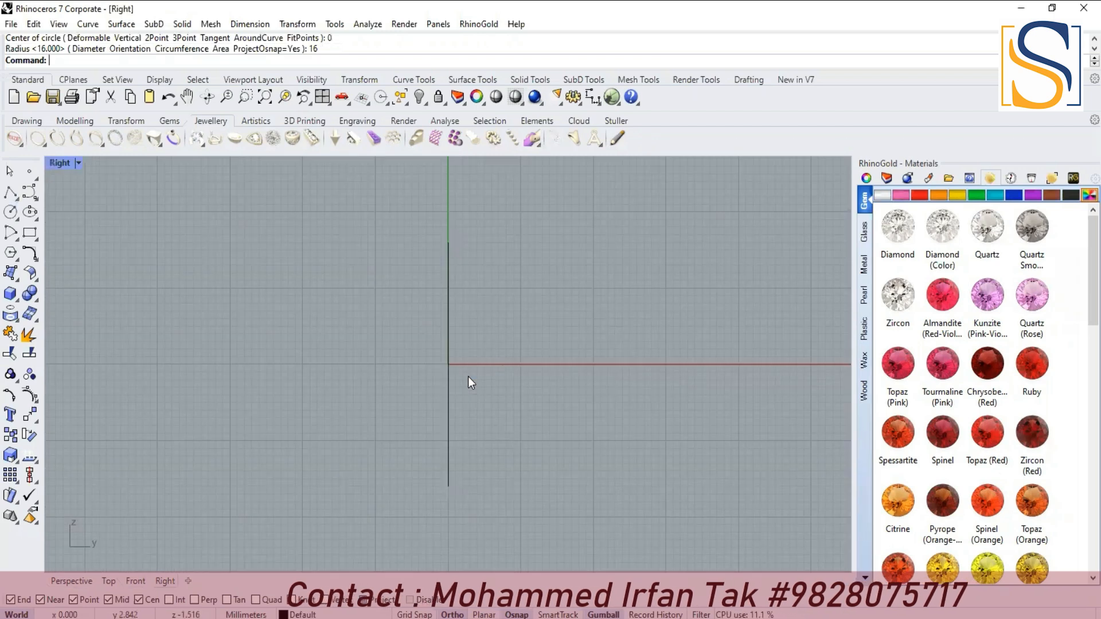
scroll(468, 284, up, 4)
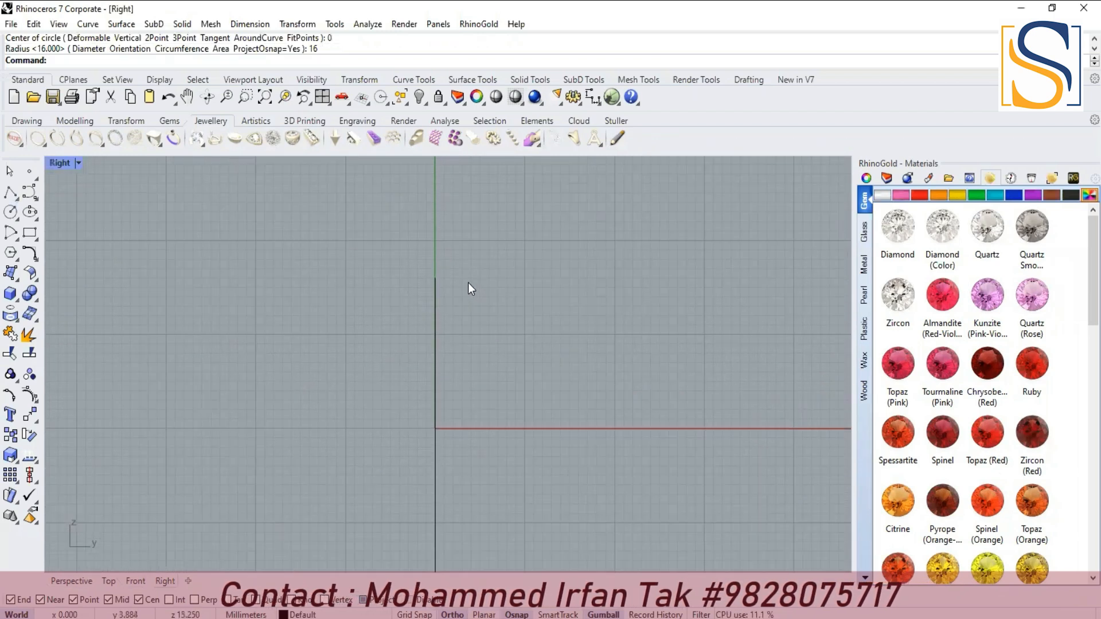
text(Arc)
key(Return)
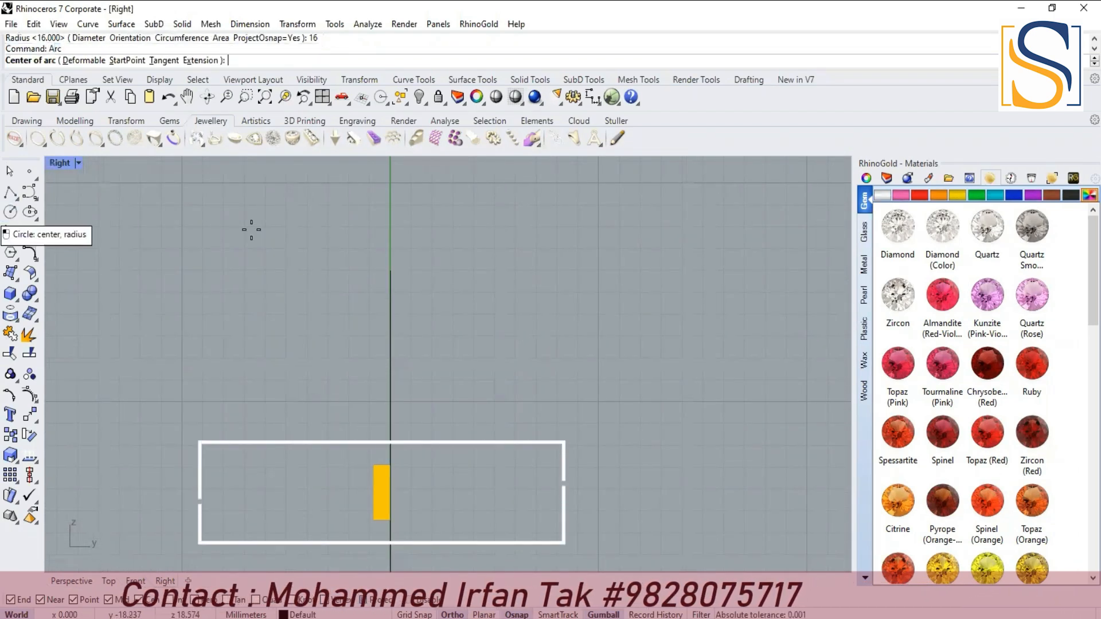
click(390, 270)
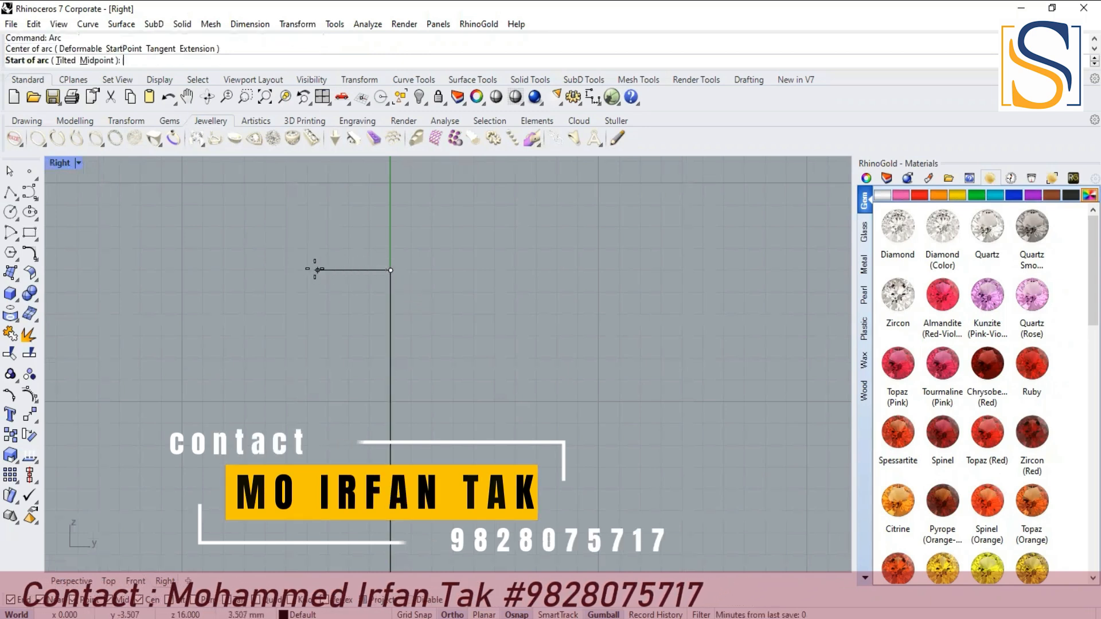
scroll(356, 267, up, 3)
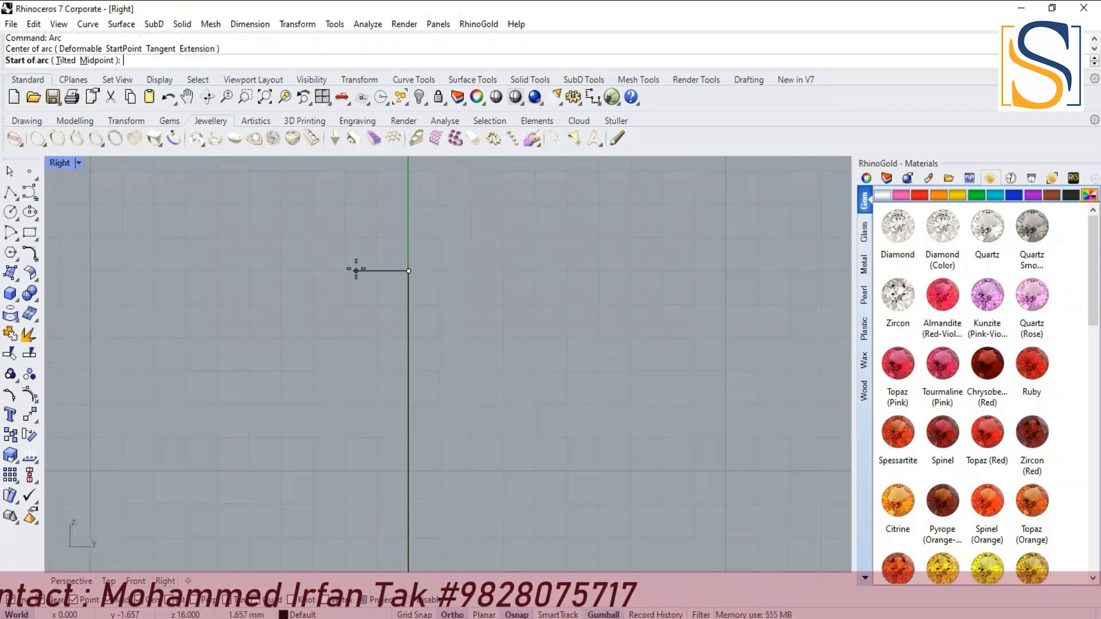
click(313, 268)
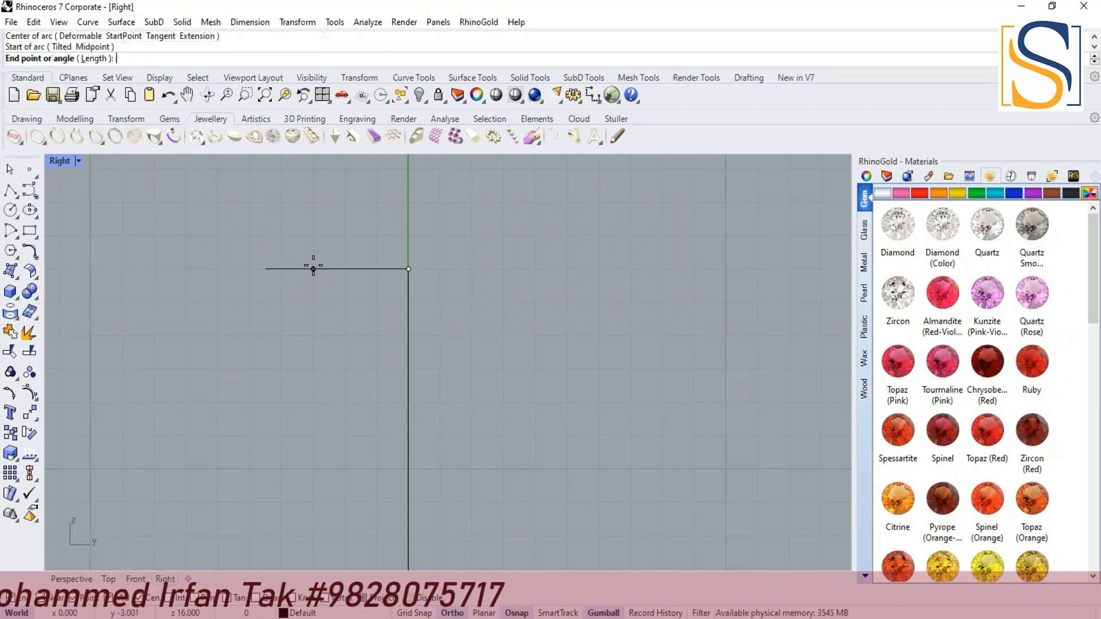
click(504, 268)
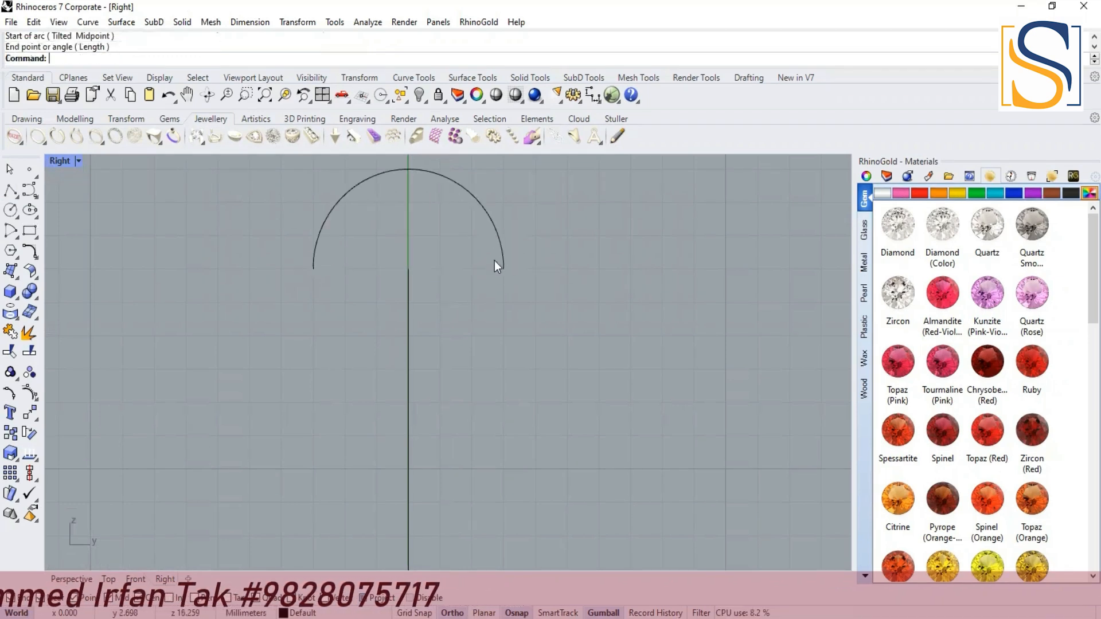
scroll(485, 275, down, 10)
key(Down)
key(Right)
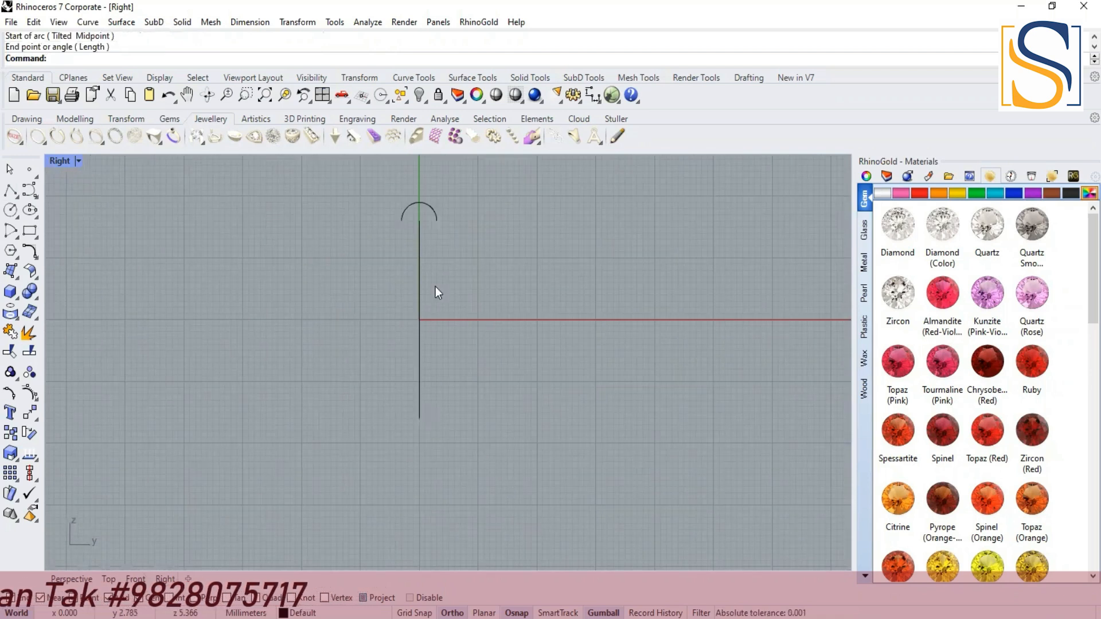
text(Mirror)
key(Return)
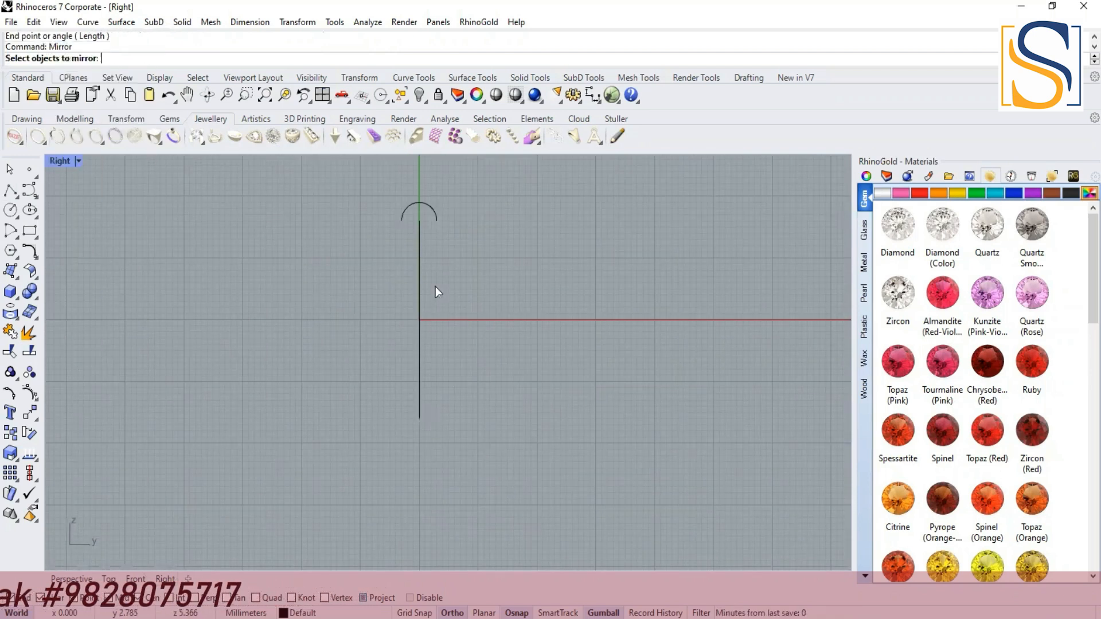
click(434, 214)
key(Return)
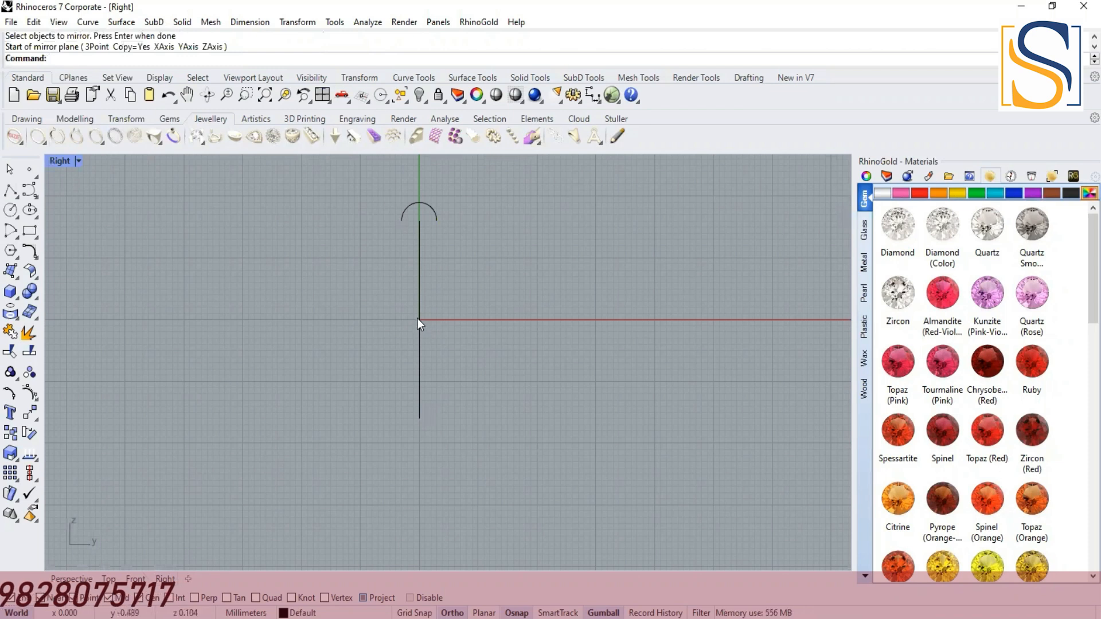
text(i)
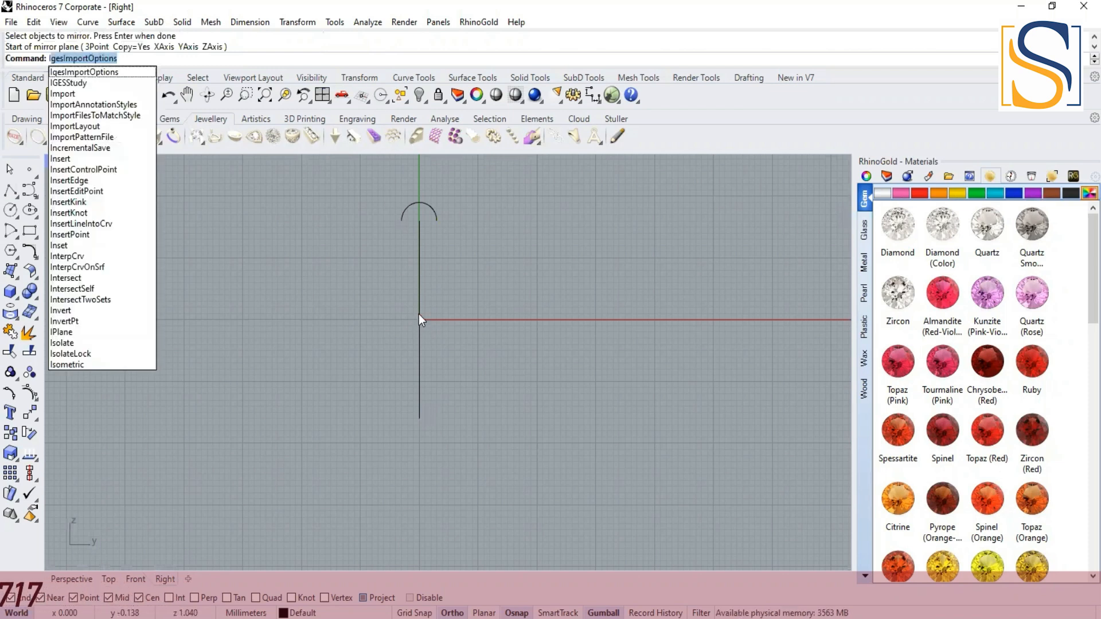
key(Escape)
Mirror a copy of the semicircular arc across the horizontal axis through the origin to the ring circle's bottom
text(Mirror)
key(Return)
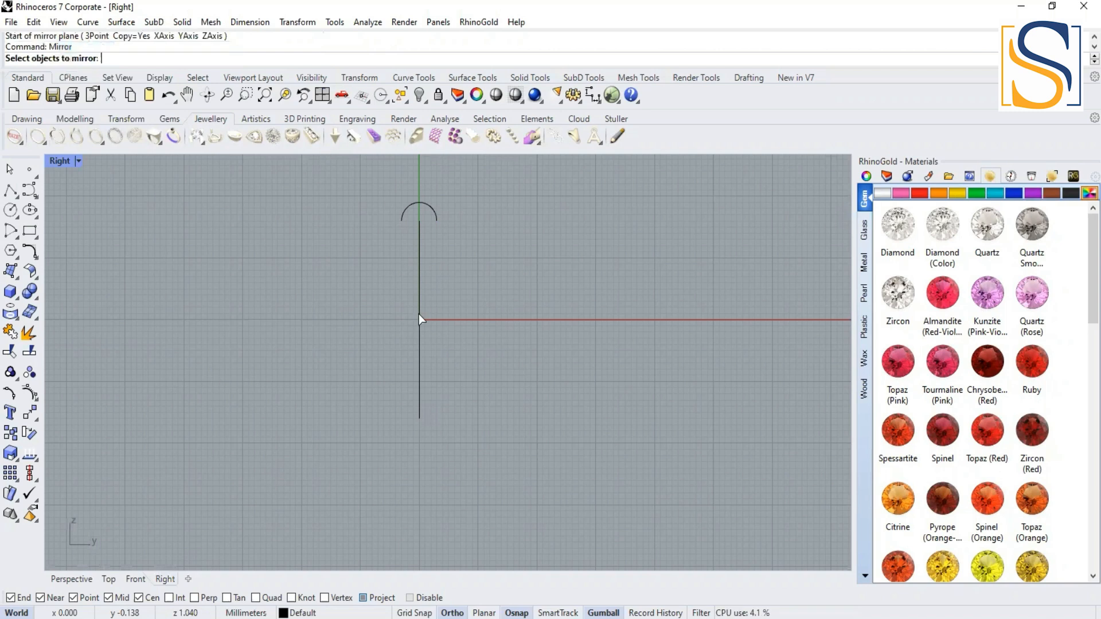
click(432, 216)
key(Return)
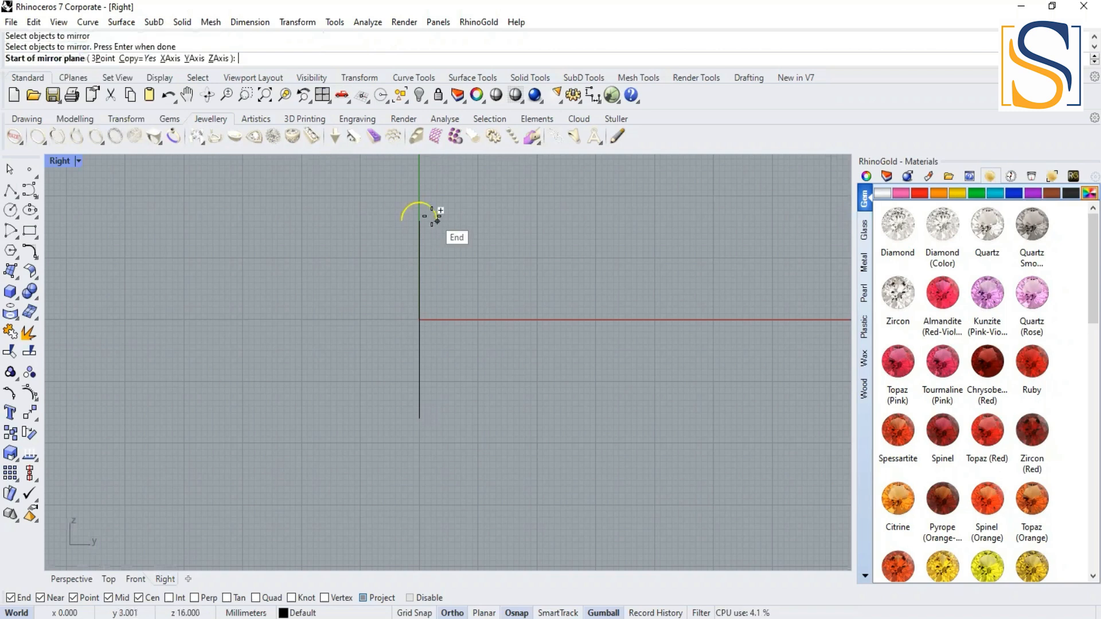
click(420, 320)
click(498, 315)
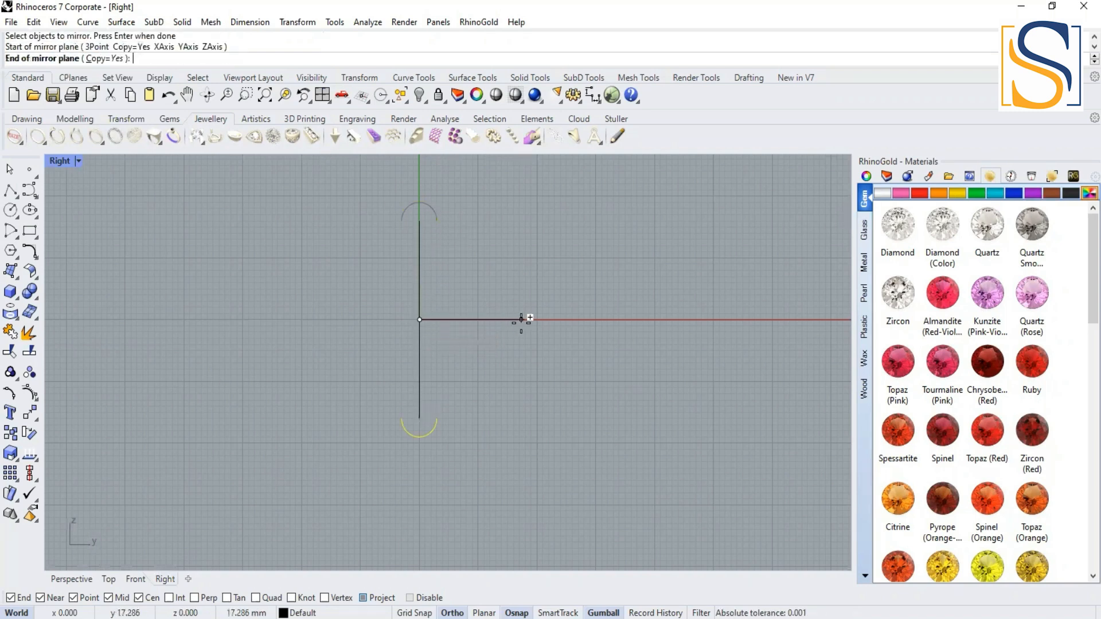
scroll(397, 451, up, 5)
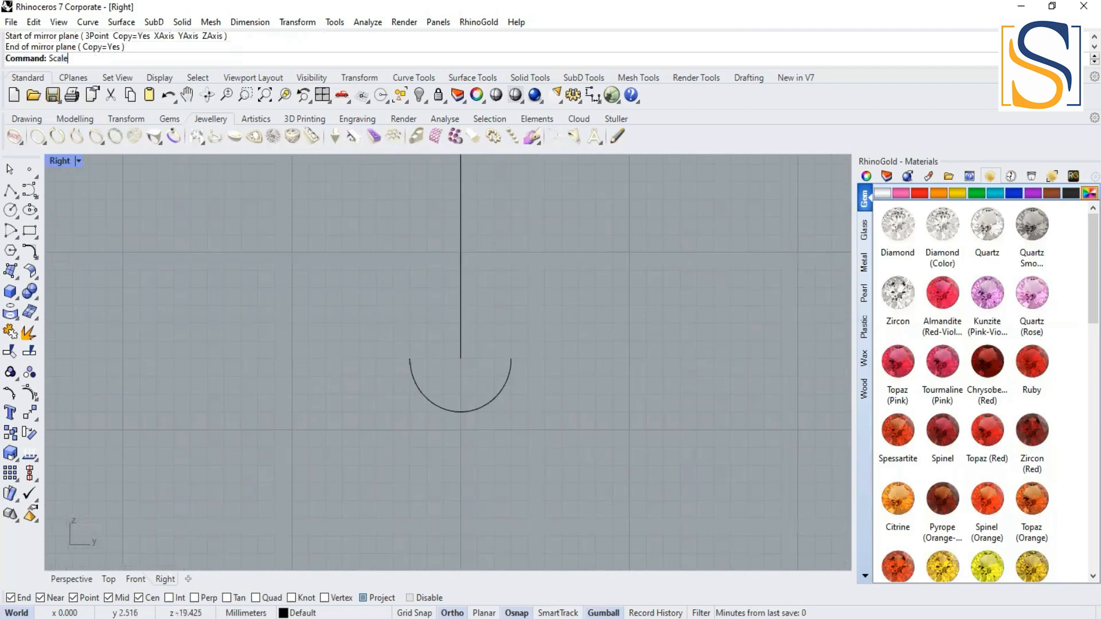
key(Return)
click(461, 411)
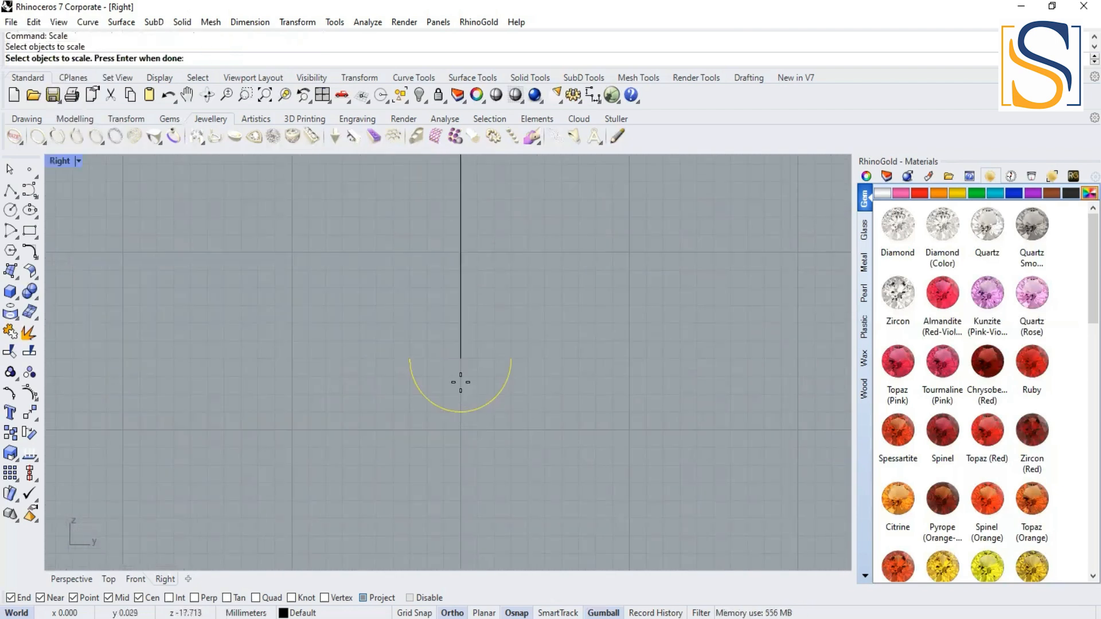
key(Return)
click(460, 362)
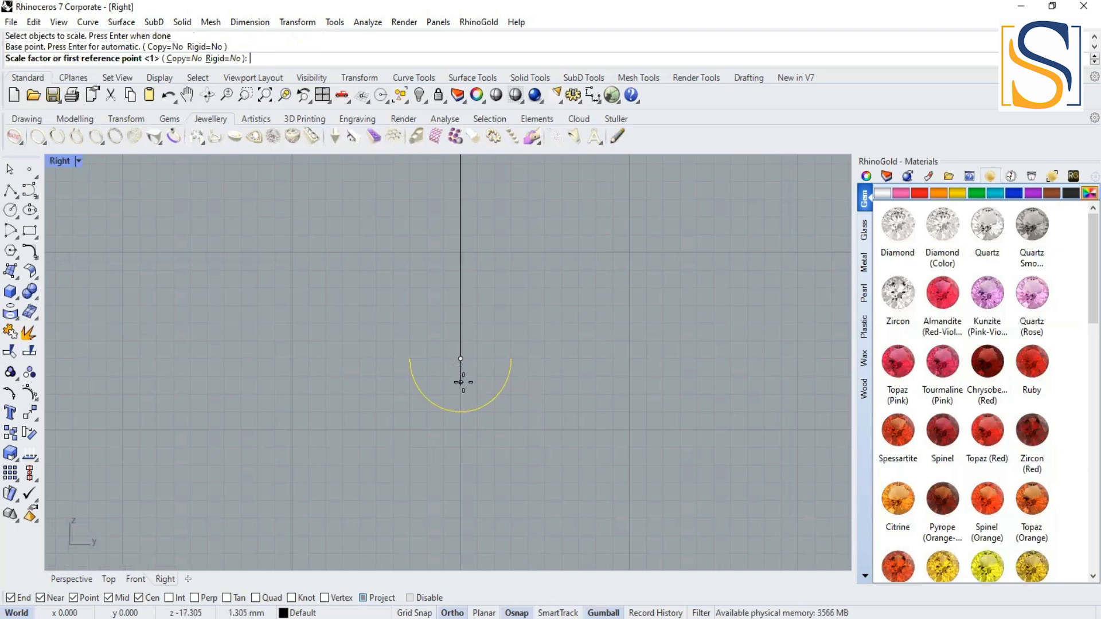
click(461, 411)
key(Escape)
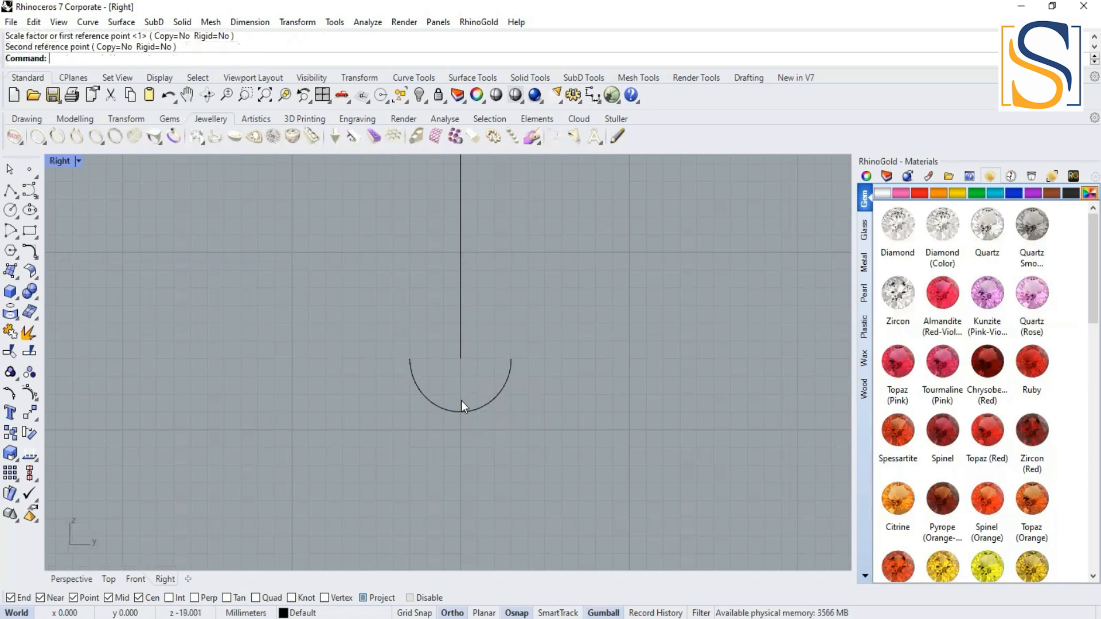
Scale the lower arc down from its lowest midpoint to a radius of about 2 mm
key(Return)
click(463, 410)
key(Return)
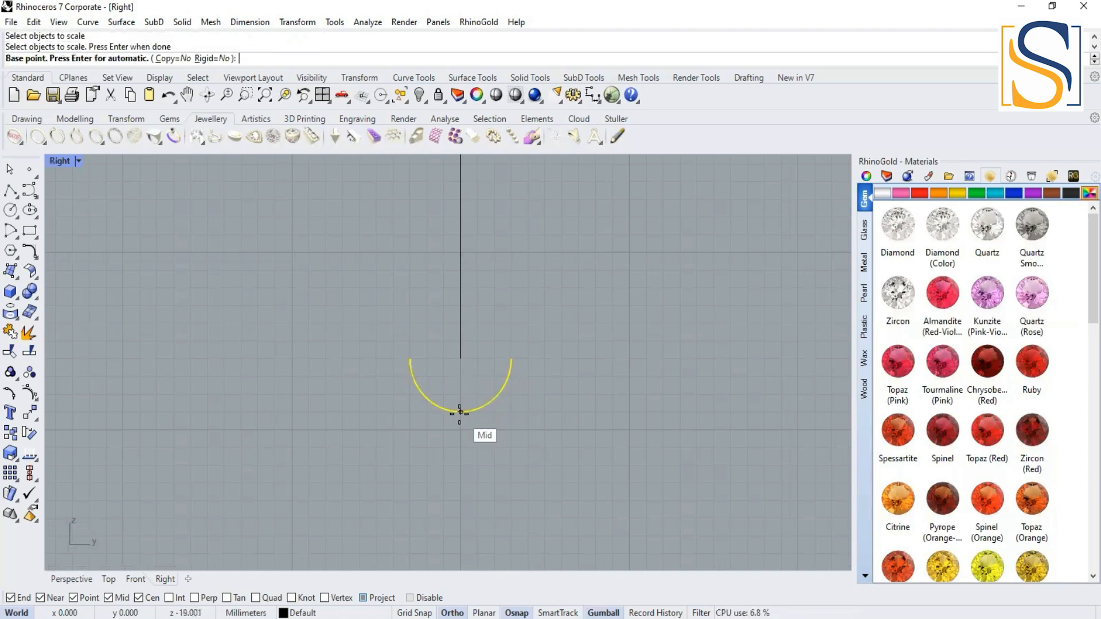
click(461, 412)
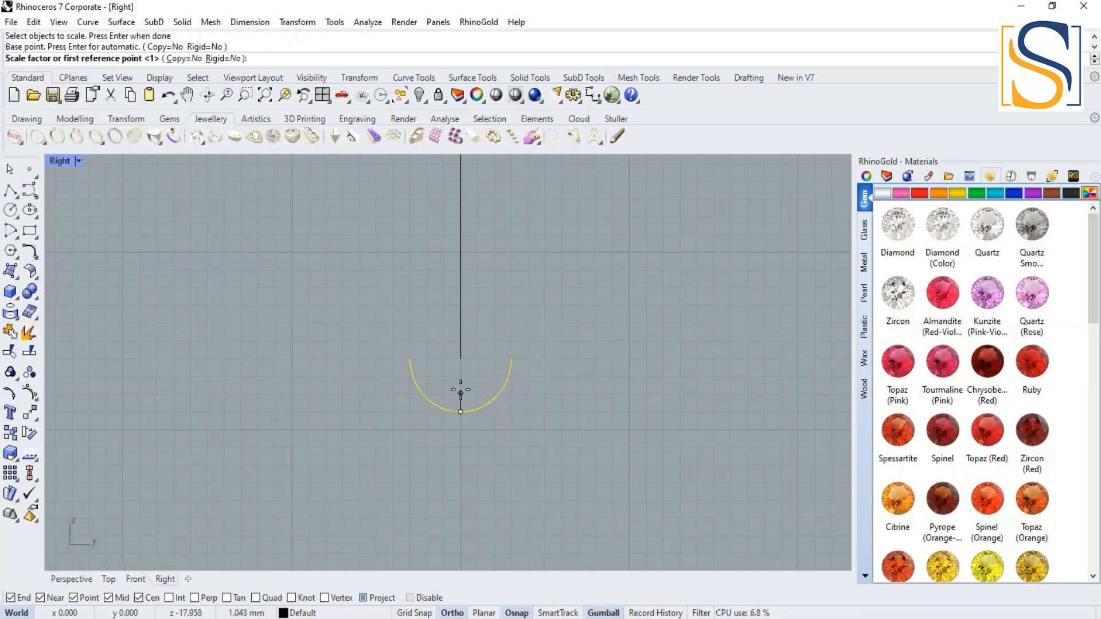
click(406, 412)
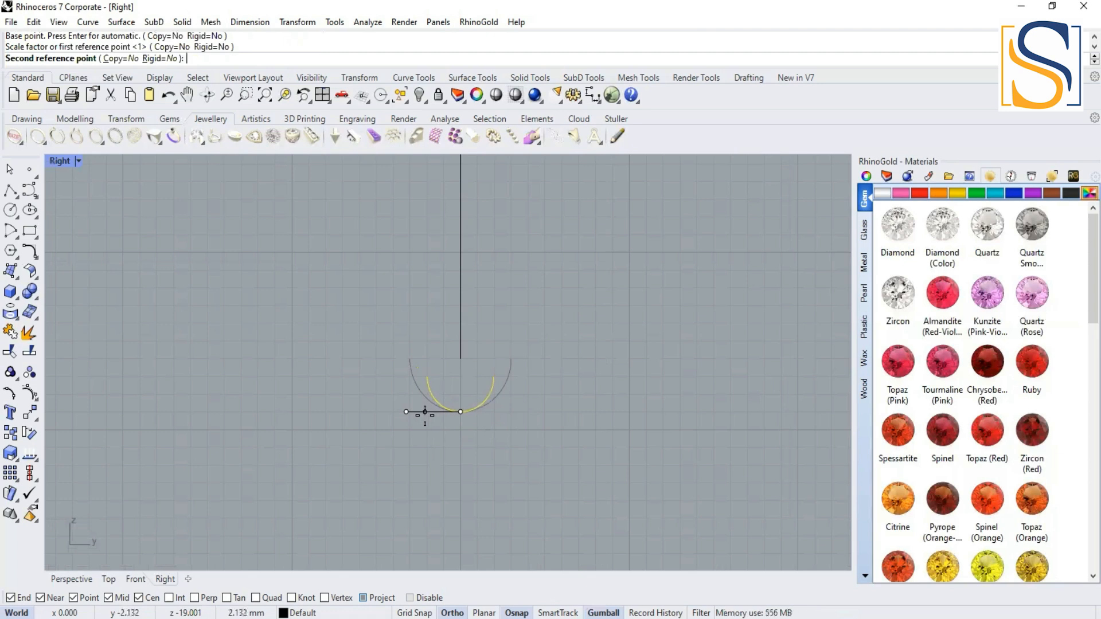
click(423, 412)
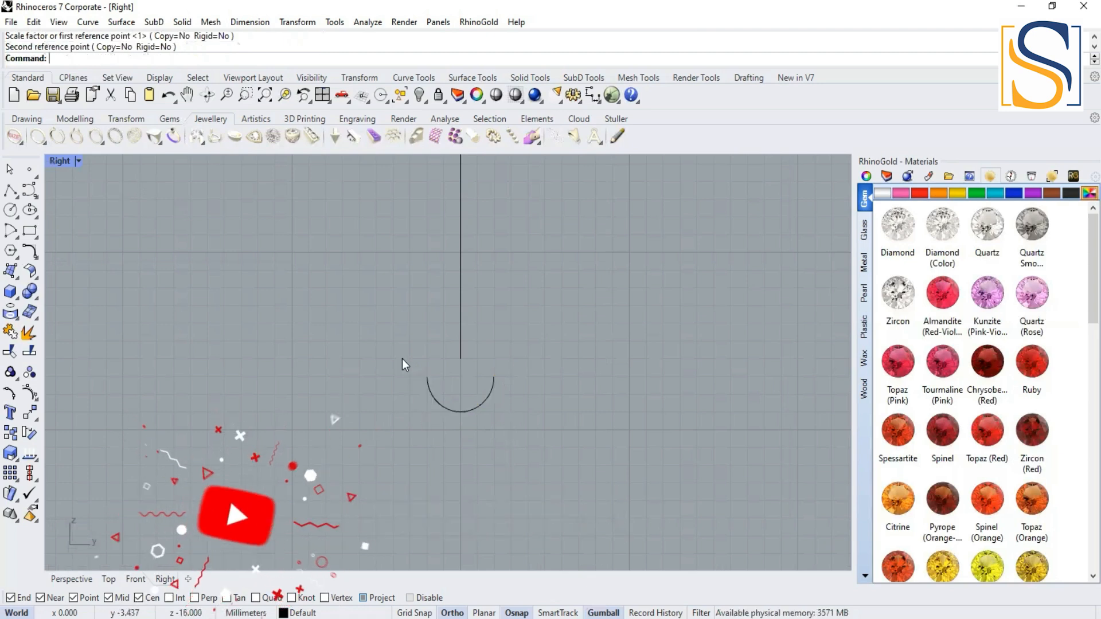
text(Length)
key(Return)
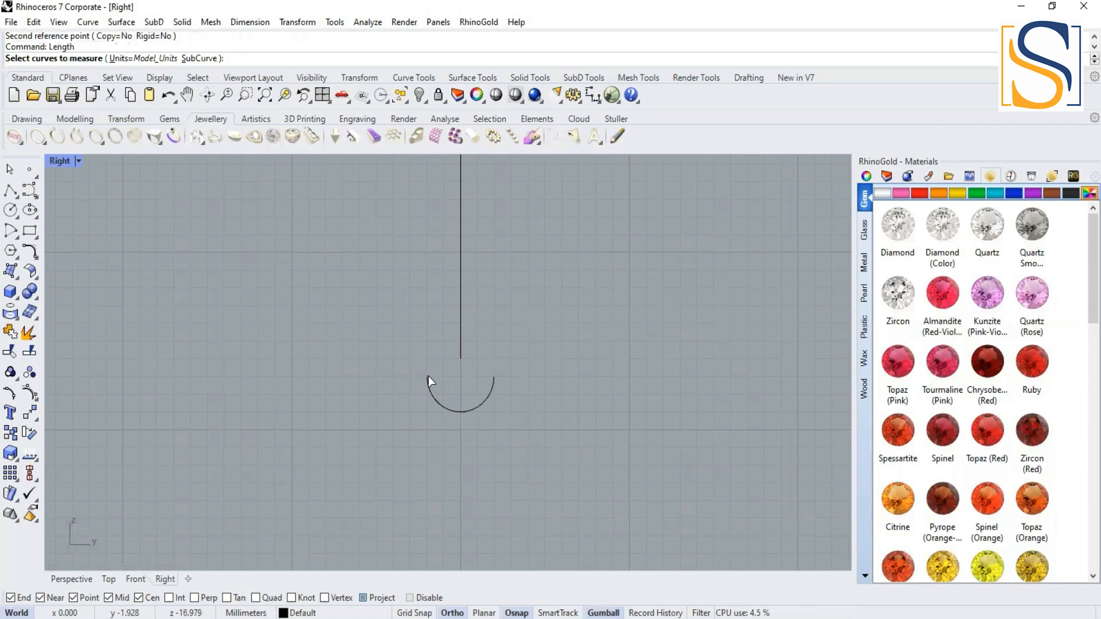
key(Escape)
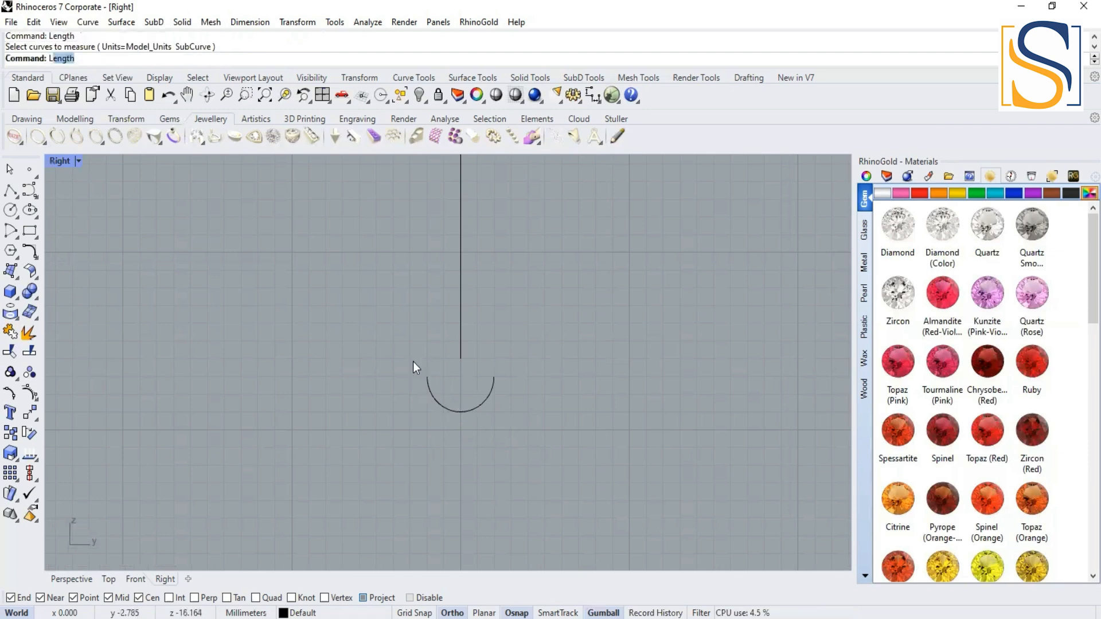
Close the lower arc with a straight line between its two endpoints
text(Li)
key(Return)
scroll(445, 374, up, 1)
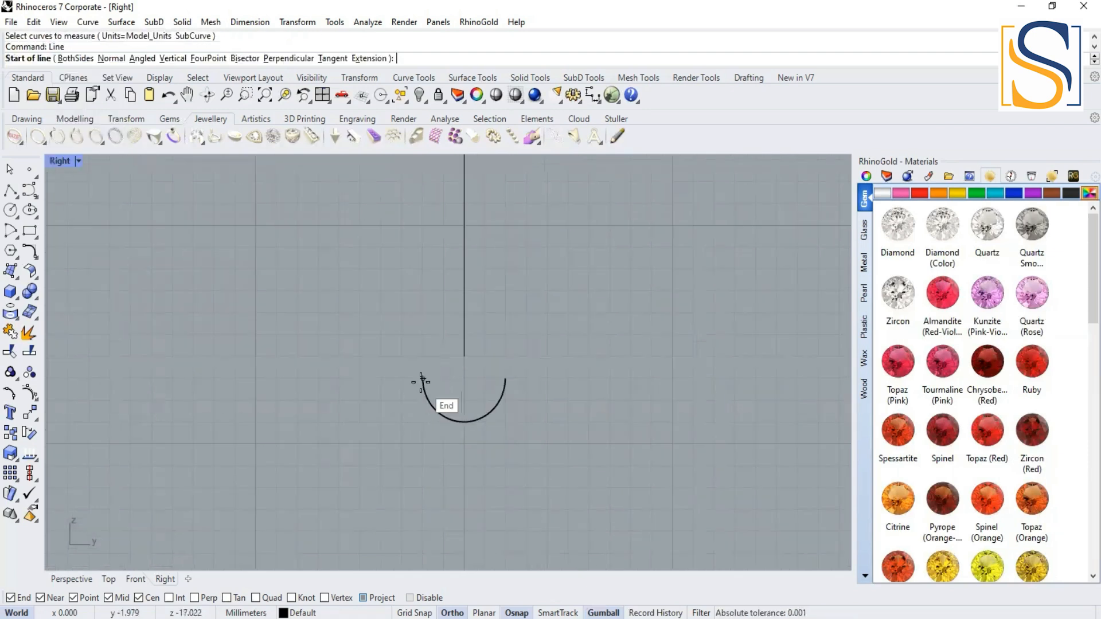
click(423, 379)
click(505, 381)
scroll(530, 292, down, 4)
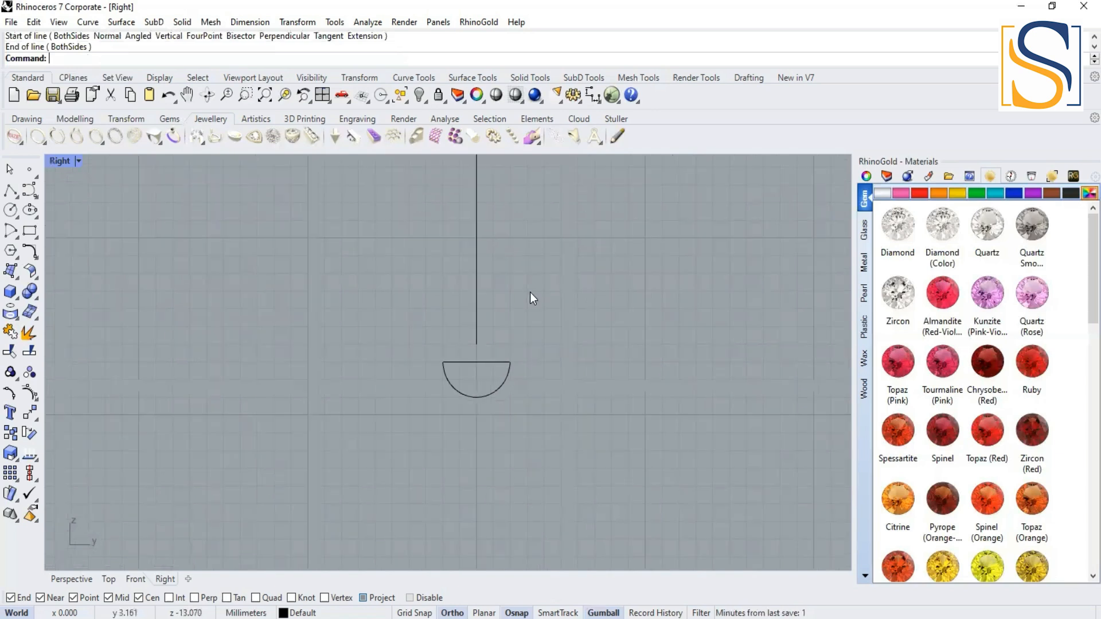
Close the upper arc with a straight line between its two endpoints
scroll(462, 321, up, 5)
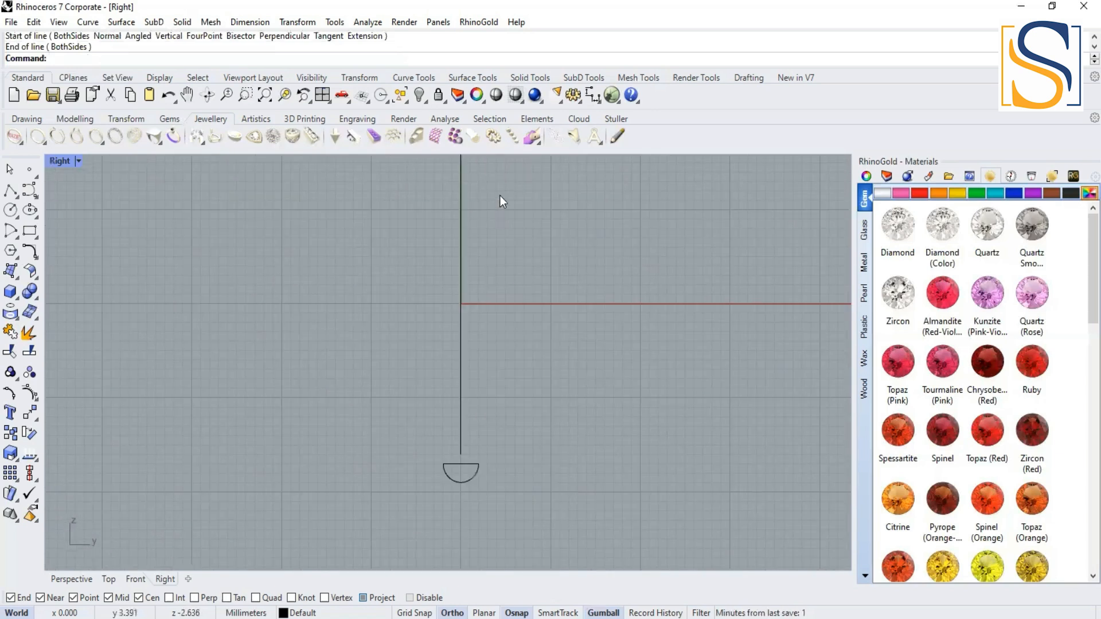
right_click(458, 361)
click(492, 376)
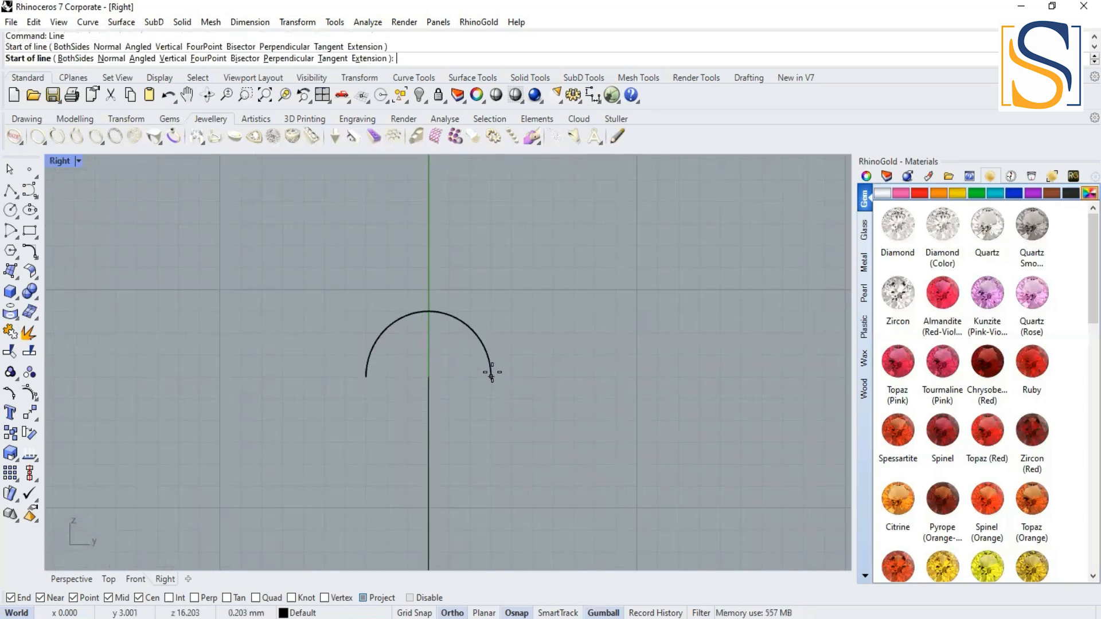
click(363, 383)
Join the lower arc and its straight closing line into one closed curve
scroll(489, 455, down, 4)
right_drag(494, 452, 499, 357)
right_drag(493, 297, 491, 364)
scroll(461, 531, up, 4)
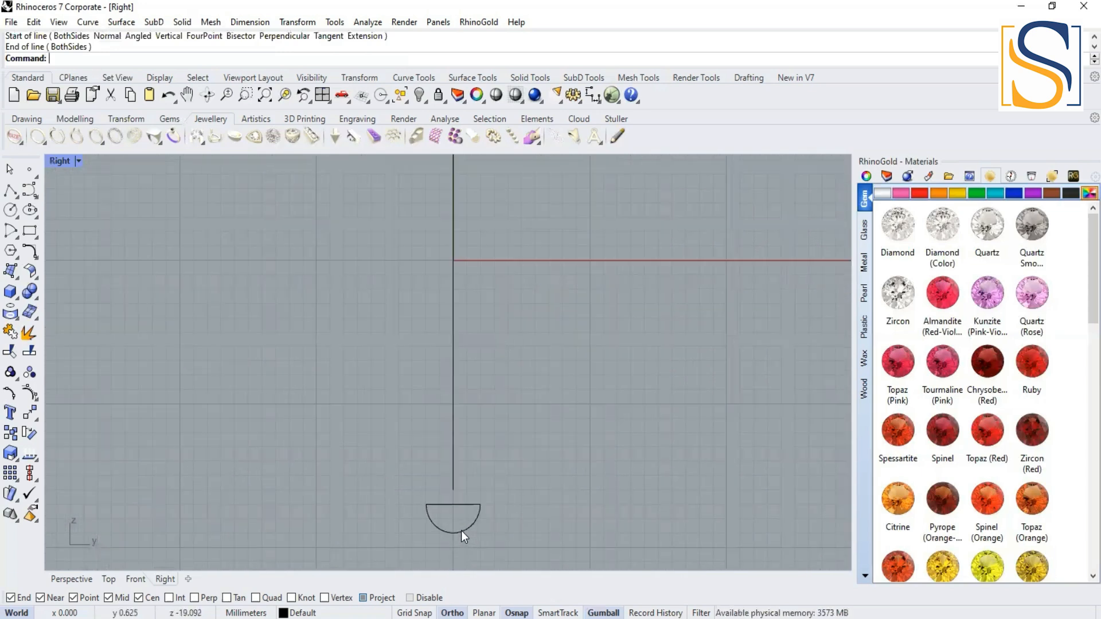
scroll(459, 510, up, 3)
right_drag(472, 511, 508, 416)
drag(358, 381, 528, 493)
click(477, 440)
drag(380, 401, 541, 480)
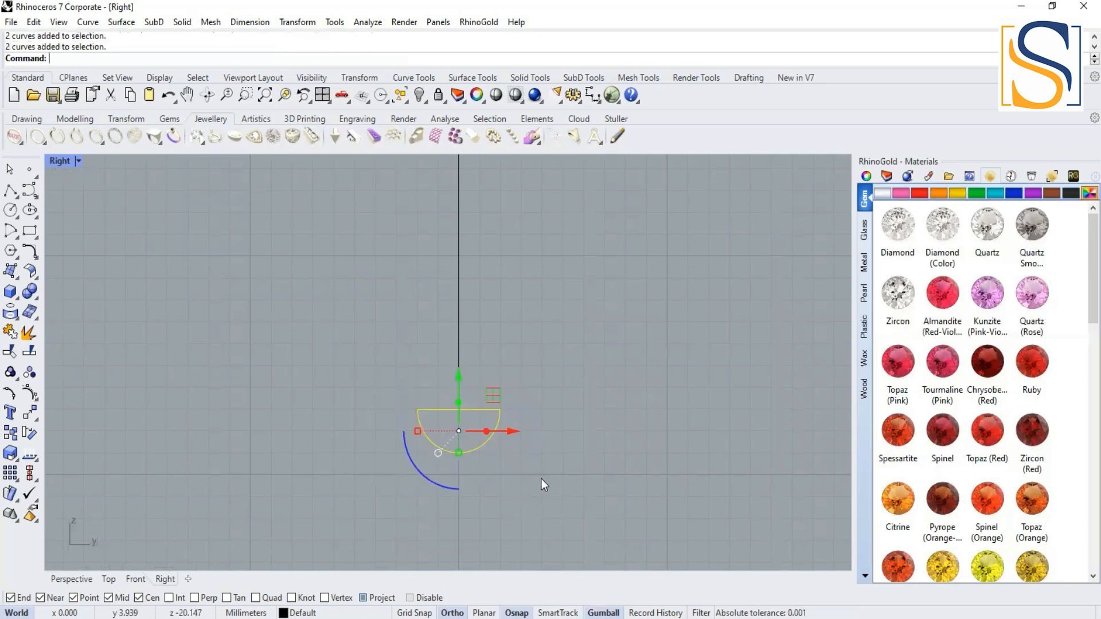
text(j)
key(Return)
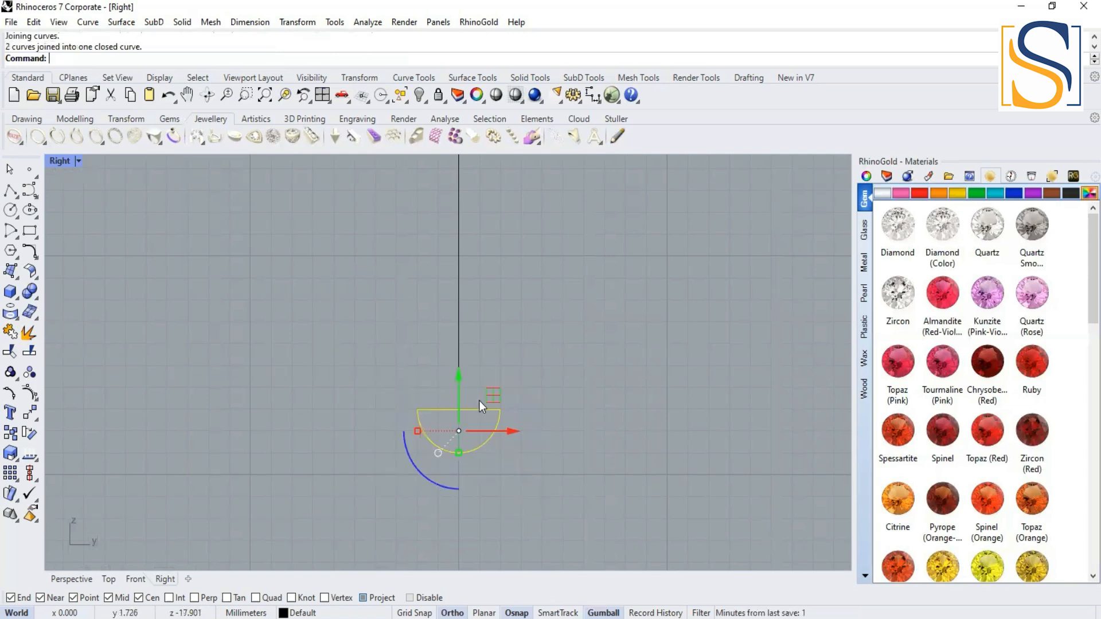
Move the lower half-round profile from the midpoint of its straight edge to the bottom point of the ring circle
scroll(455, 405, up, 5)
key(Escape)
text(mo)
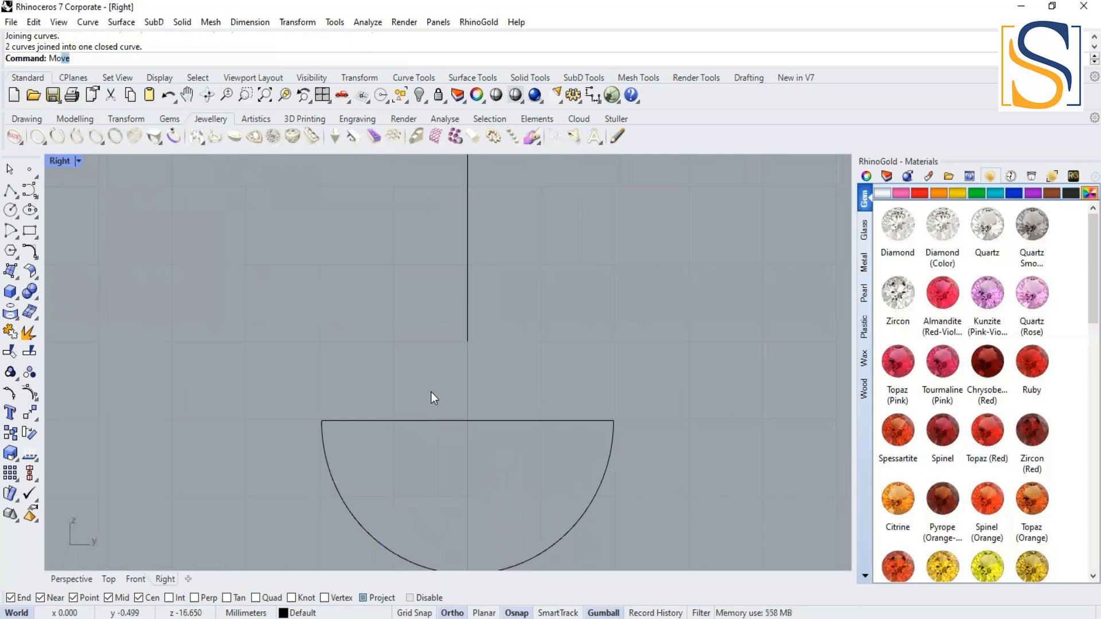
key(Return)
click(466, 421)
key(Return)
click(468, 421)
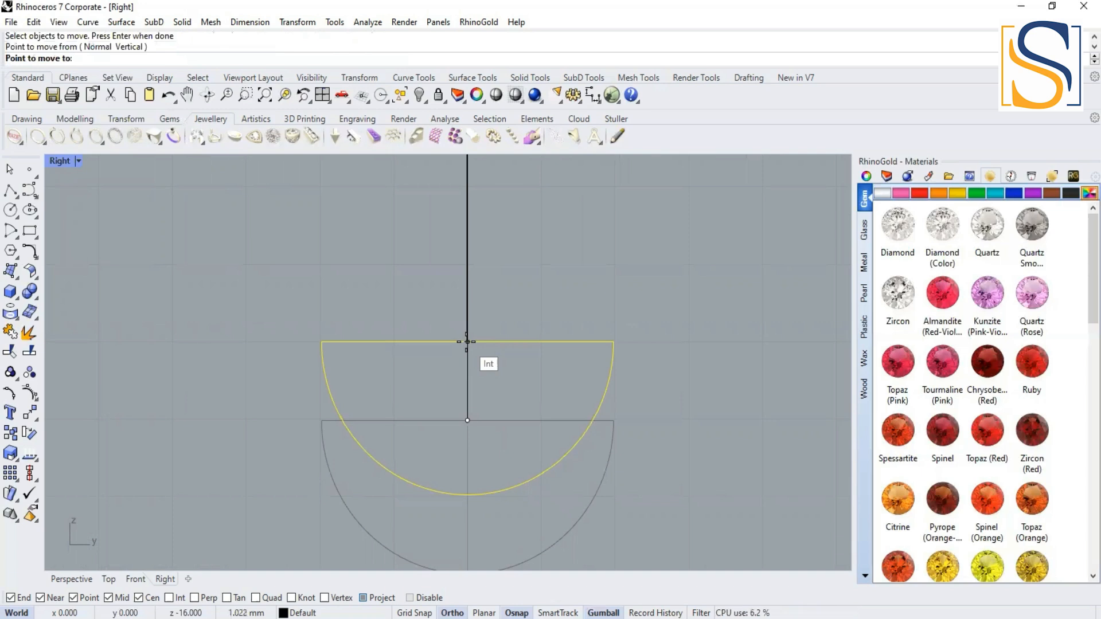
click(467, 341)
scroll(584, 360, down, 20)
right_drag(618, 296, 482, 454)
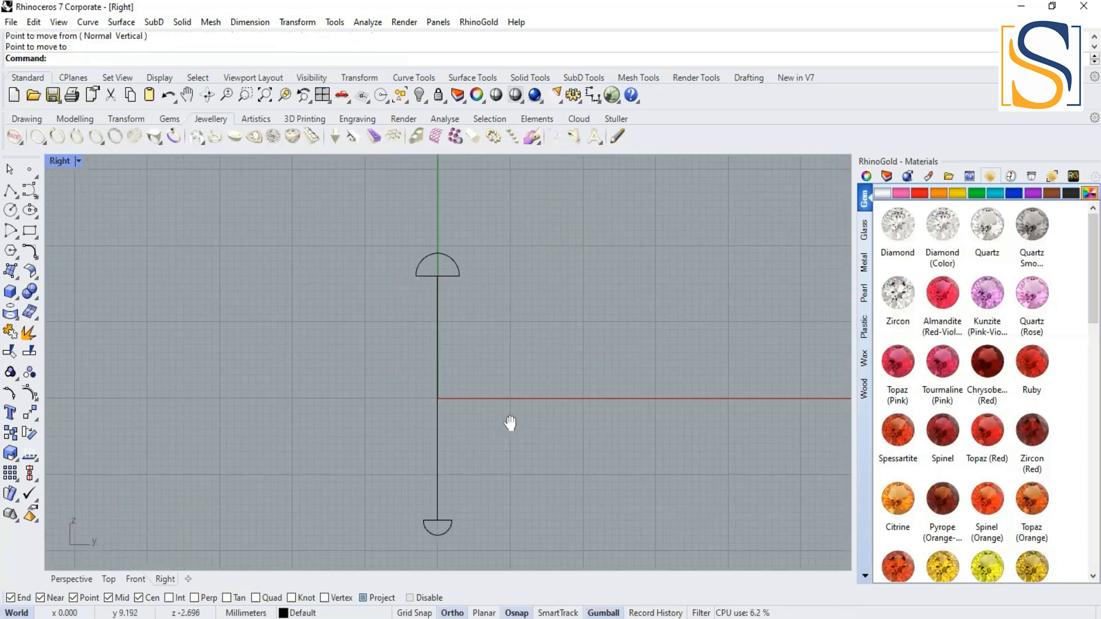
right_click(502, 173)
click(474, 213)
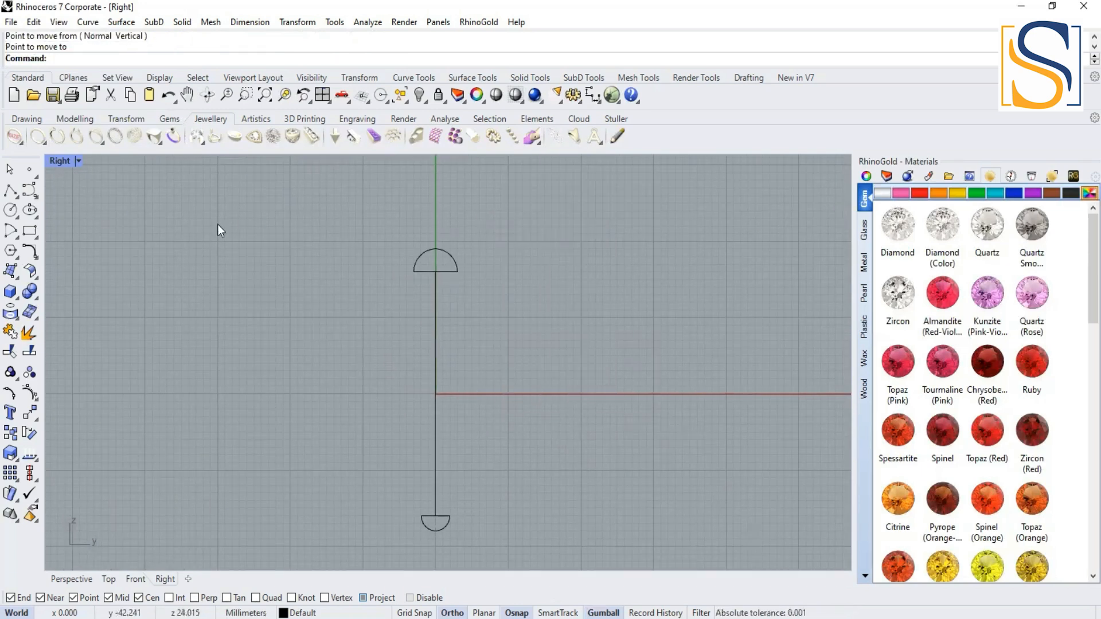
scroll(457, 261, up, 5)
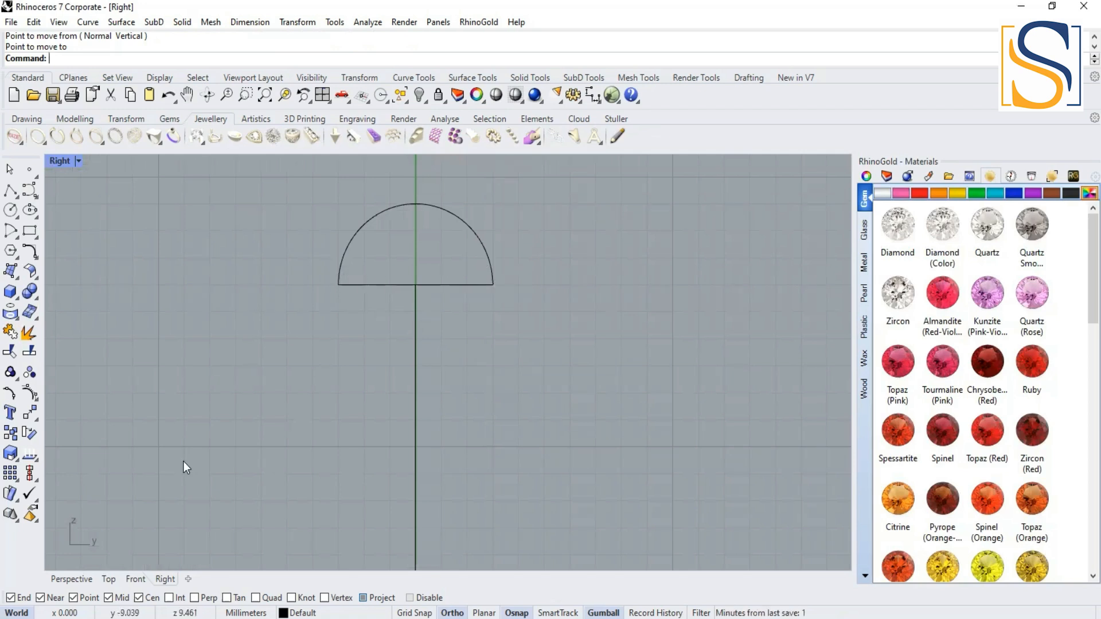
text(FilEE)
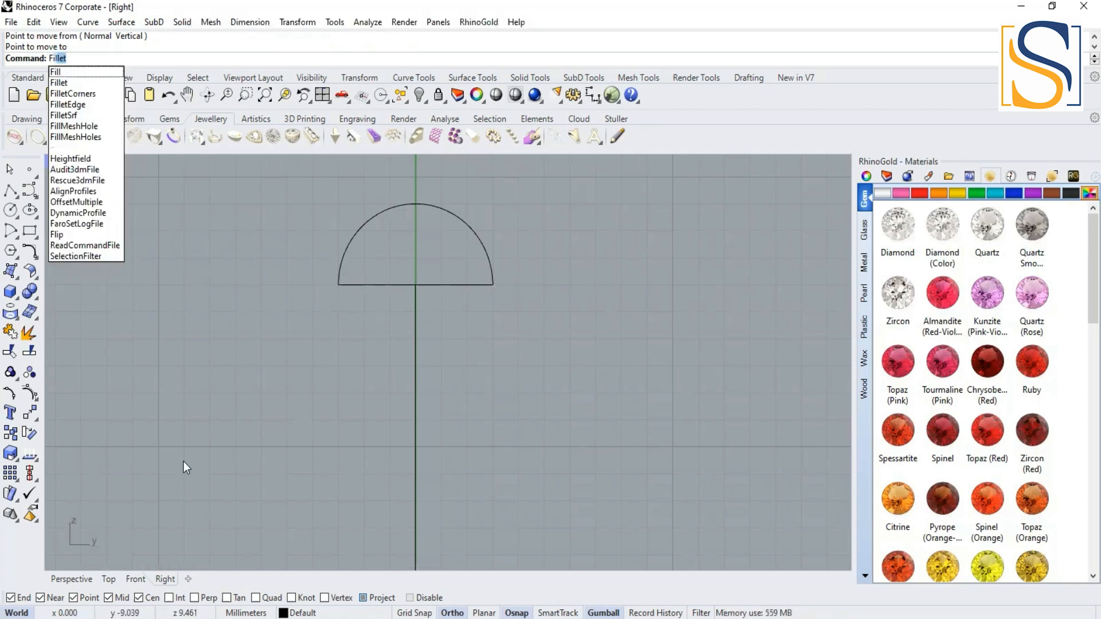
key(BackSpace)
key(BackSpace)
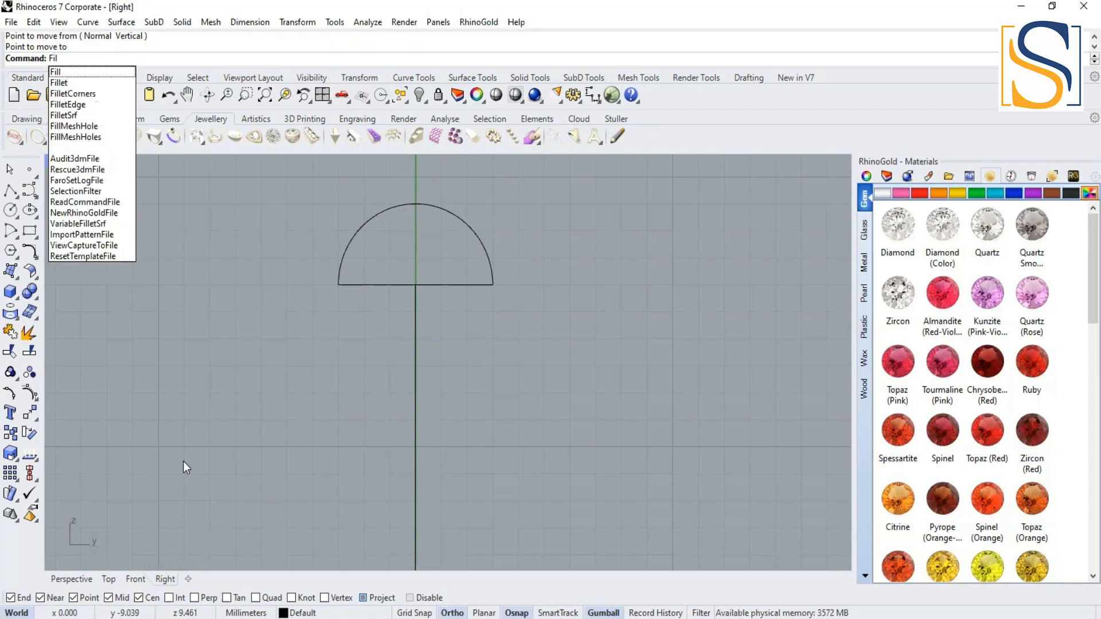
text(LET)
key(Return)
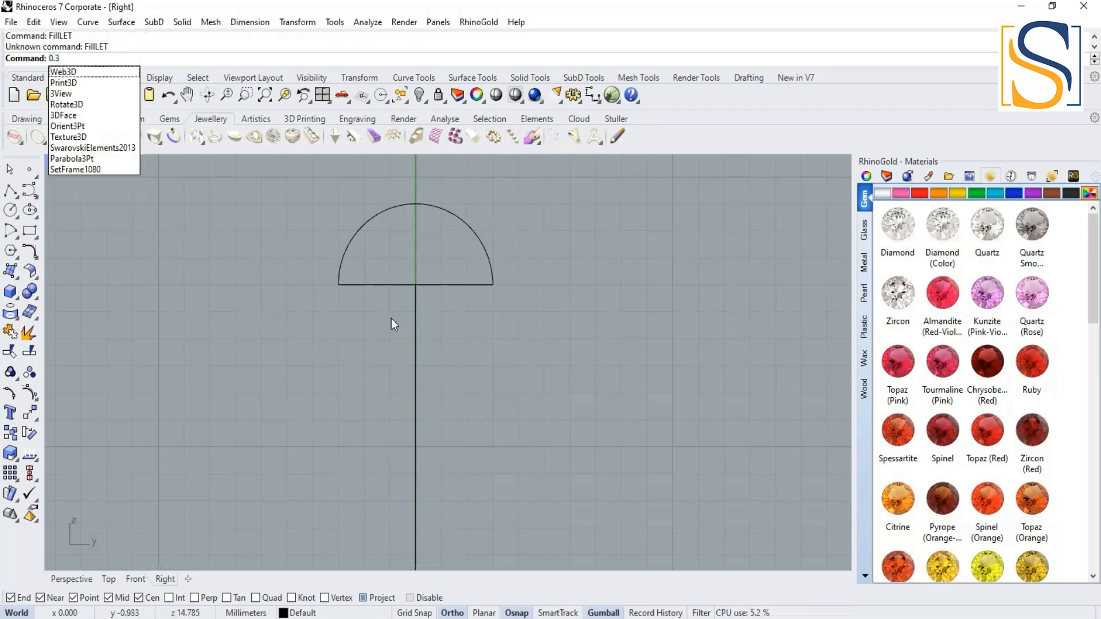
key(Return)
click(344, 252)
click(344, 252)
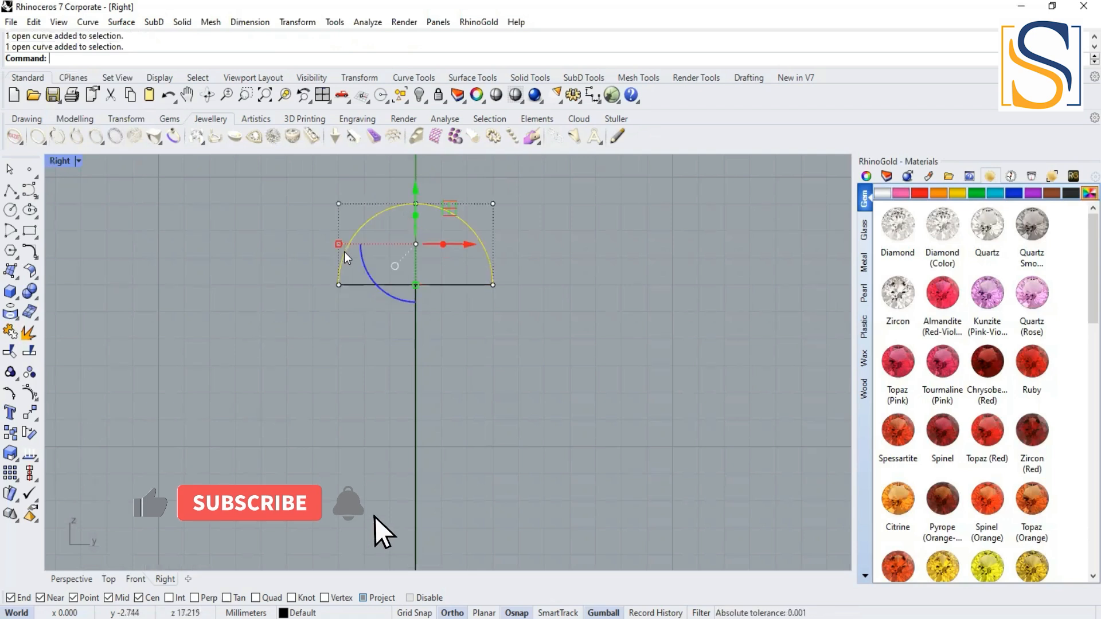
key(Escape)
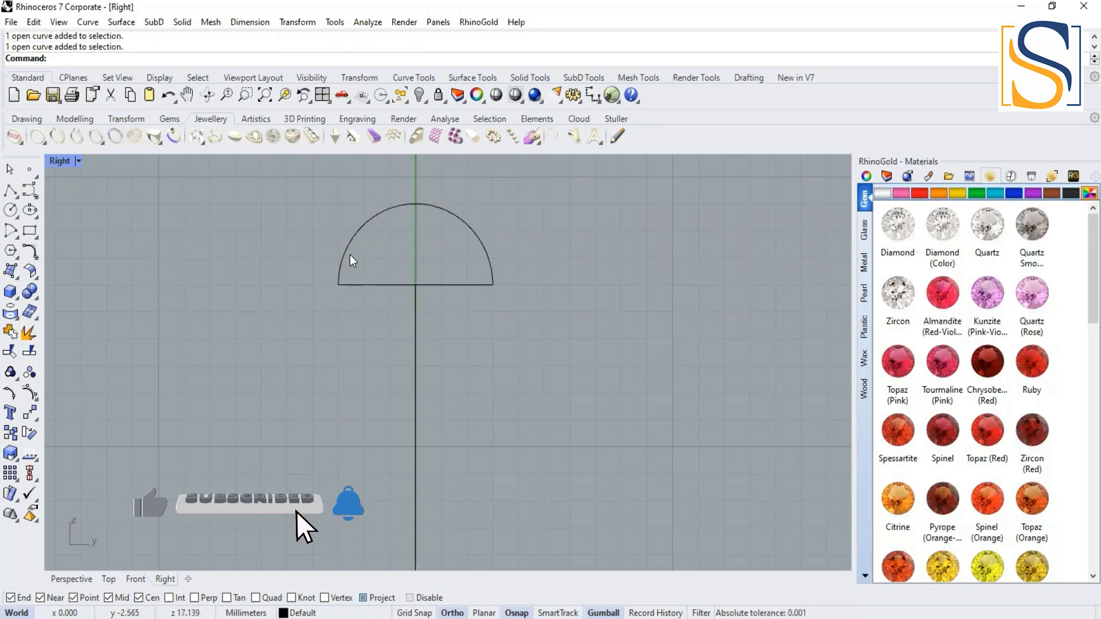
Join the upper arc and its straight closing line into one closed curve
drag(323, 187, 553, 319)
key(Return)
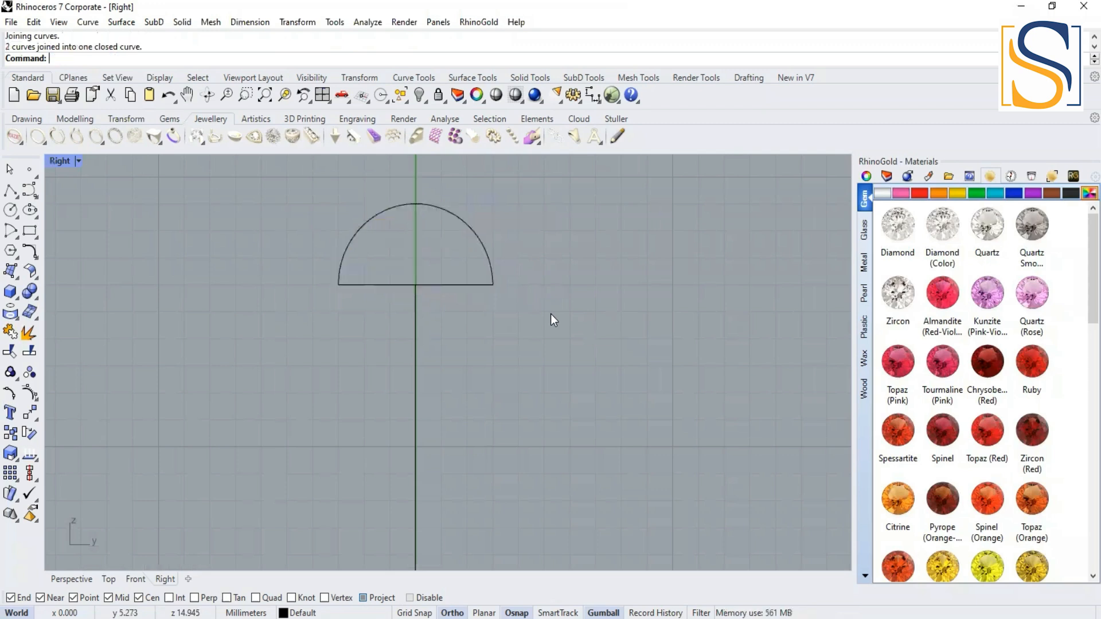
key(Escape)
Fillet both corners of the upper half-round profile with a 0.3 mm radius
key(Return)
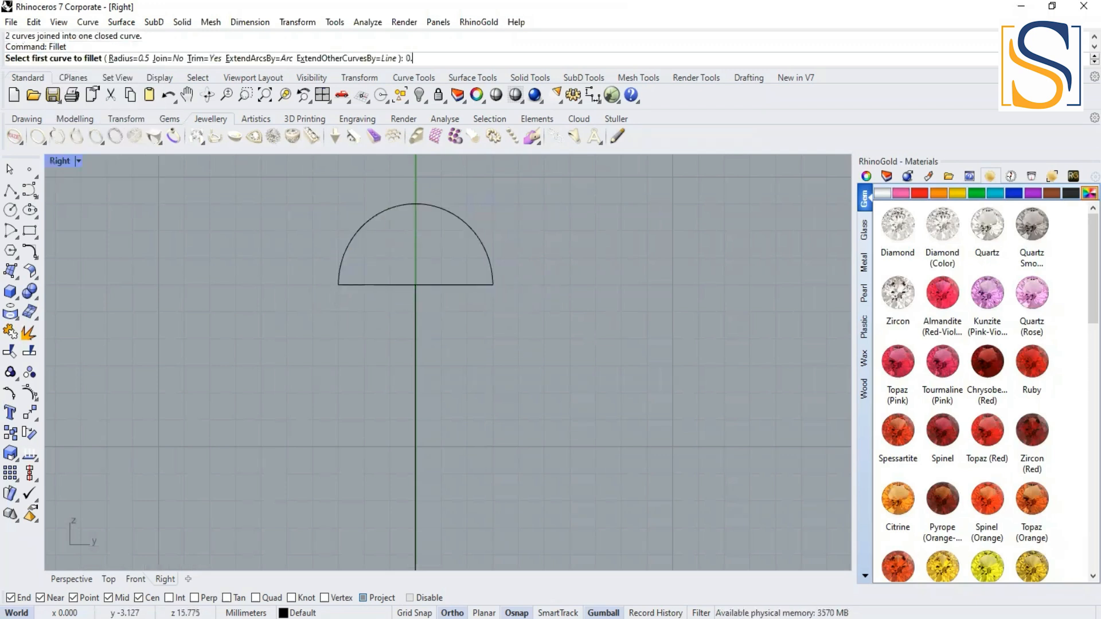
key(Return)
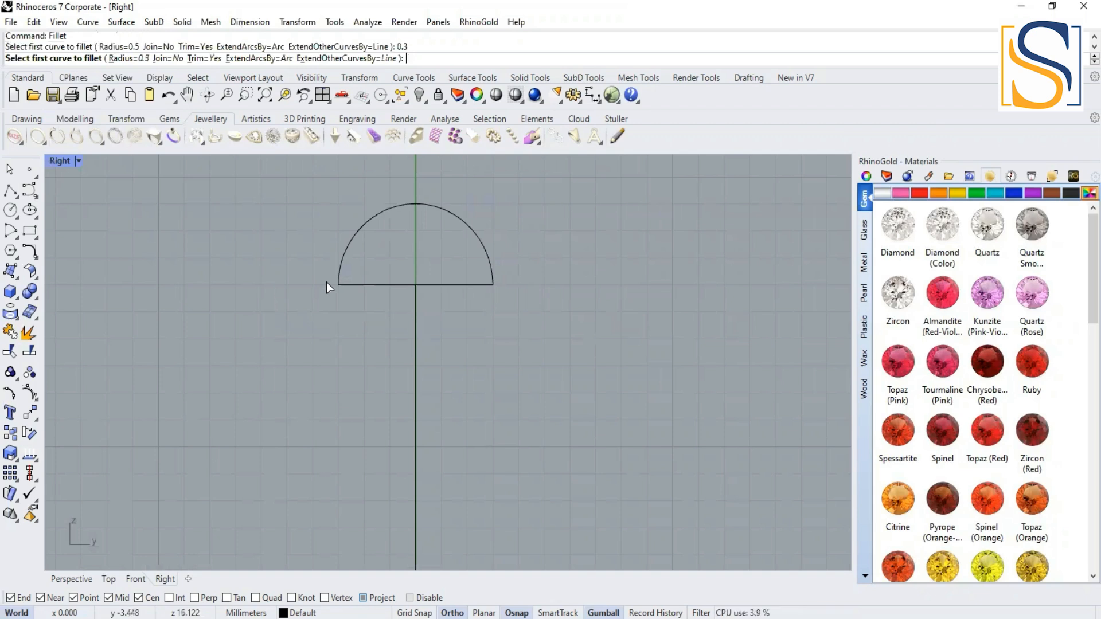
click(349, 283)
click(341, 265)
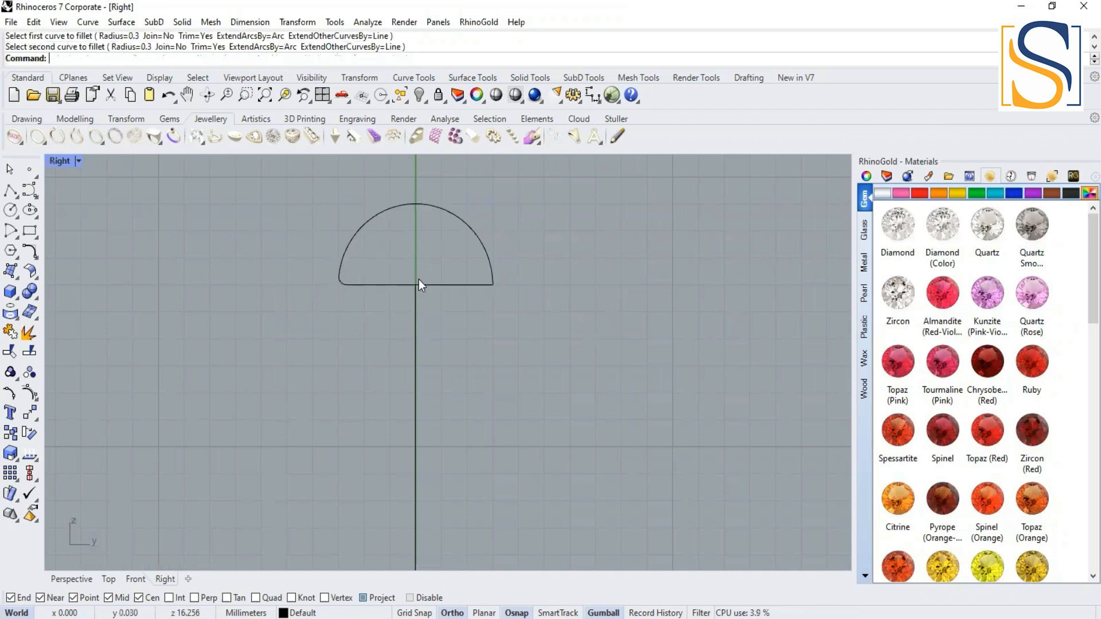
key(Return)
click(480, 284)
click(491, 265)
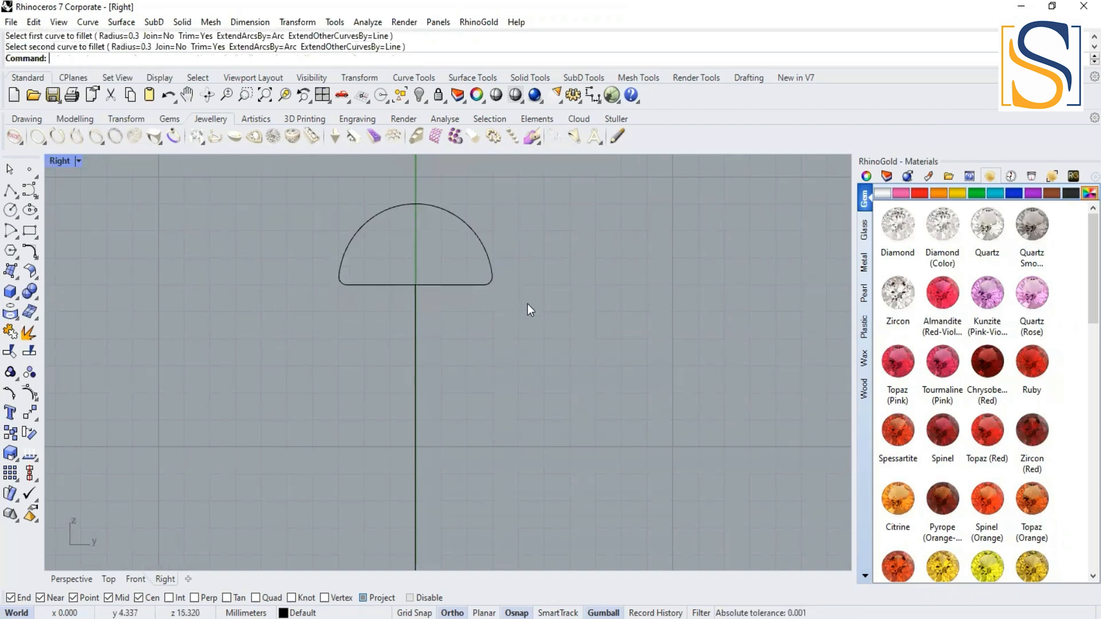
Fillet both corners of the lower half-round profile with a 0.15 mm radius
scroll(518, 304, down, 8)
right_drag(515, 422, 508, 300)
right_drag(516, 453, 502, 329)
scroll(433, 404, up, 10)
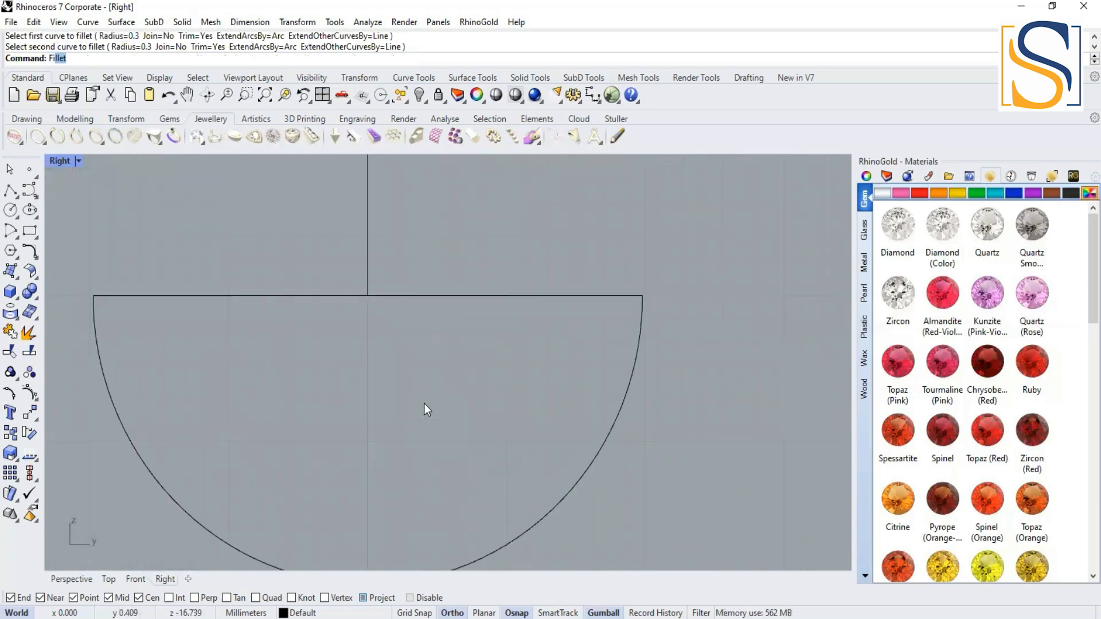
key(Return)
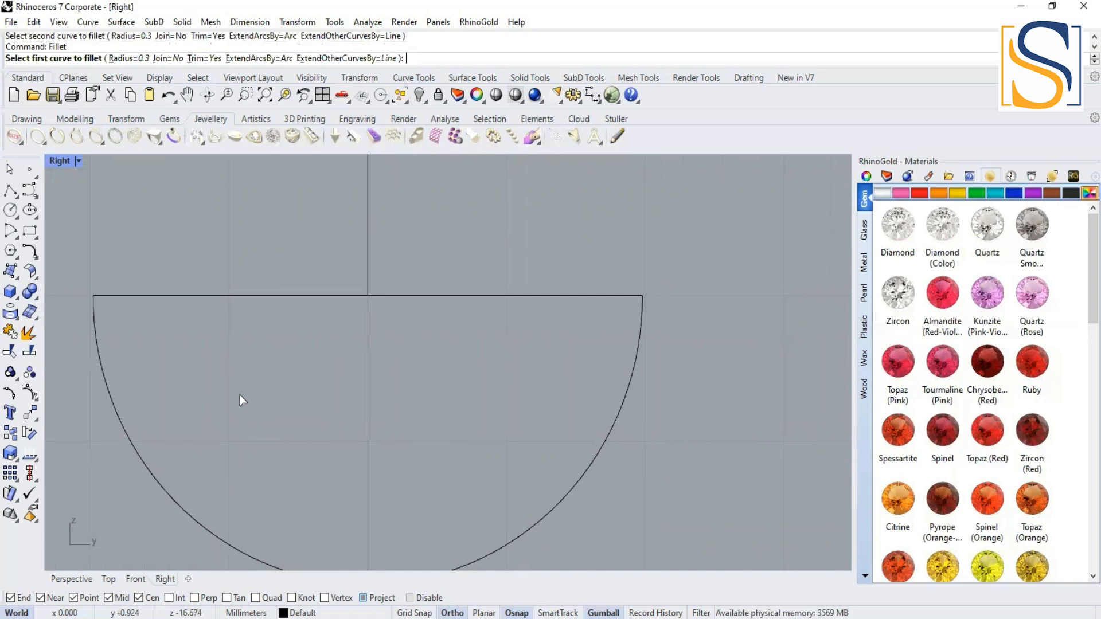
key(Return)
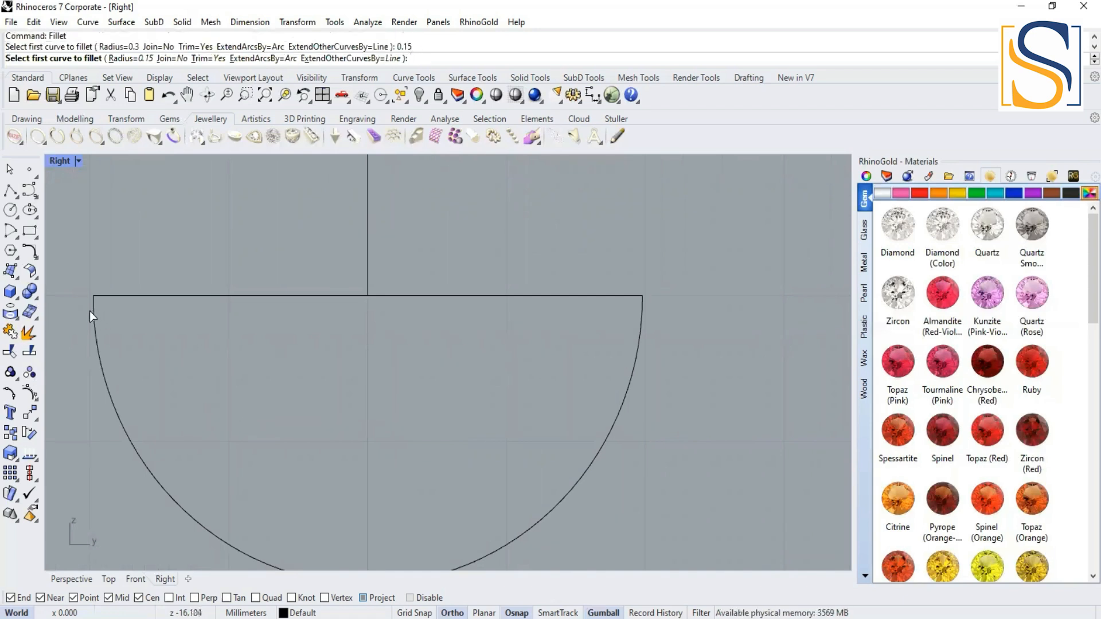
click(91, 313)
click(128, 297)
key(Return)
click(601, 311)
click(594, 299)
scroll(459, 263, down, 20)
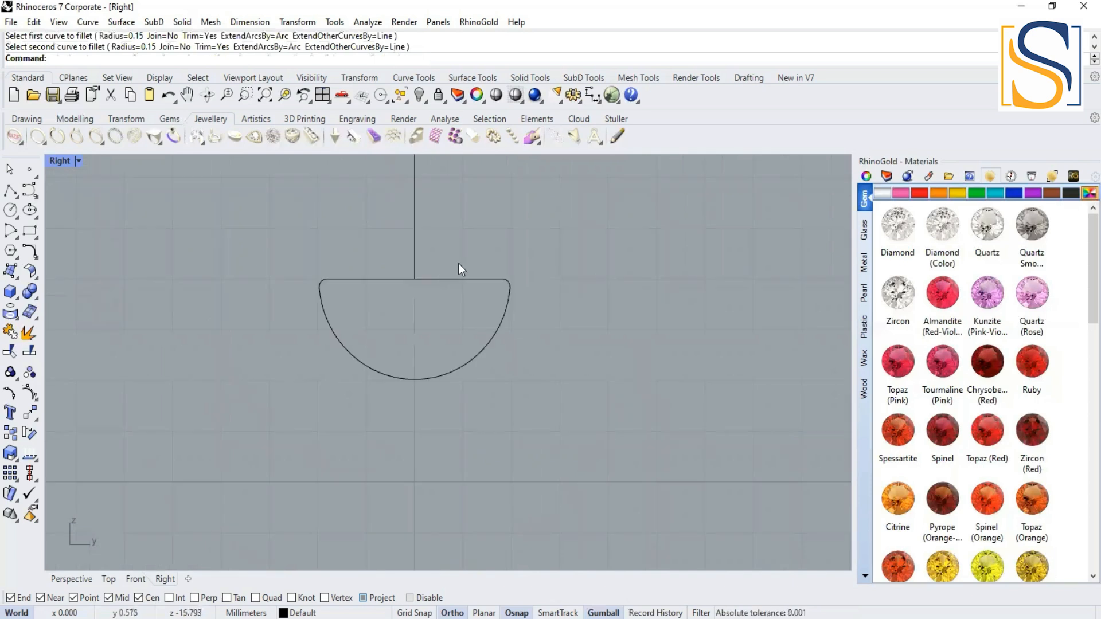
Turn on the control points of the filleted upper profile curve
right_drag(497, 202, 471, 428)
right_drag(486, 285, 452, 476)
scroll(479, 297, down, 8)
right_drag(471, 320, 447, 384)
right_drag(427, 267, 413, 307)
scroll(413, 305, up, 14)
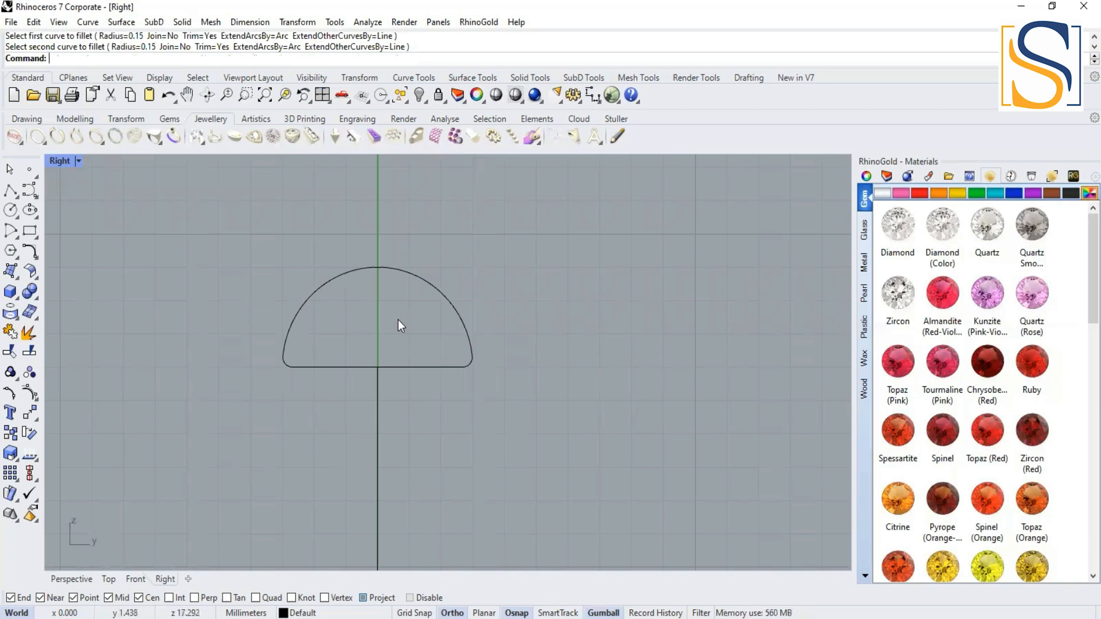
click(298, 316)
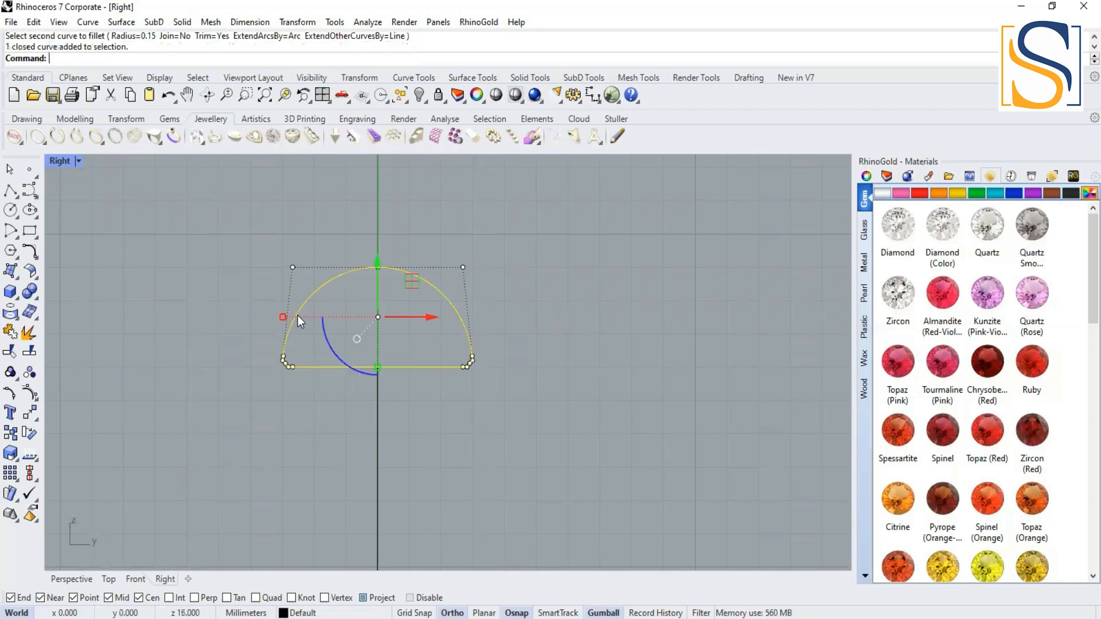
key(Escape)
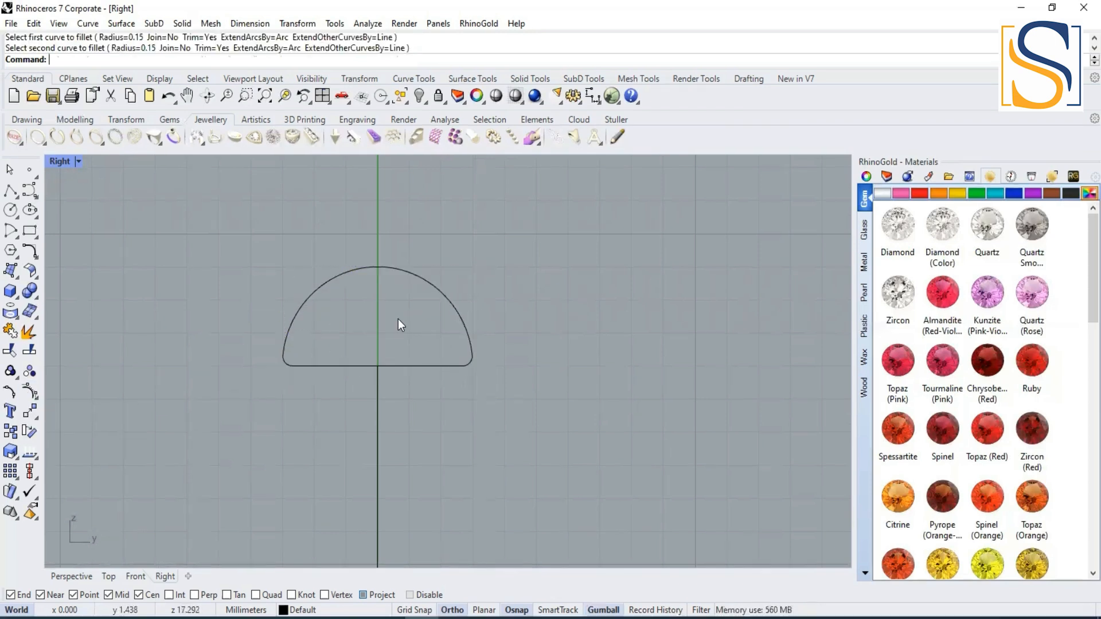
click(298, 320)
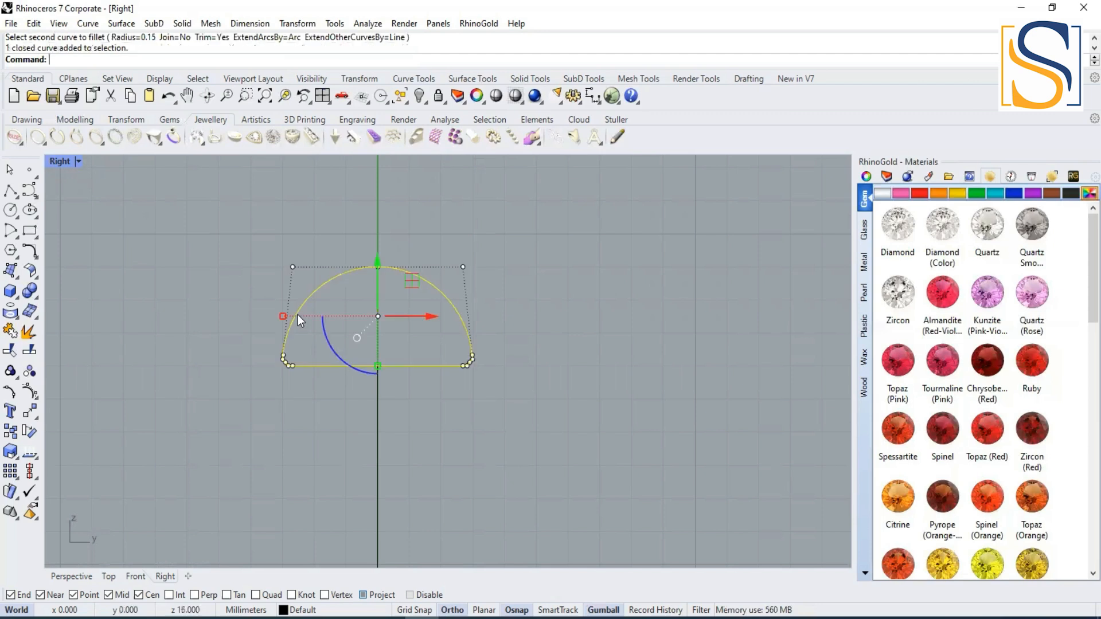
click(30, 393)
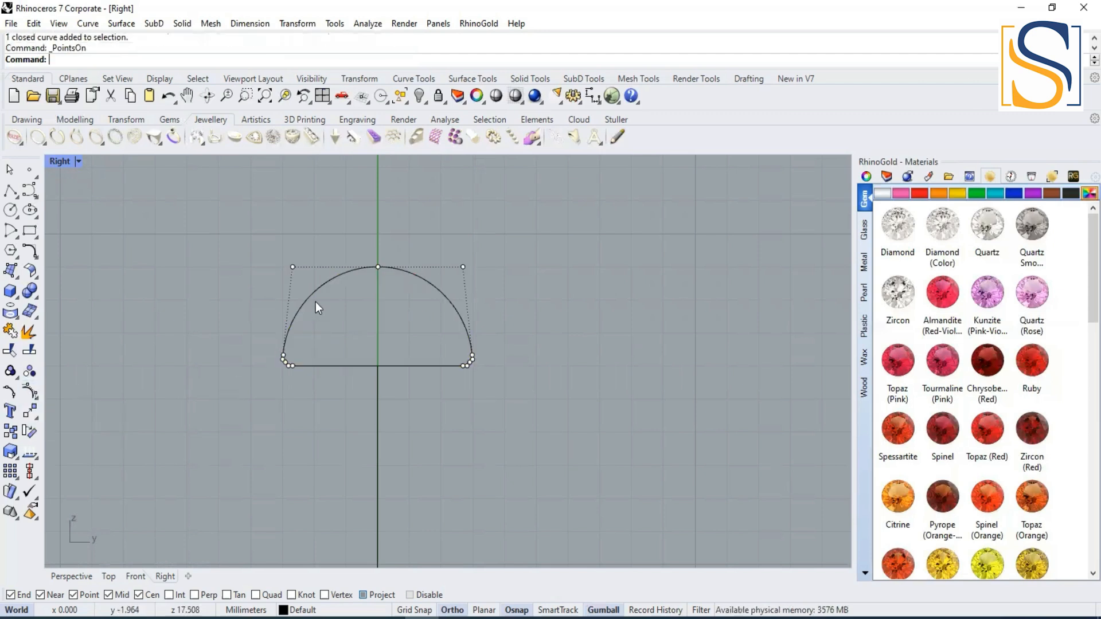
click(305, 300)
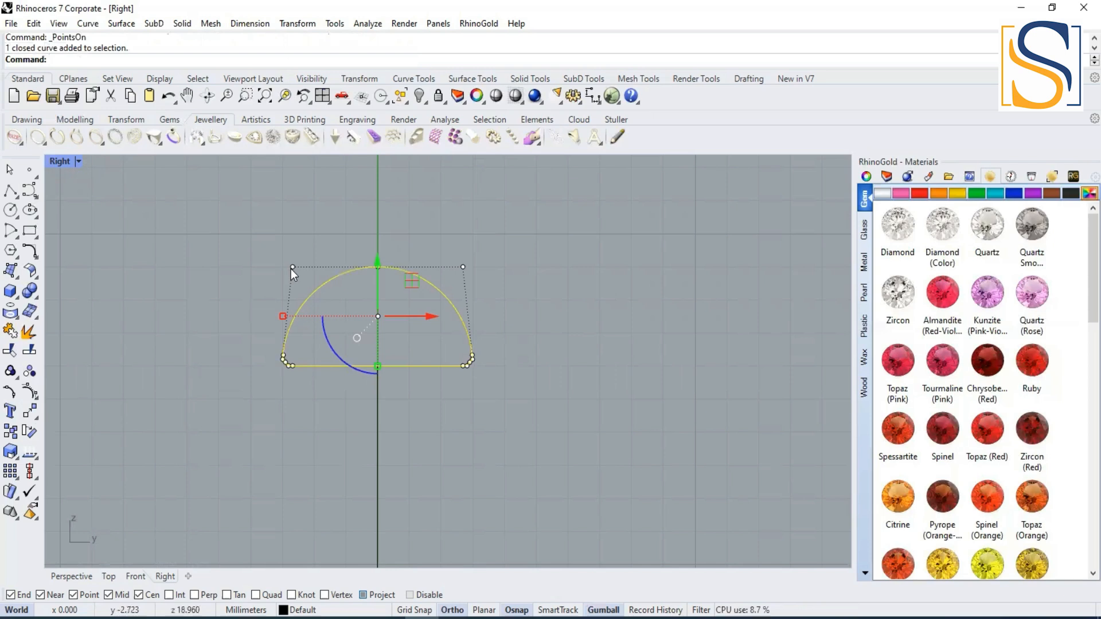
click(278, 302)
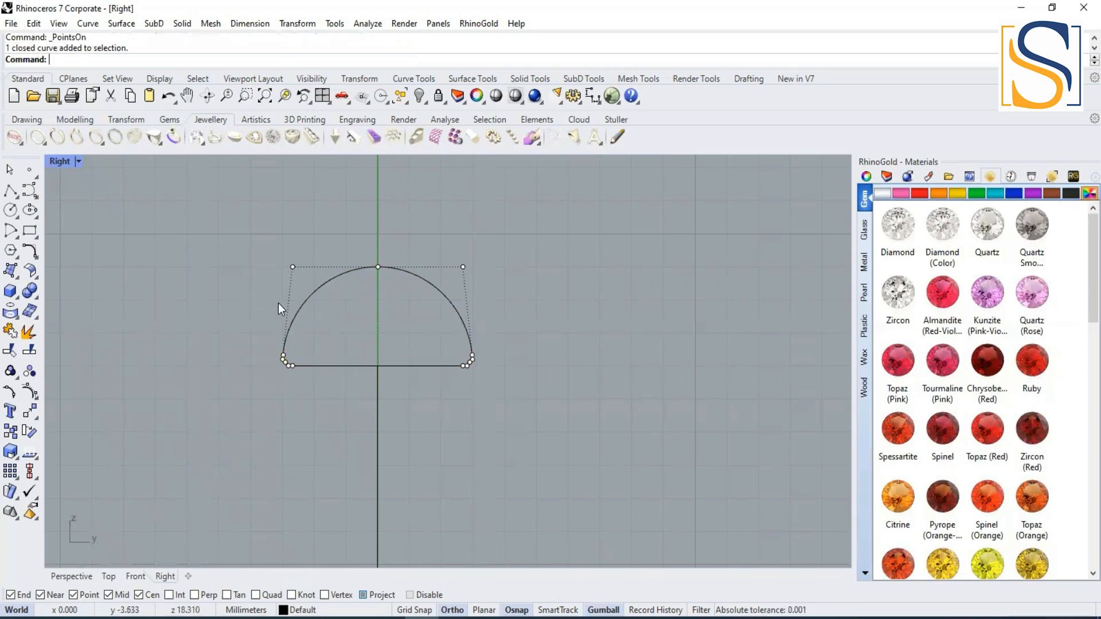
Move the upper profile's two top corner control points slightly outward to line up with its sides, and turn the points off
click(292, 267)
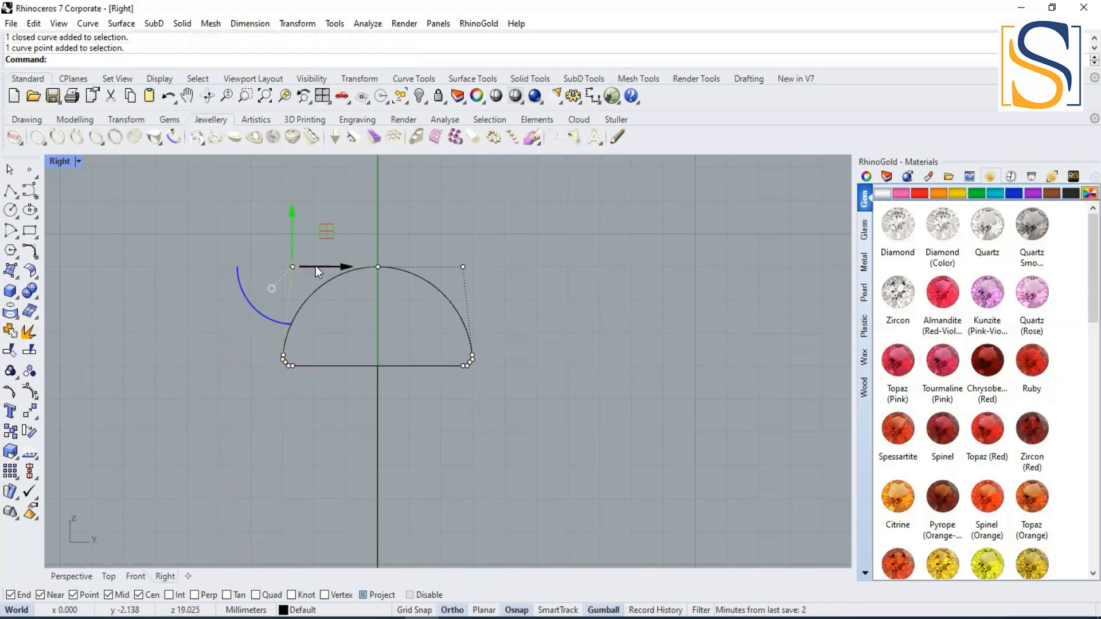
mouse_move(314, 266)
mouse_down()
mouse_move(330, 266)
mouse_move(321, 267)
mouse_up()
click(331, 266)
click(463, 267)
drag(494, 267, 505, 266)
click(432, 229)
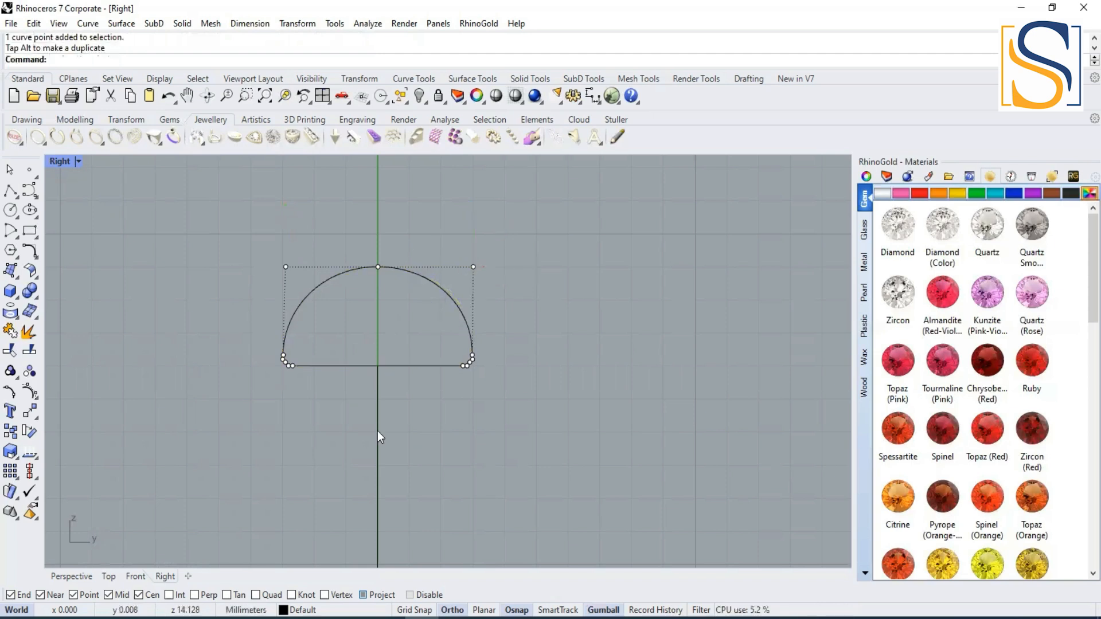
key(Escape)
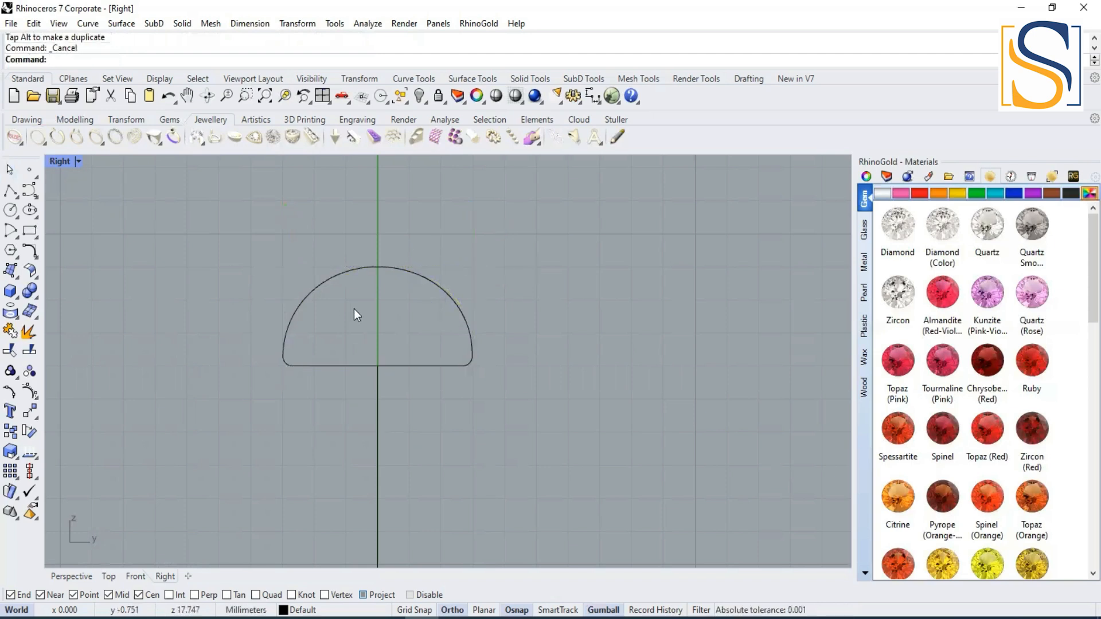
Rebuild the upper profile curve with 15 points at degree 3, deleting the input curve
text(Rebui)
key(Return)
click(351, 271)
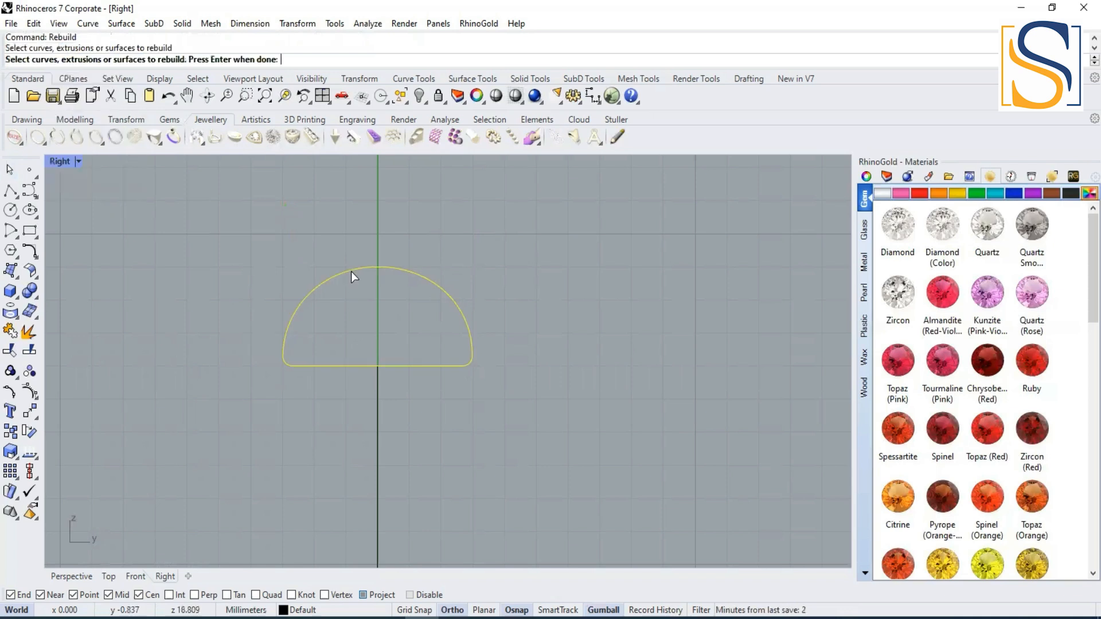
key(Return)
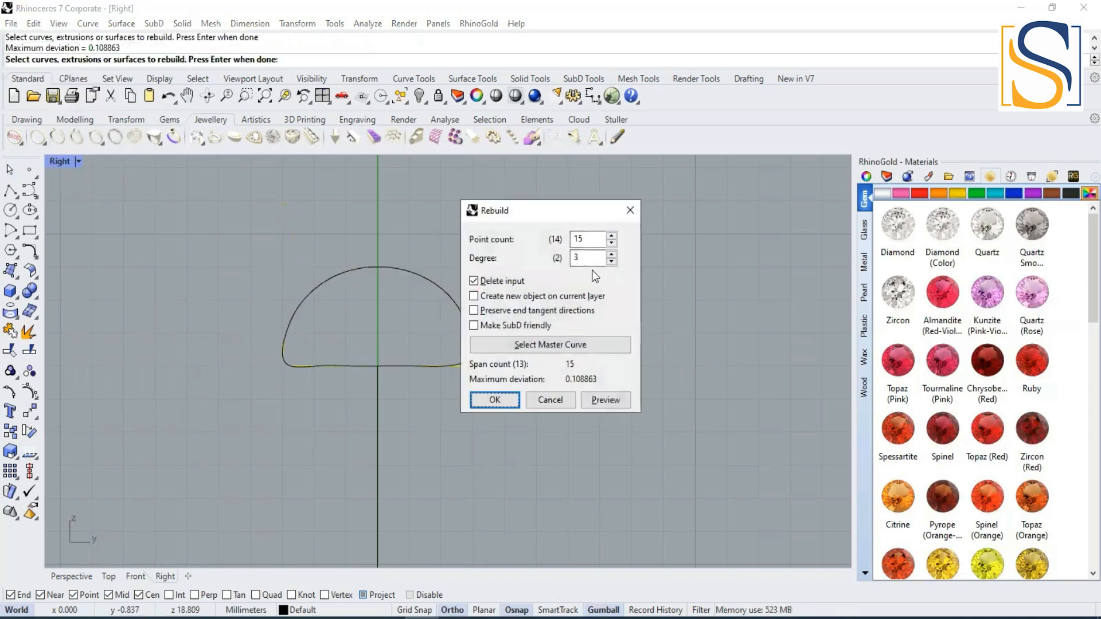
click(495, 400)
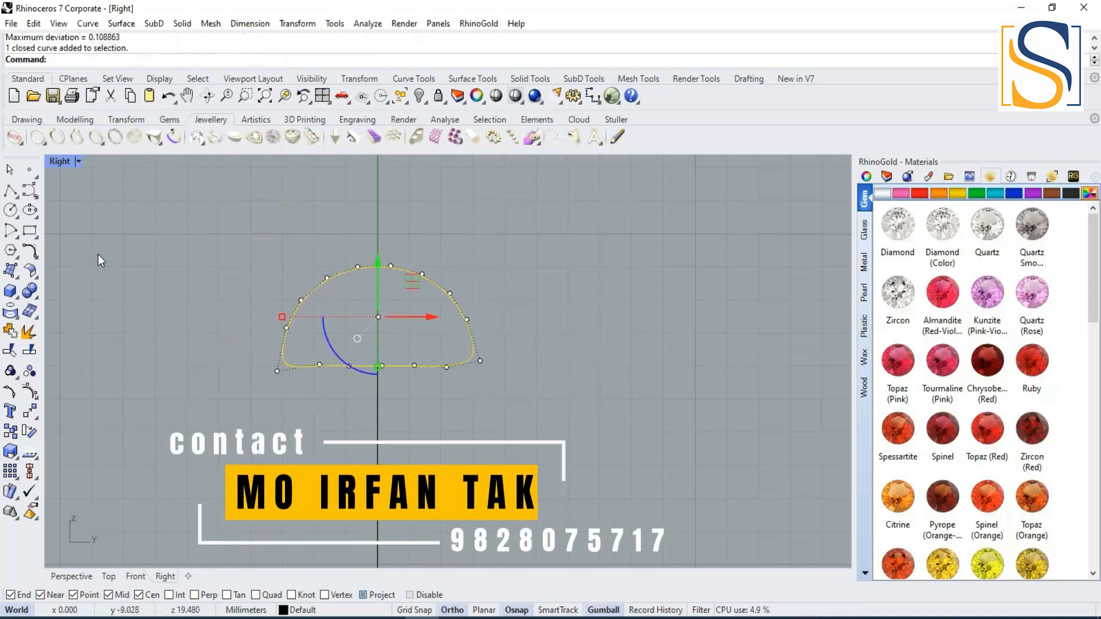
Align the seven control points along the upper profile's flat base in world Z only with SetPt, and turn the points off
drag(246, 345, 537, 388)
text(SetPt)
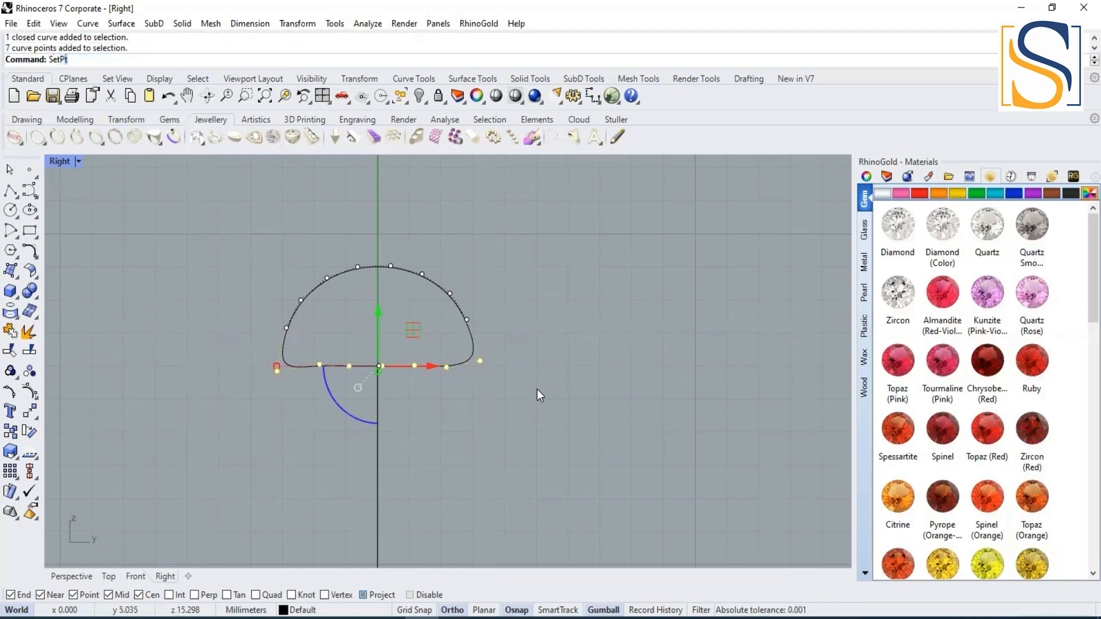
key(Return)
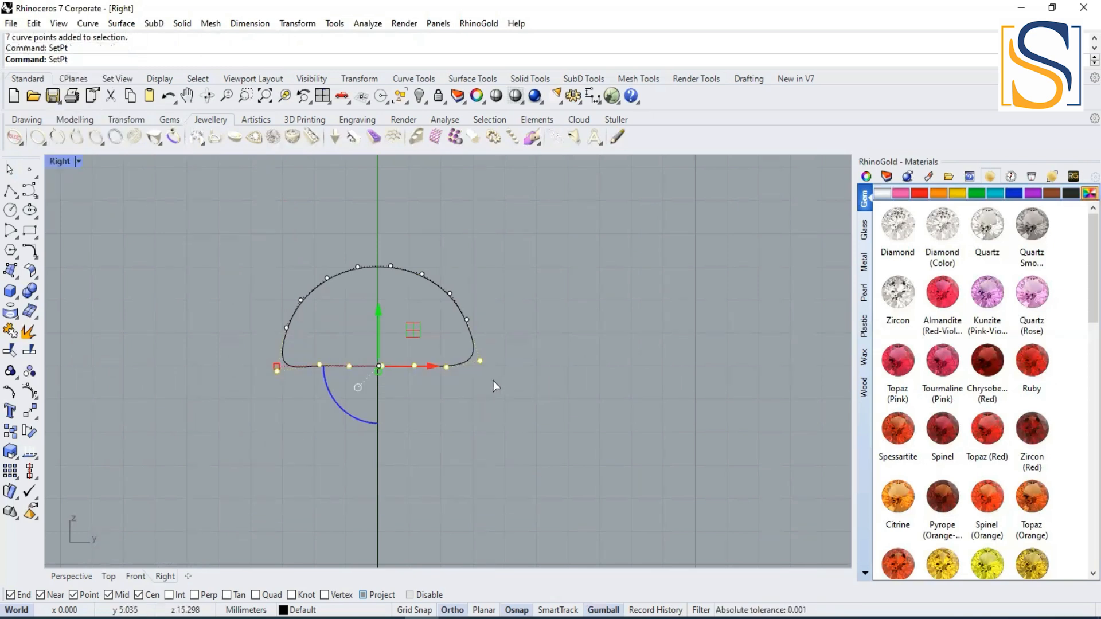
click(499, 289)
click(497, 275)
click(518, 359)
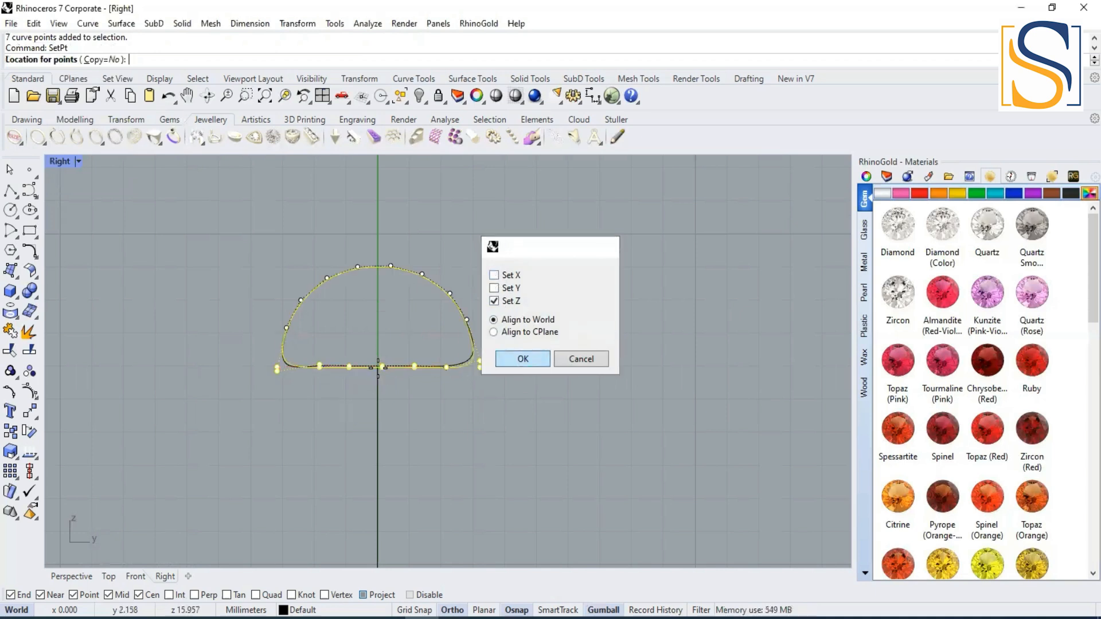
click(387, 369)
scroll(385, 367, up, 3)
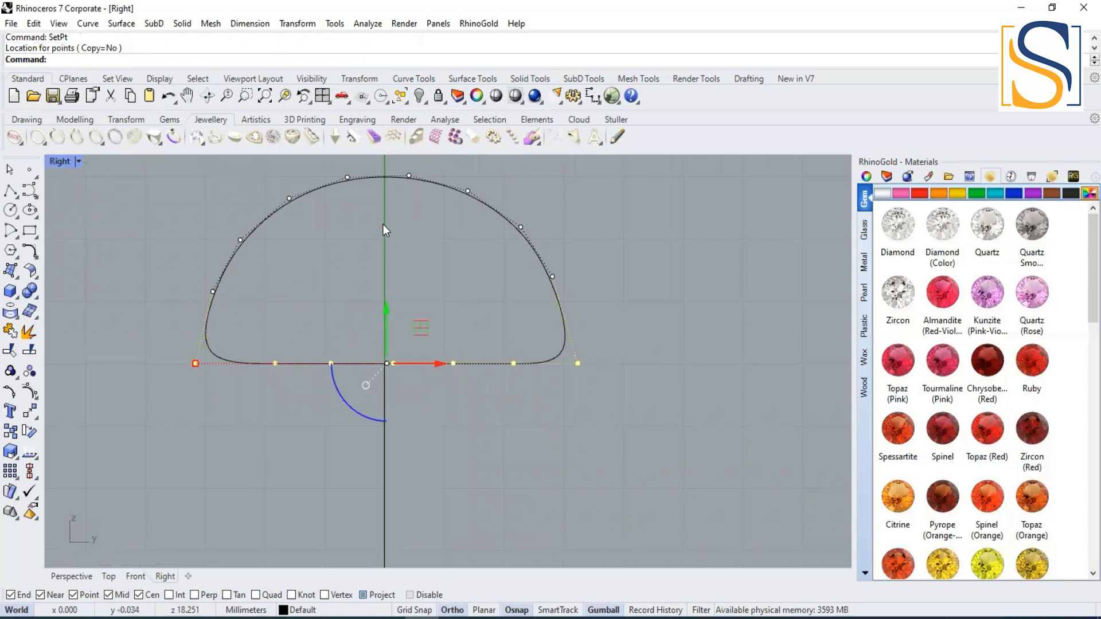
key(Escape)
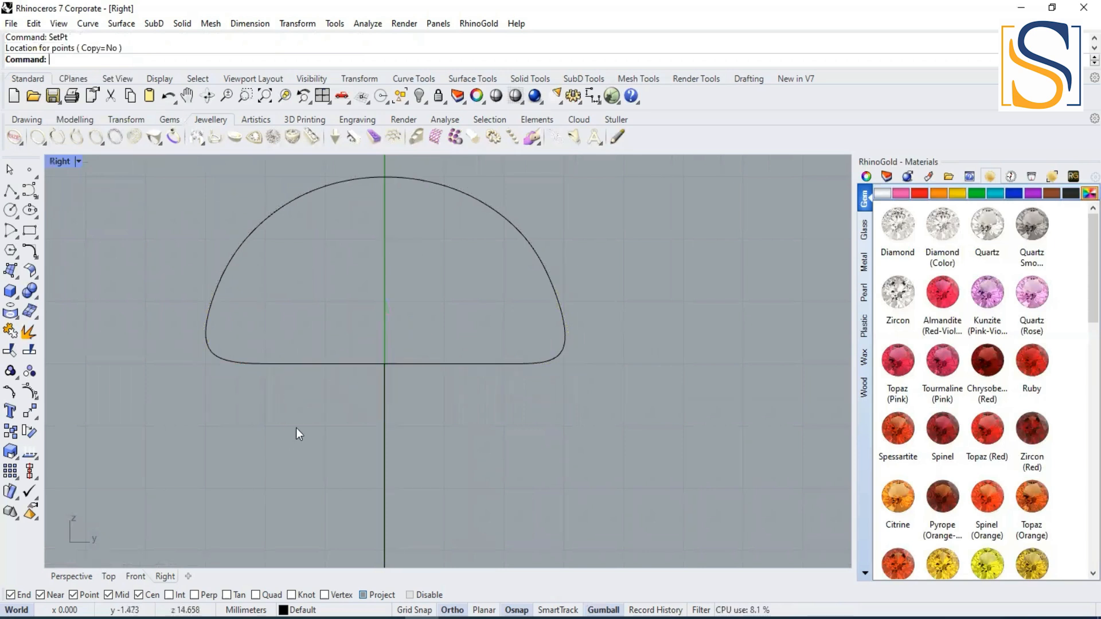
Rebuild the lower half-round profile curve with 15 points at degree 3, deleting the input curve
scroll(329, 394, down, 10)
ctrl+shift+right_drag(356, 446, 380, 335)
scroll(379, 333, up, 8)
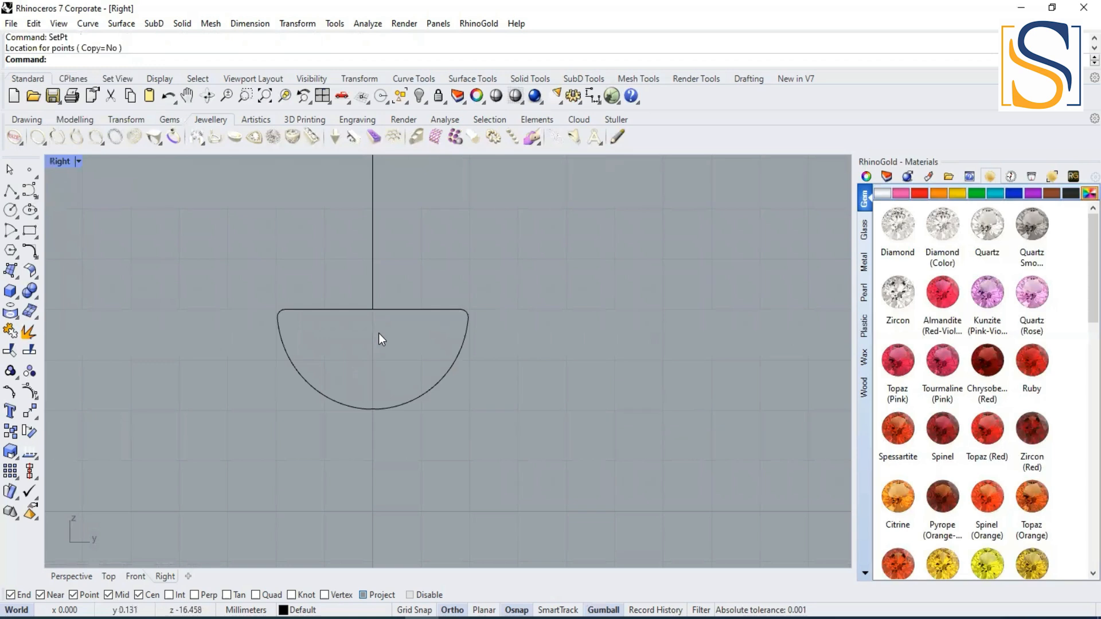
text(Rebuild)
key(Return)
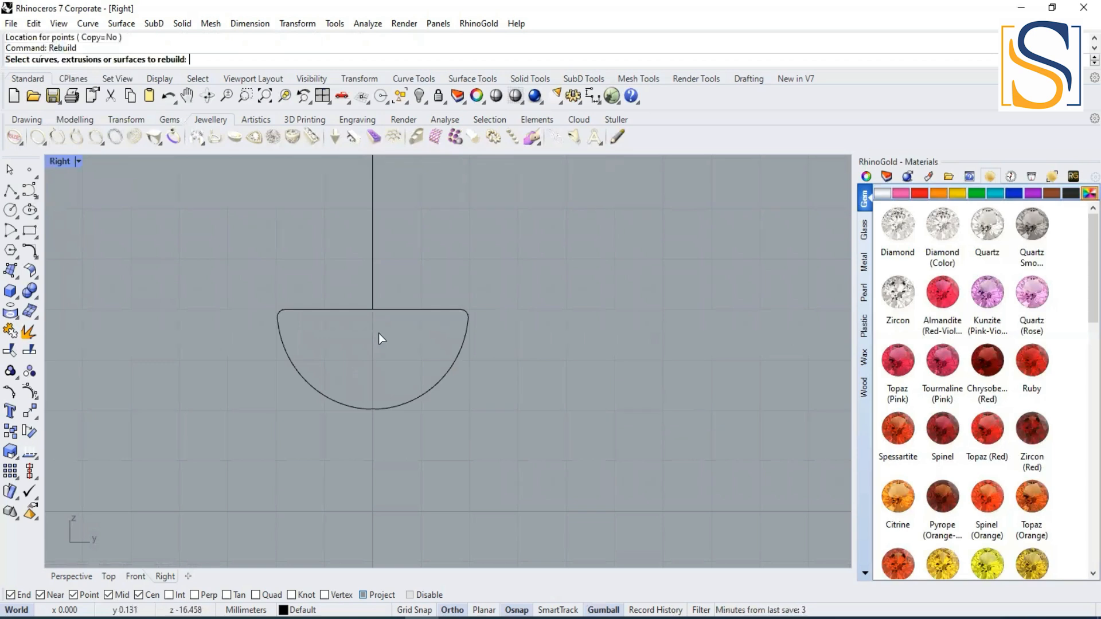
click(342, 311)
key(Return)
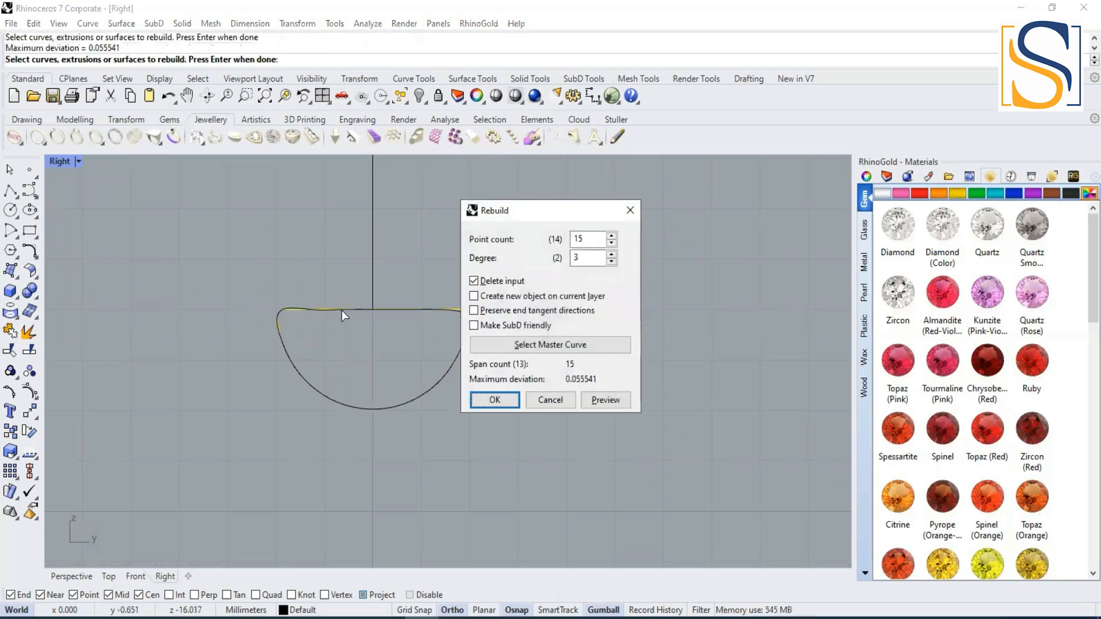
click(495, 404)
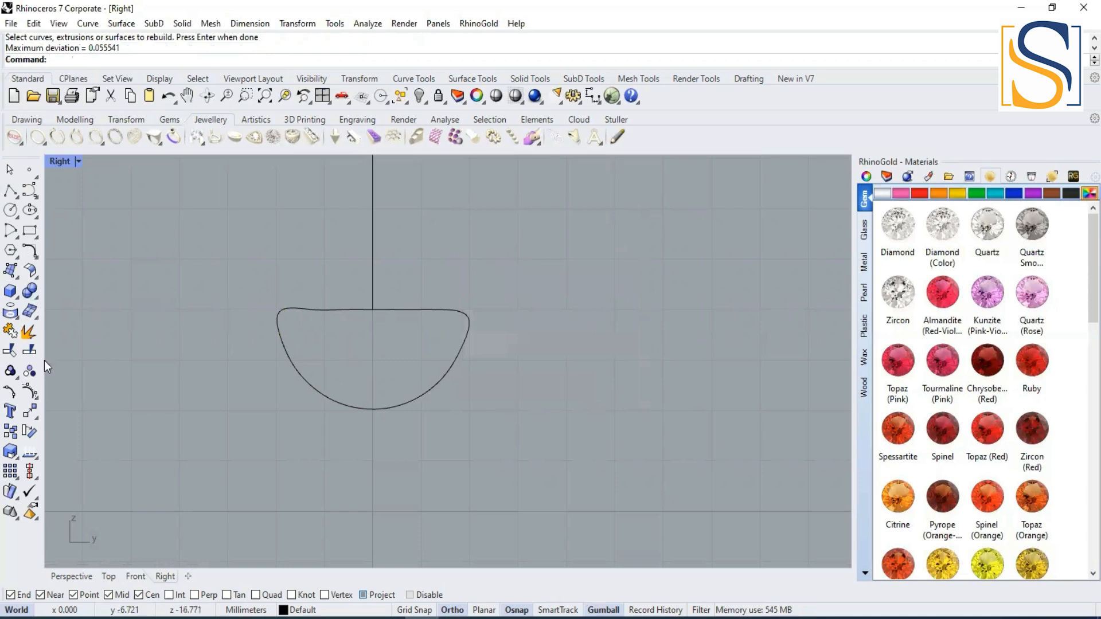
Turn on the control points of the rebuilt lower profile curve
key(F10)
click(342, 314)
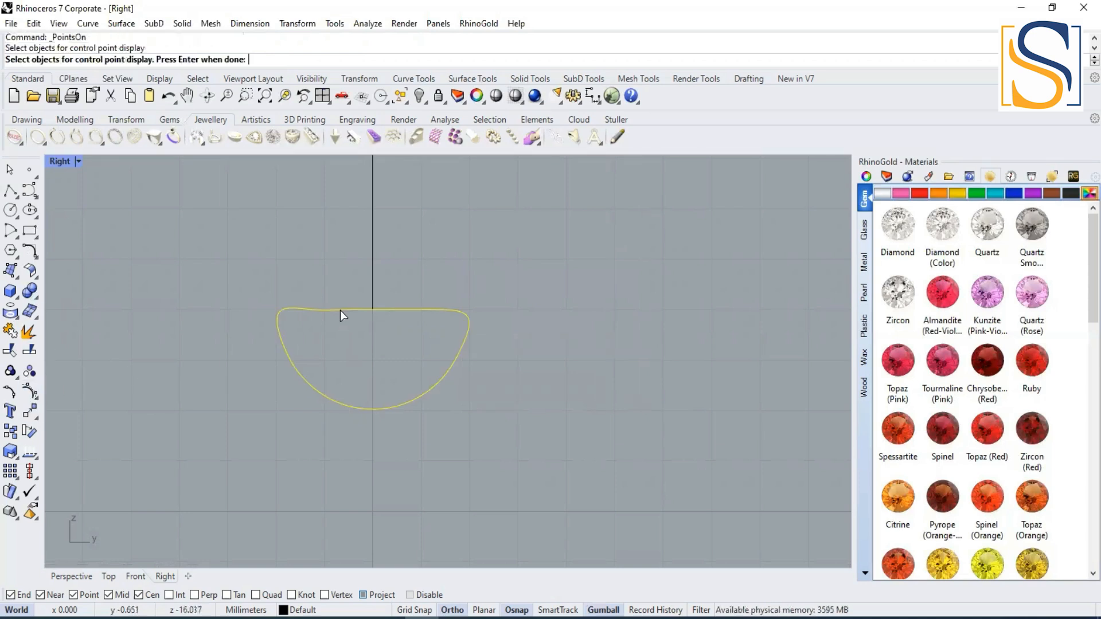
click(30, 392)
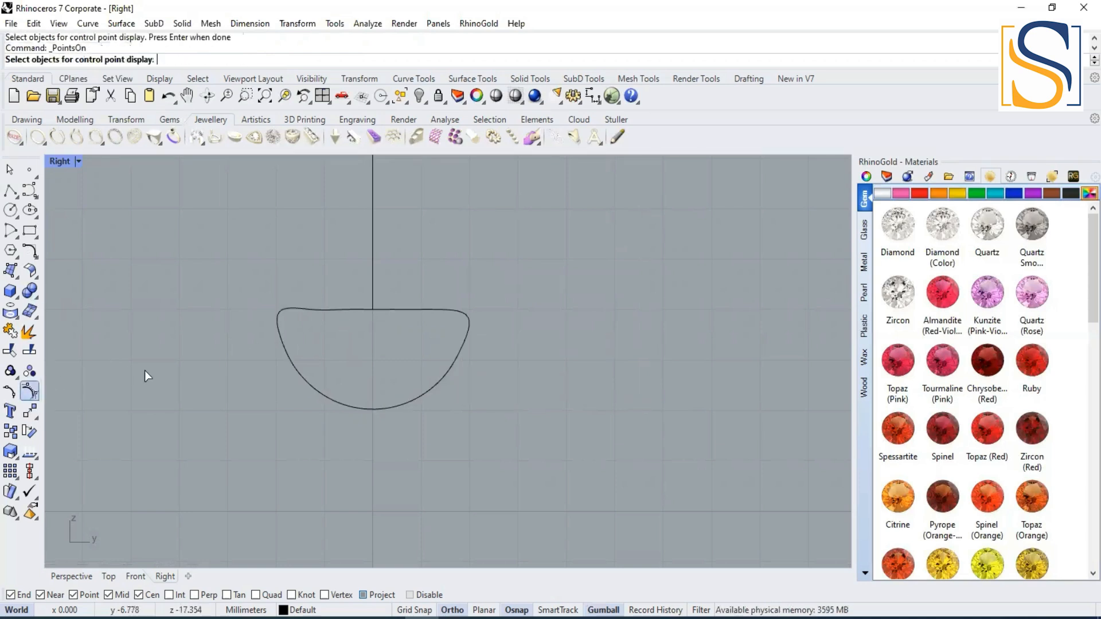
click(301, 310)
key(Escape)
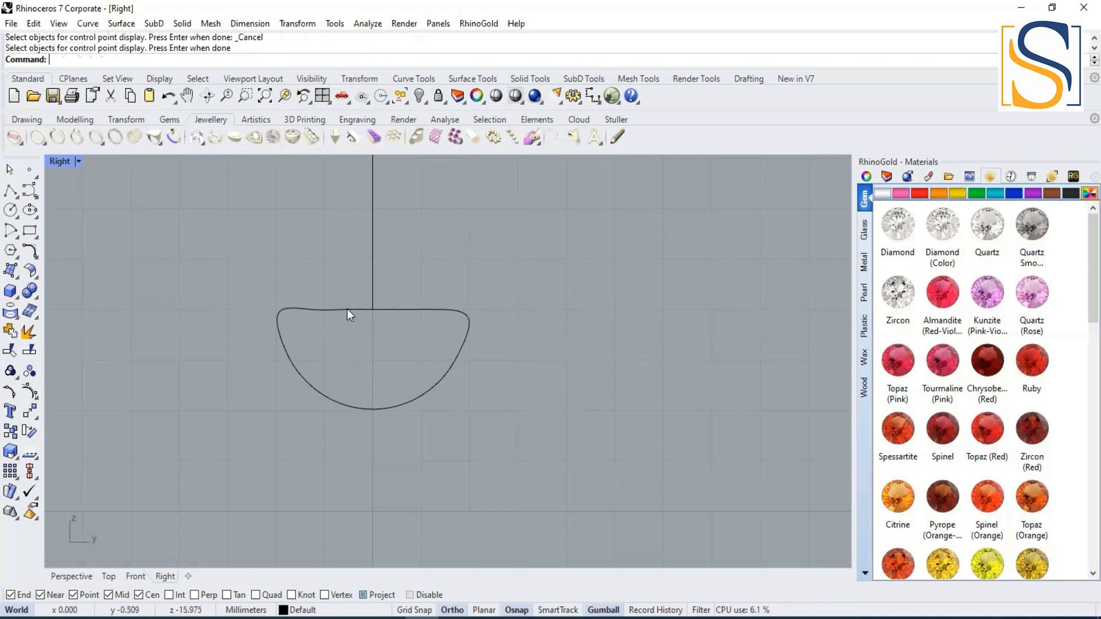
click(346, 310)
key(Return)
Align the seven control points along the lower profile's flat top in world Z at the ring circle's lowest point, and turn the points off
drag(266, 295, 503, 325)
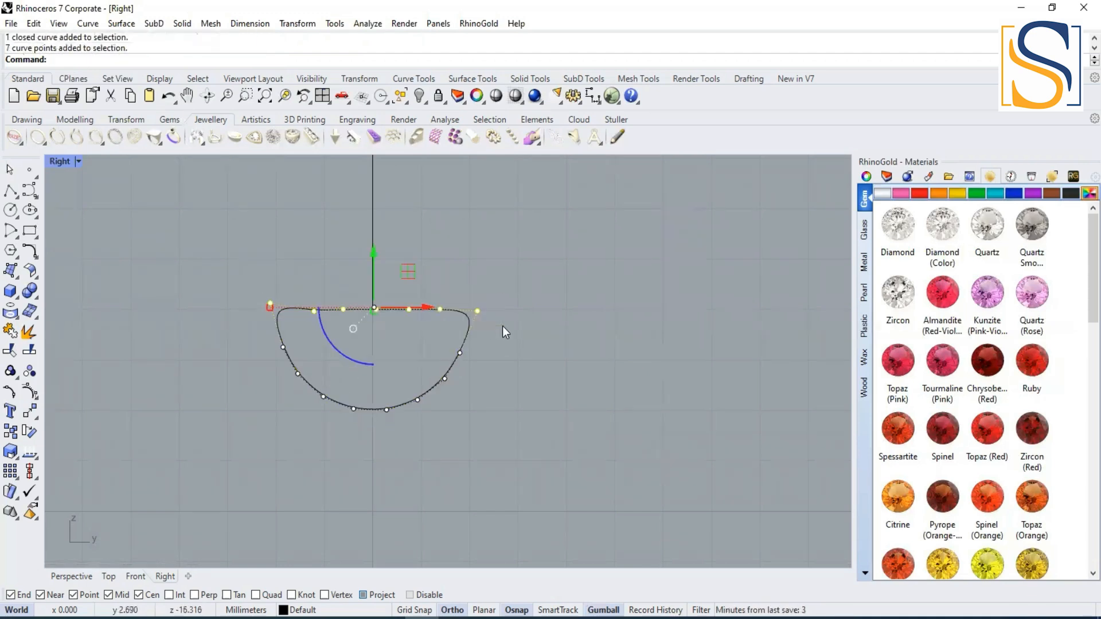
text(Set)
key(Return)
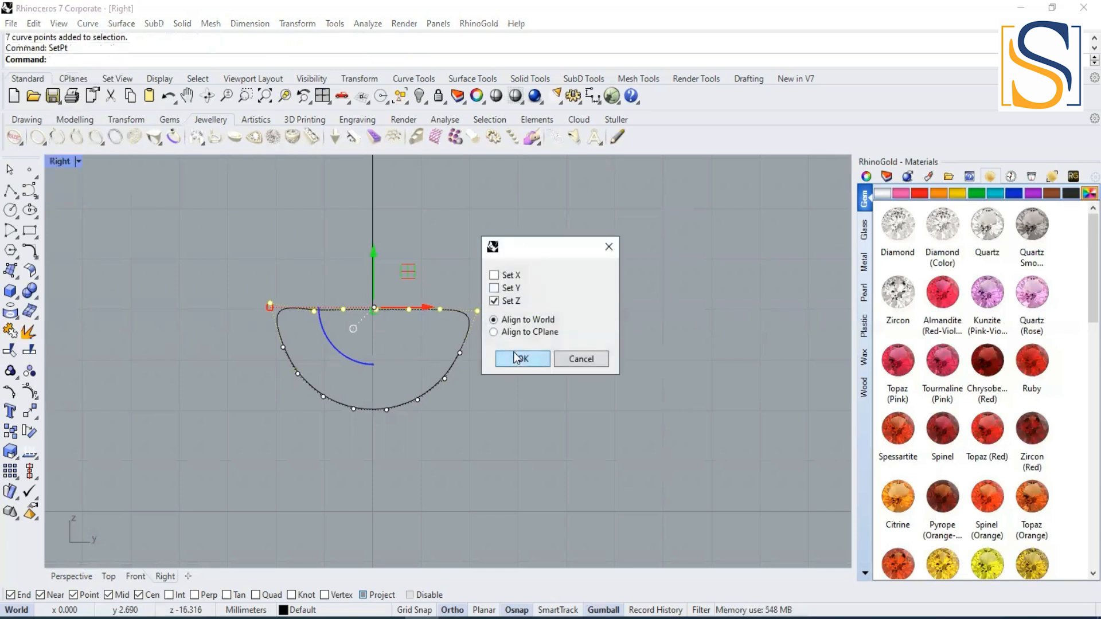
click(518, 358)
scroll(373, 309, up, 4)
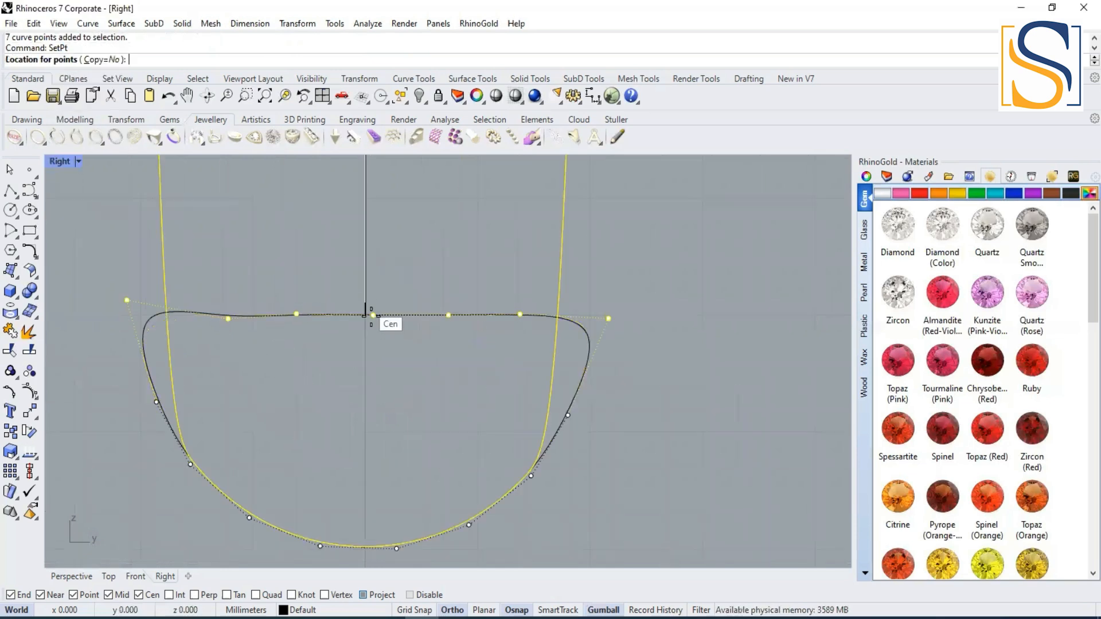
click(365, 313)
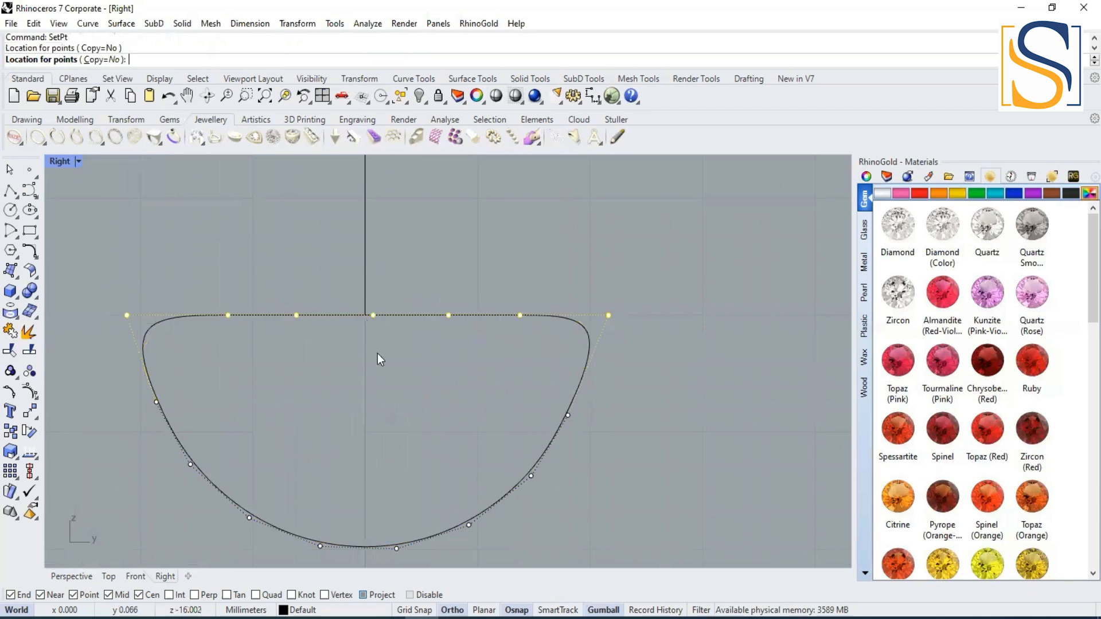
scroll(422, 399, down, 5)
key(Escape)
scroll(442, 373, down, 5)
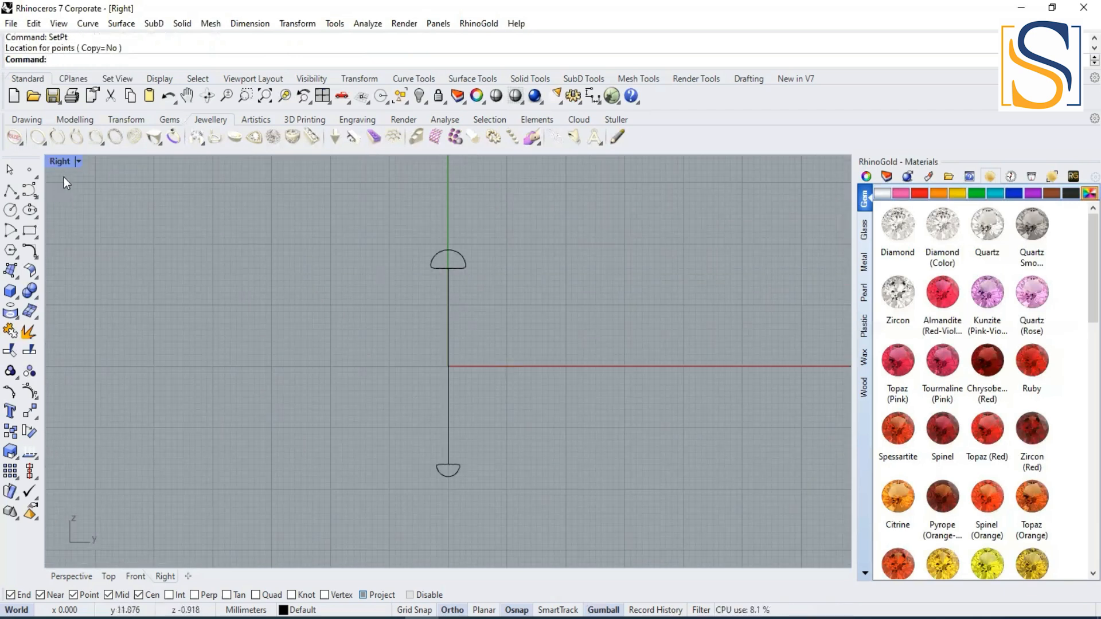
Start a Sweep1 in the Perspective view with the ring circle as rail and the upper and lower half-round profiles as shapes
double_click(59, 162)
click(497, 186)
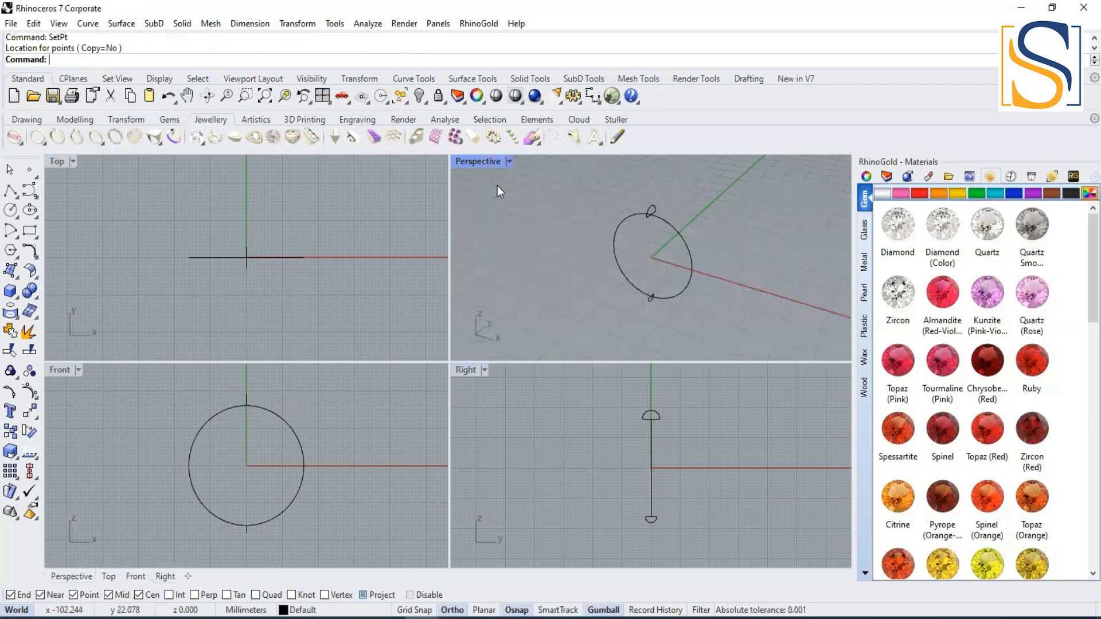
double_click(474, 161)
right_drag(430, 381, 431, 356)
text(Swee)
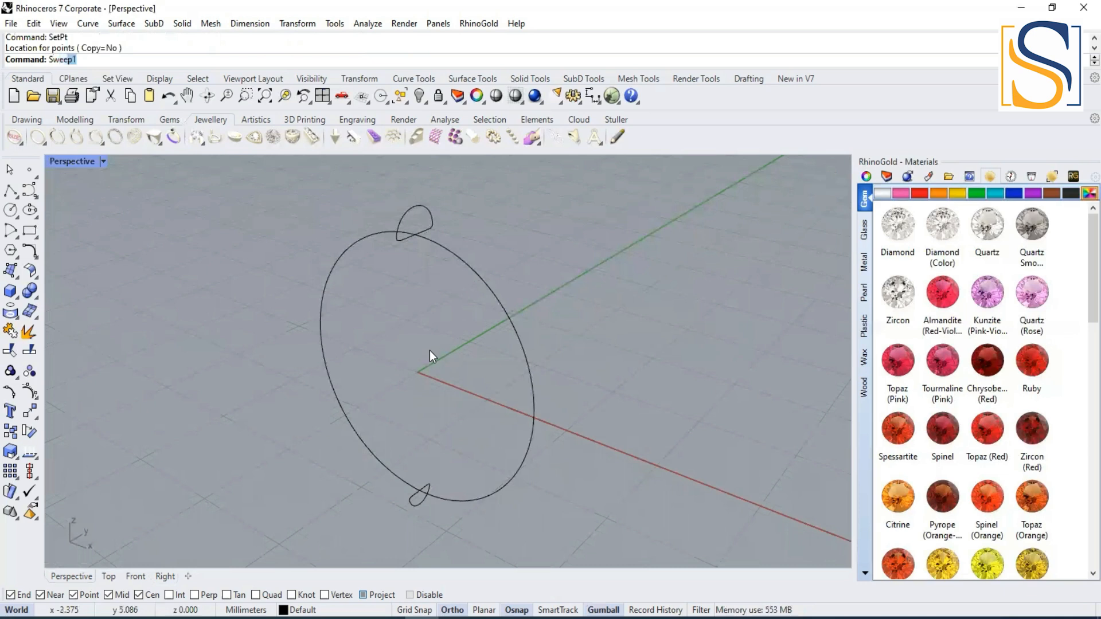
text(p)
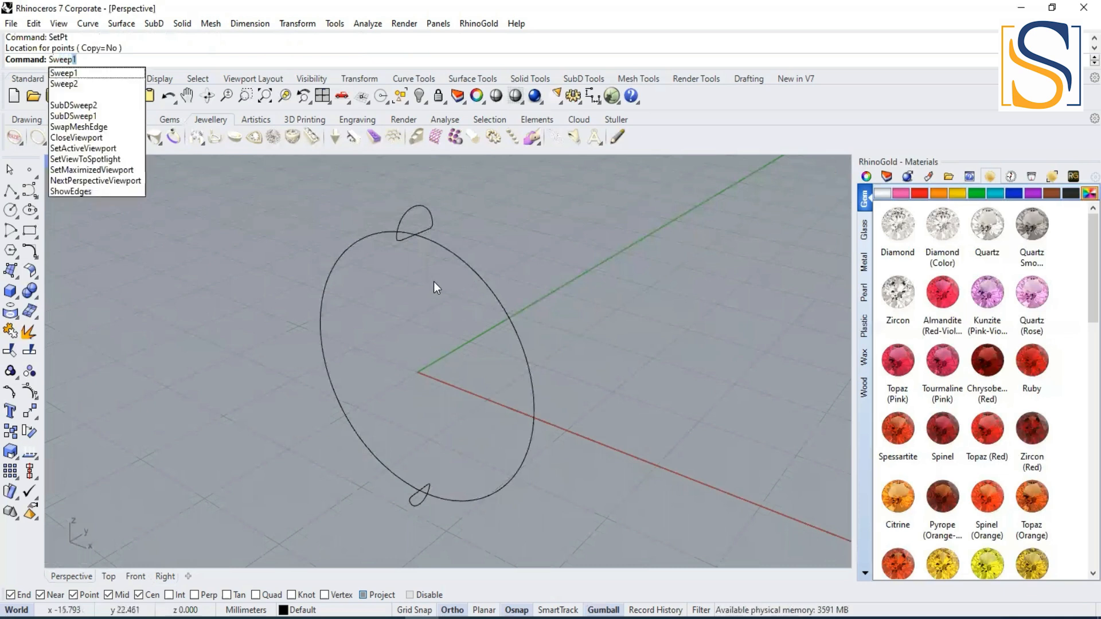
key(Return)
click(471, 260)
click(413, 220)
click(415, 504)
key(Return)
Move the seam points of the lower and upper profiles to the middle of their flat edges, on the ring circle
scroll(423, 493, up, 5)
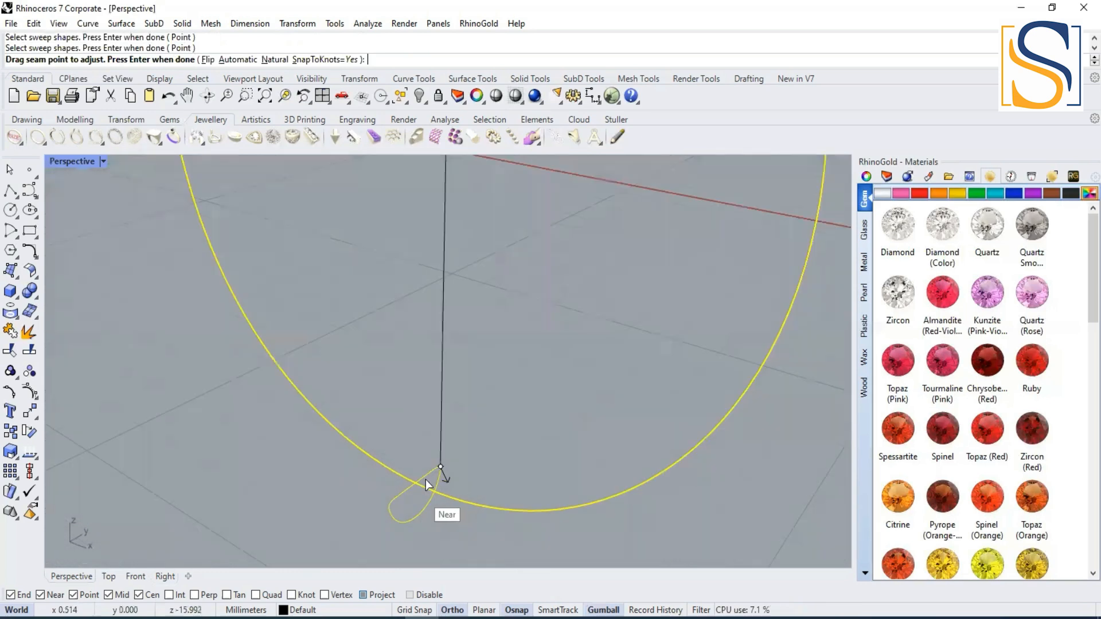
click(446, 462)
drag(436, 468, 399, 493)
scroll(469, 390, down, 4)
right_drag(470, 392, 383, 348)
scroll(380, 343, up, 2)
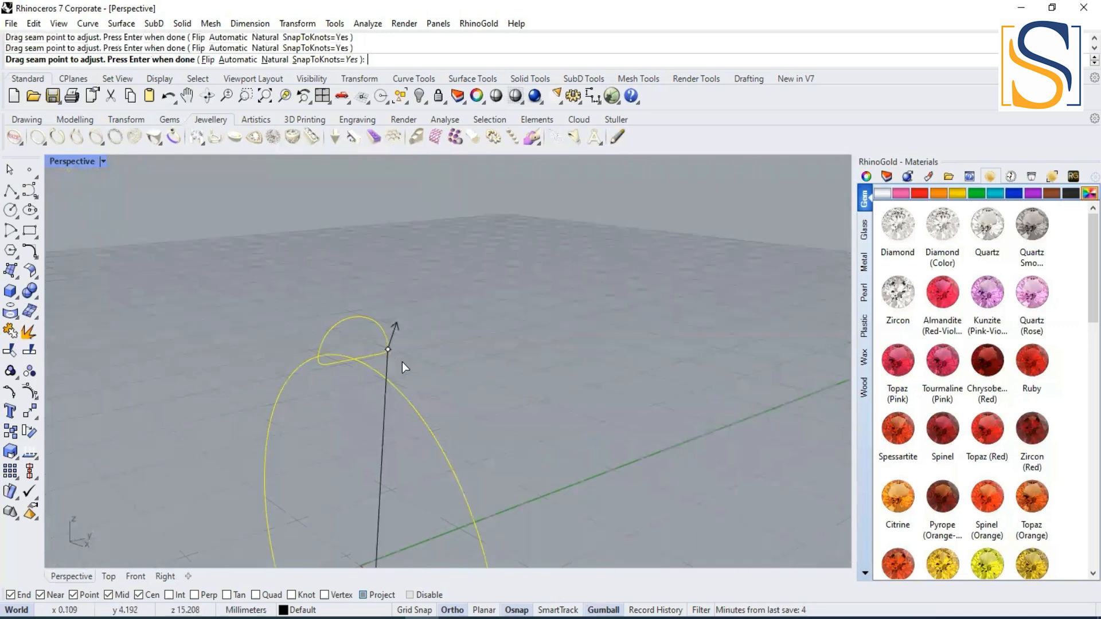
scroll(381, 347, up, 3)
drag(386, 345, 288, 376)
scroll(460, 418, down, 4)
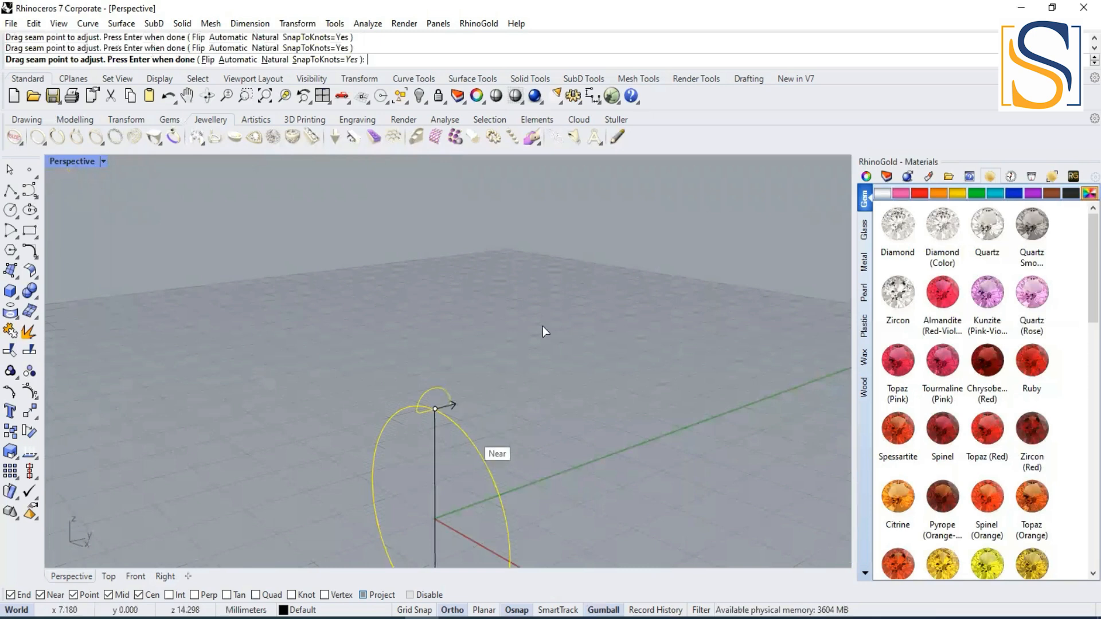
Create the ring band as a closed freeform sweep with unchanged cross sections
key(Return)
click(690, 282)
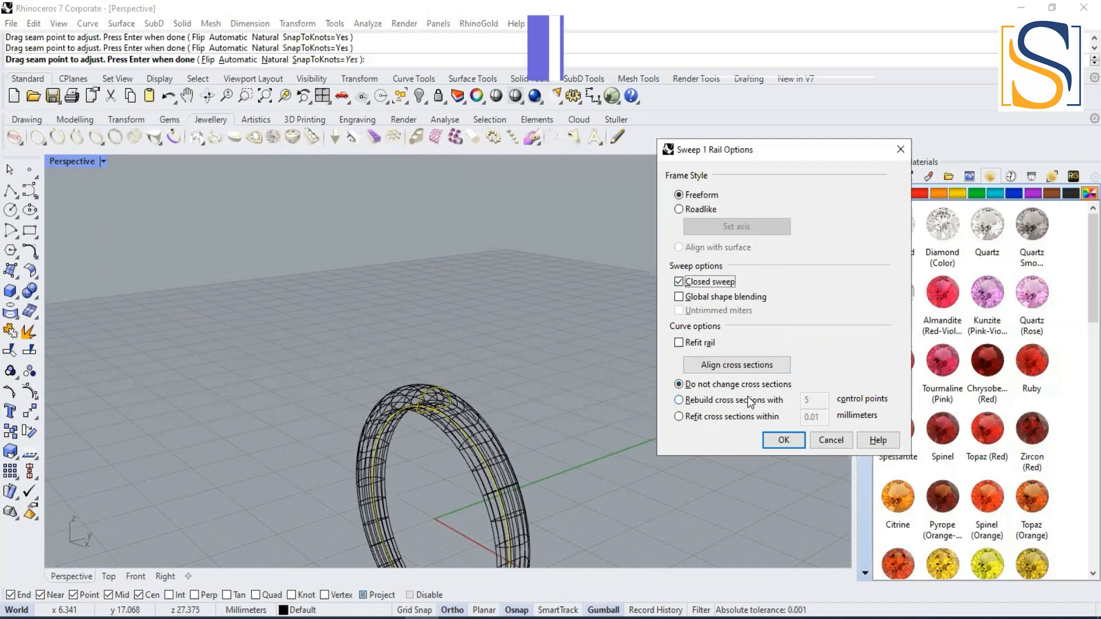
click(775, 441)
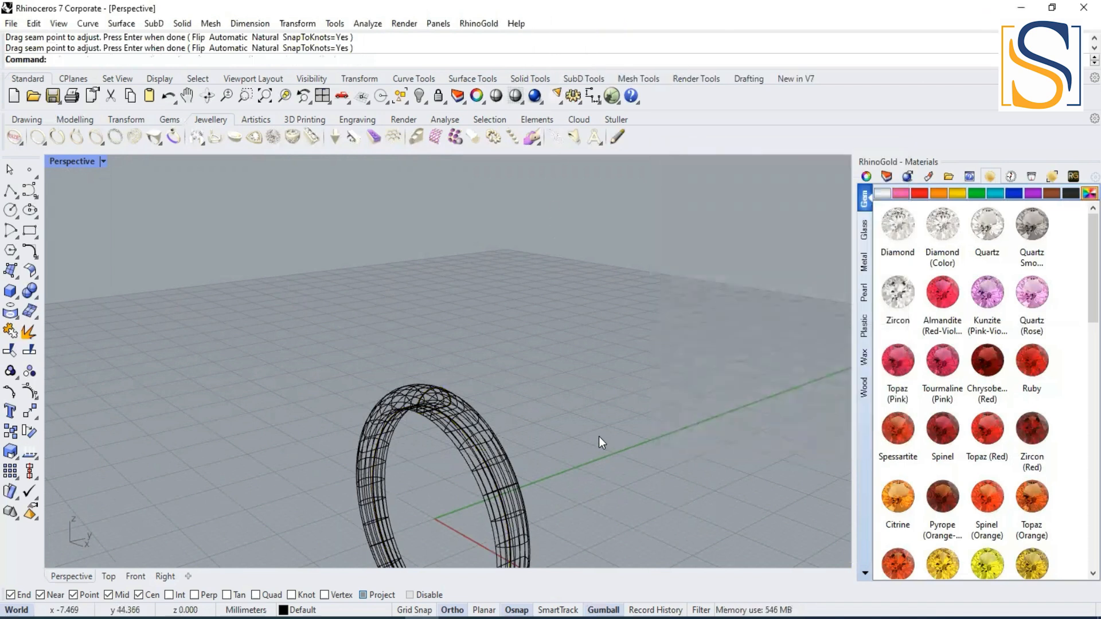
Set the Perspective view to Shaded display and examine the surface of the swept ring band
right_drag(583, 406, 174, 205)
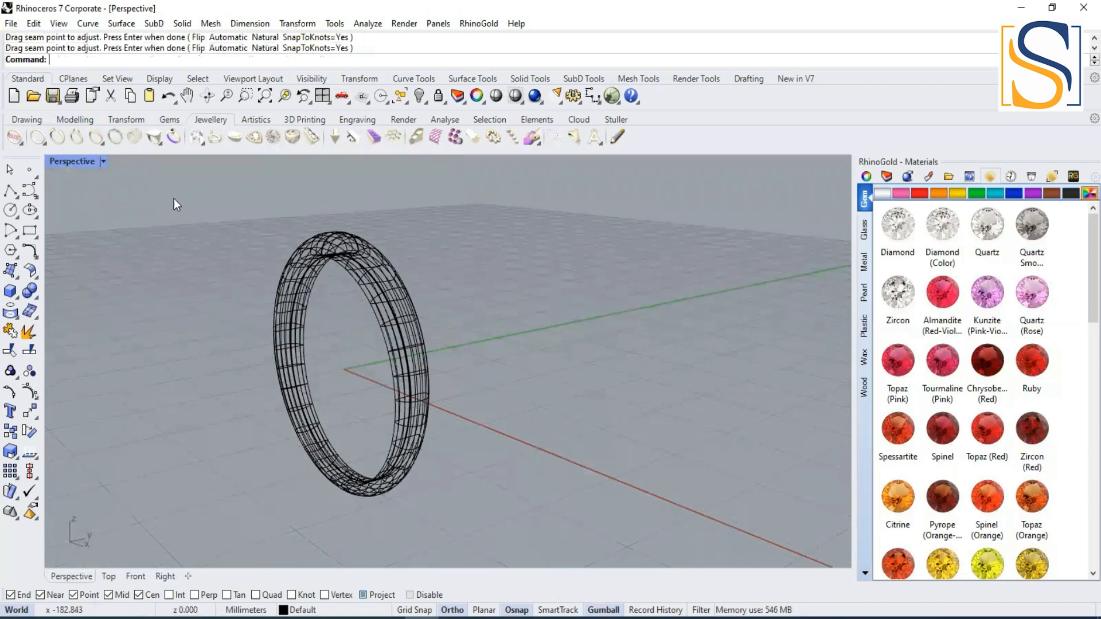
click(103, 161)
click(140, 127)
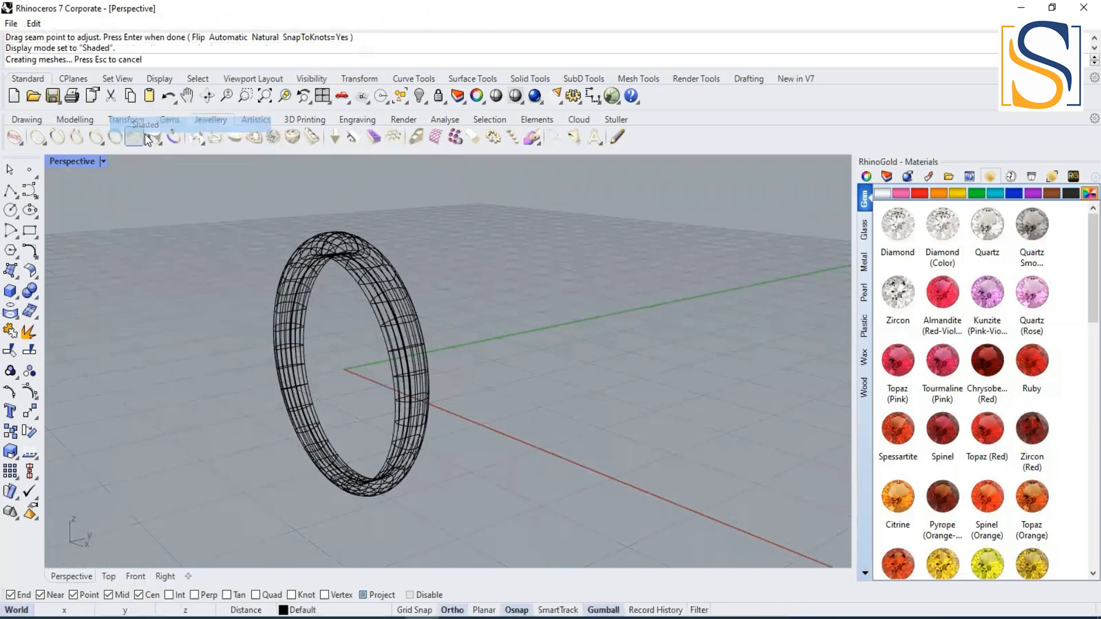
mouse_move(484, 368)
right_down()
mouse_move(418, 362)
mouse_move(549, 407)
right_up()
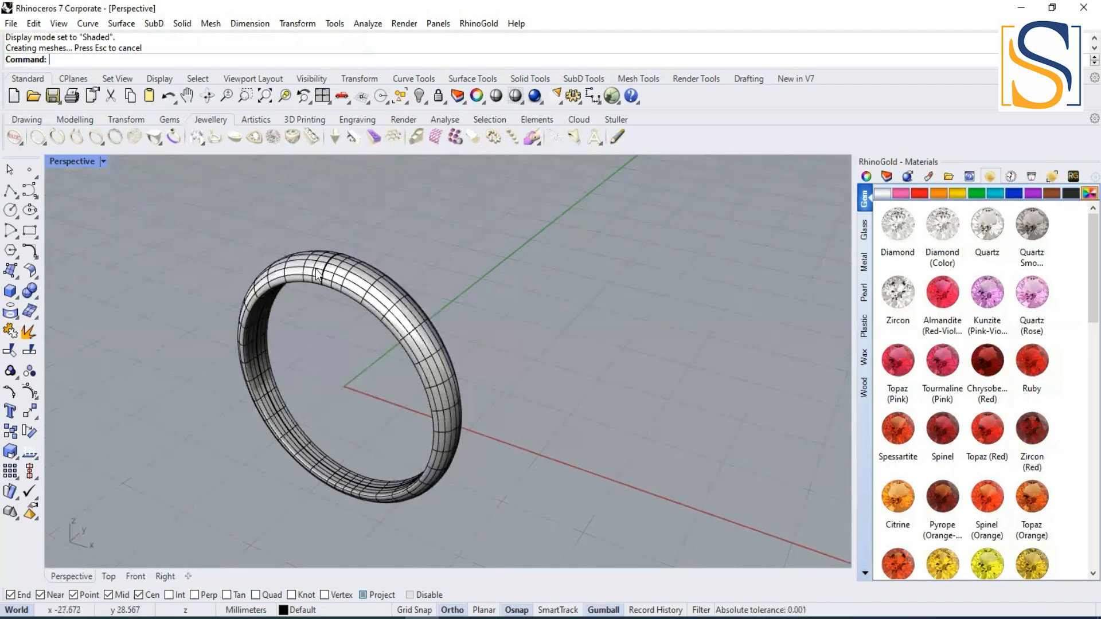
scroll(318, 274, up, 5)
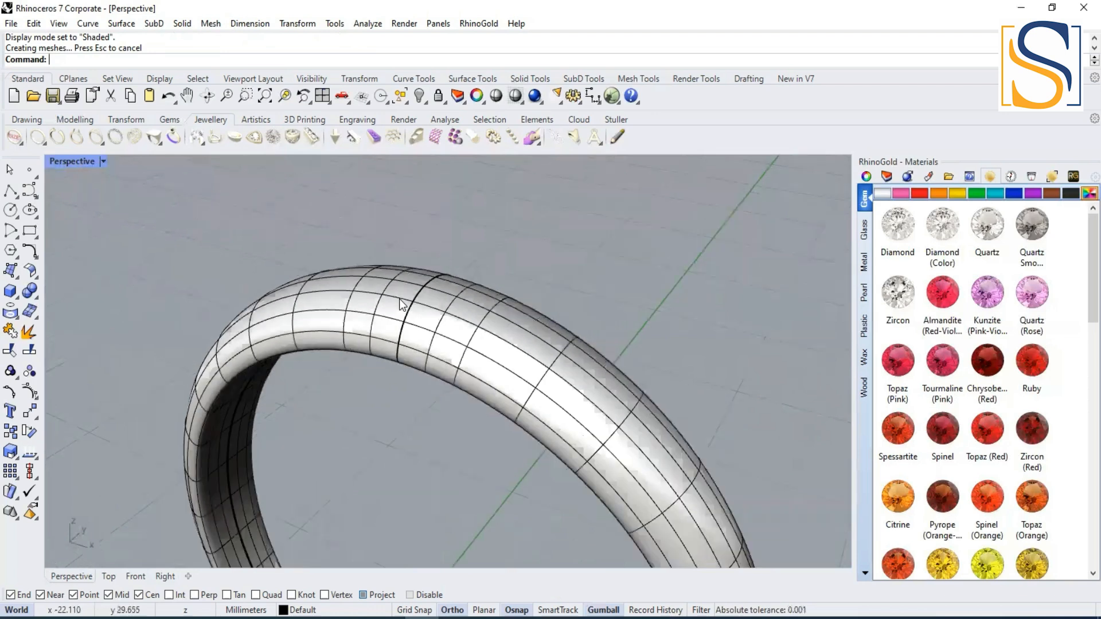
scroll(321, 344, down, 2)
scroll(516, 459, down, 3)
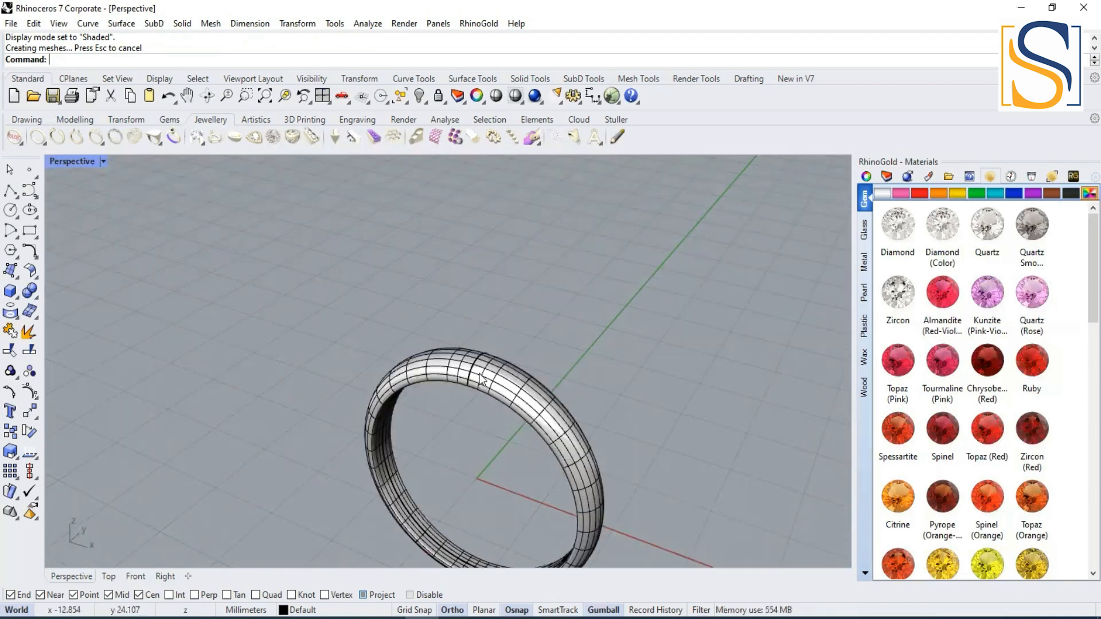
scroll(481, 379, up, 3)
scroll(481, 379, down, 3)
right_drag(440, 425, 394, 359)
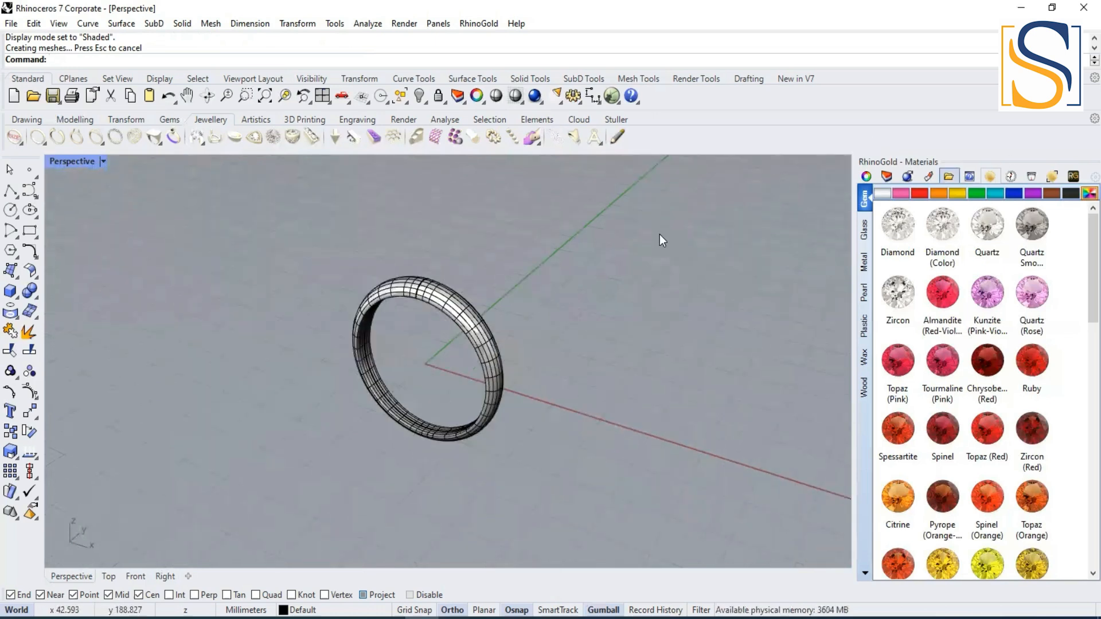
Copy the swept ring band to Layer 01 and make that layer current
key(BackSpace)
drag(507, 256, 391, 345)
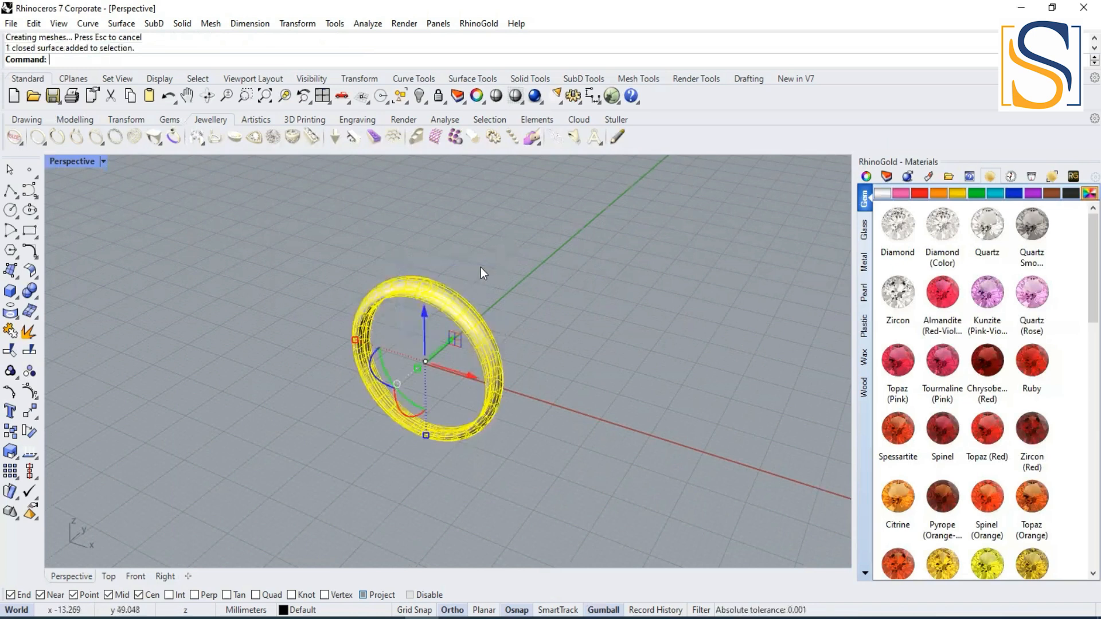
text(CopyToLayer)
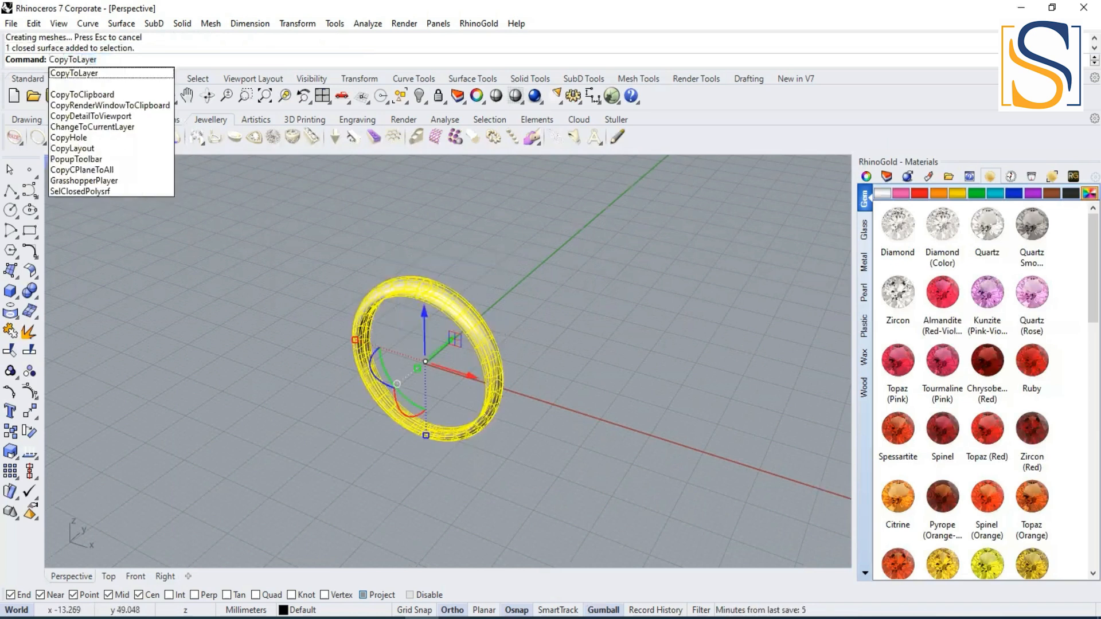
key(Return)
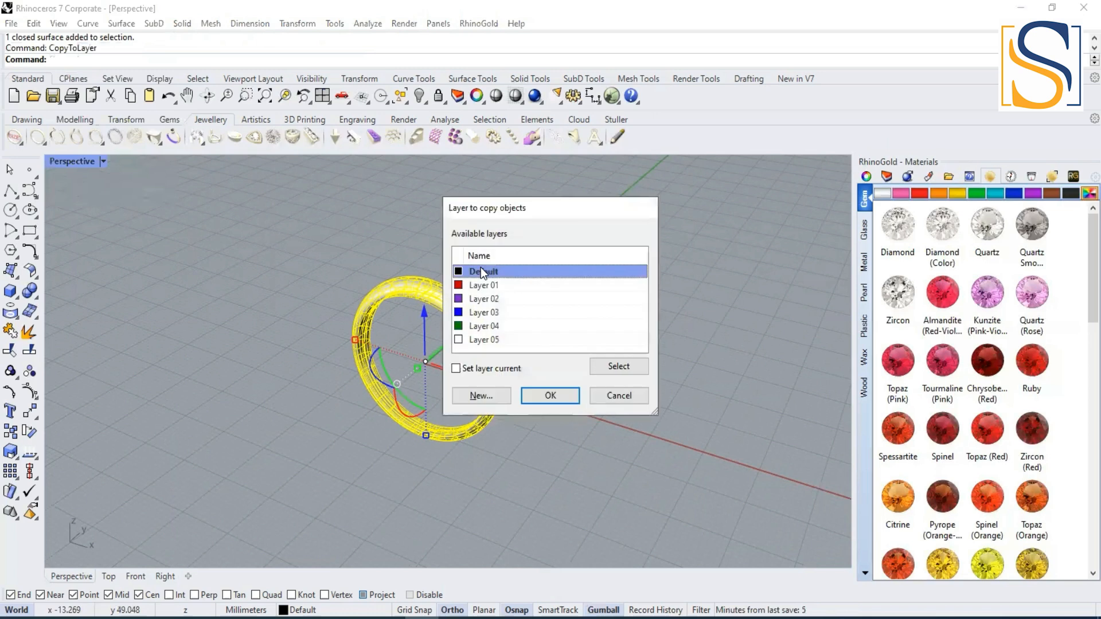
drag(498, 209, 615, 207)
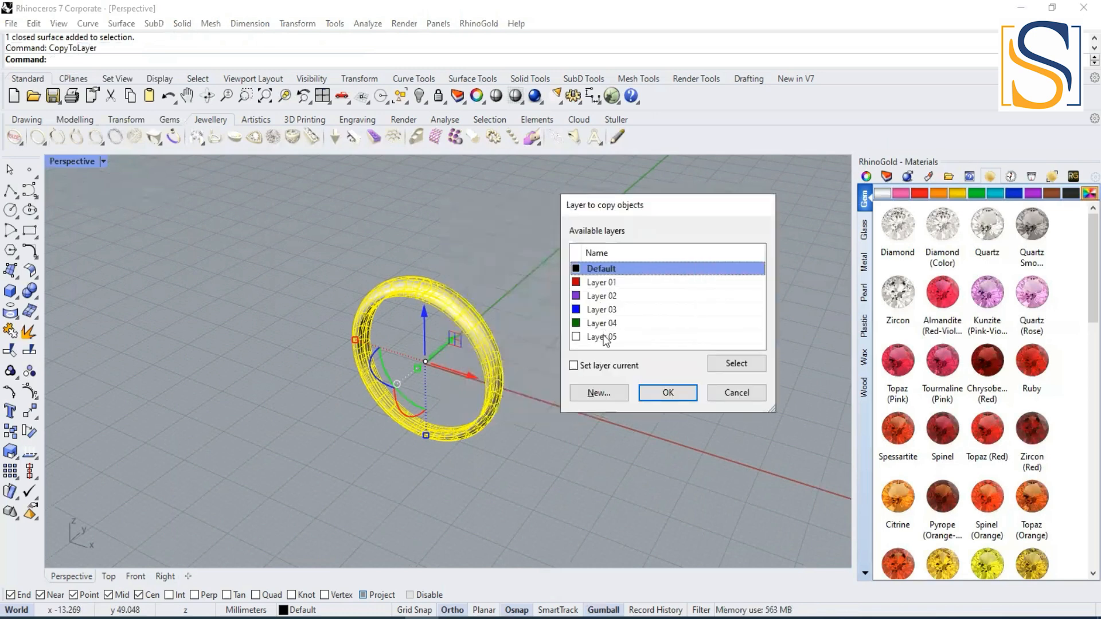
click(596, 282)
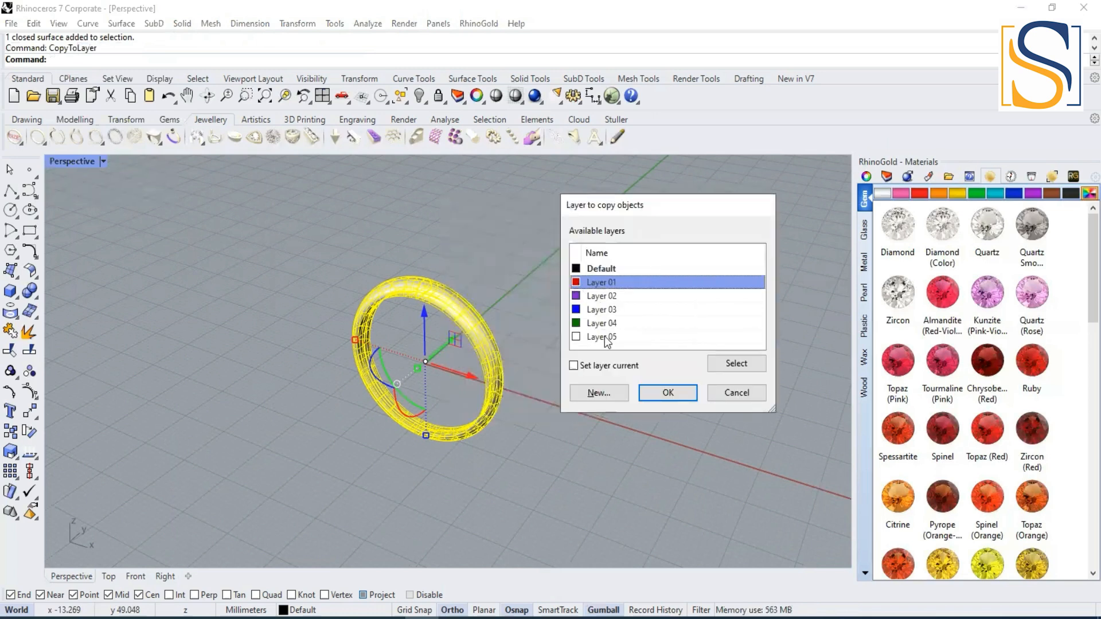
click(600, 365)
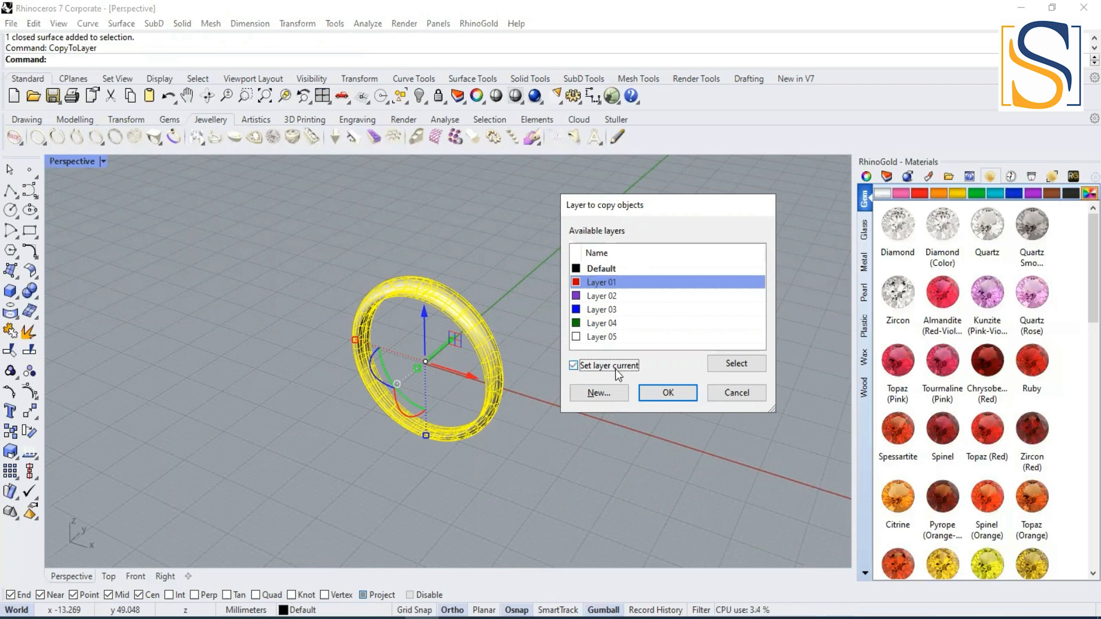
click(660, 393)
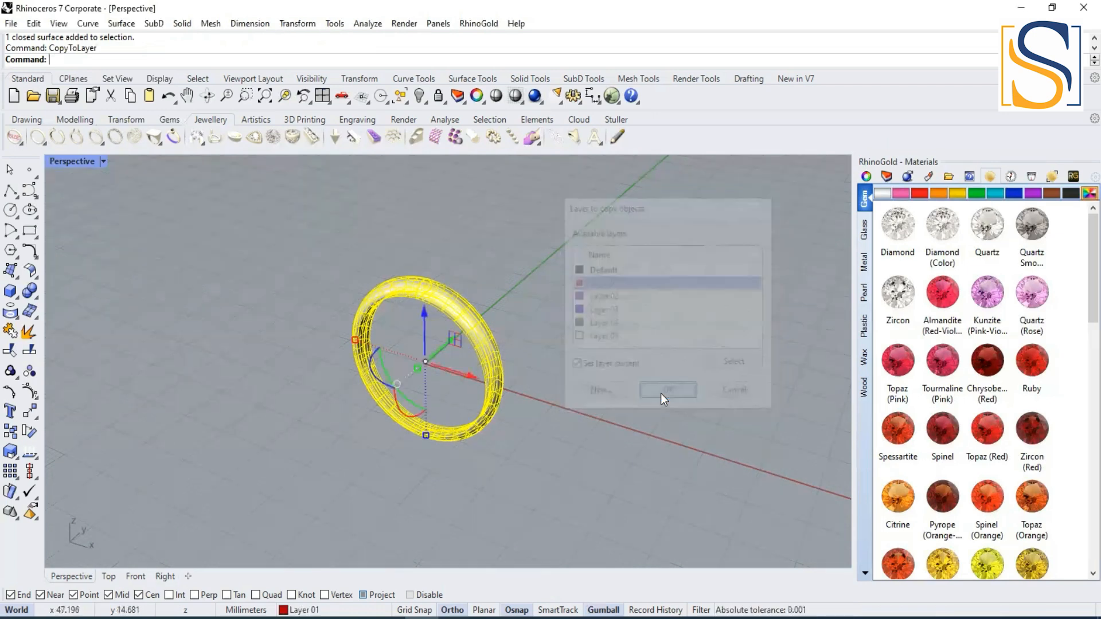
Hide the Default layer so that only the ring band copy on Layer 01 is displayed
click(887, 177)
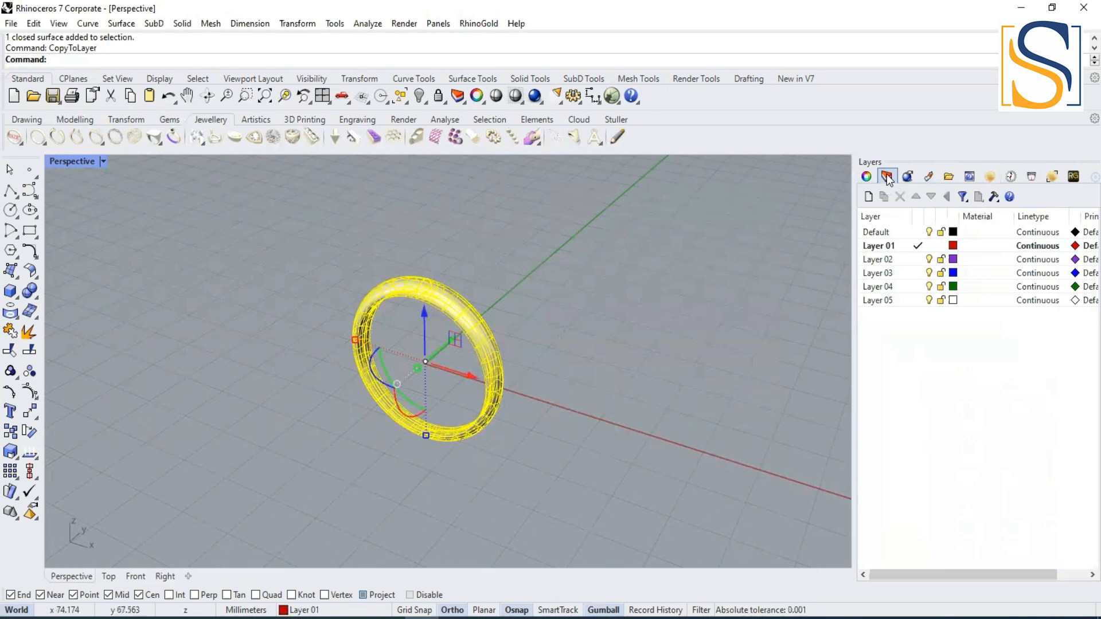
click(929, 232)
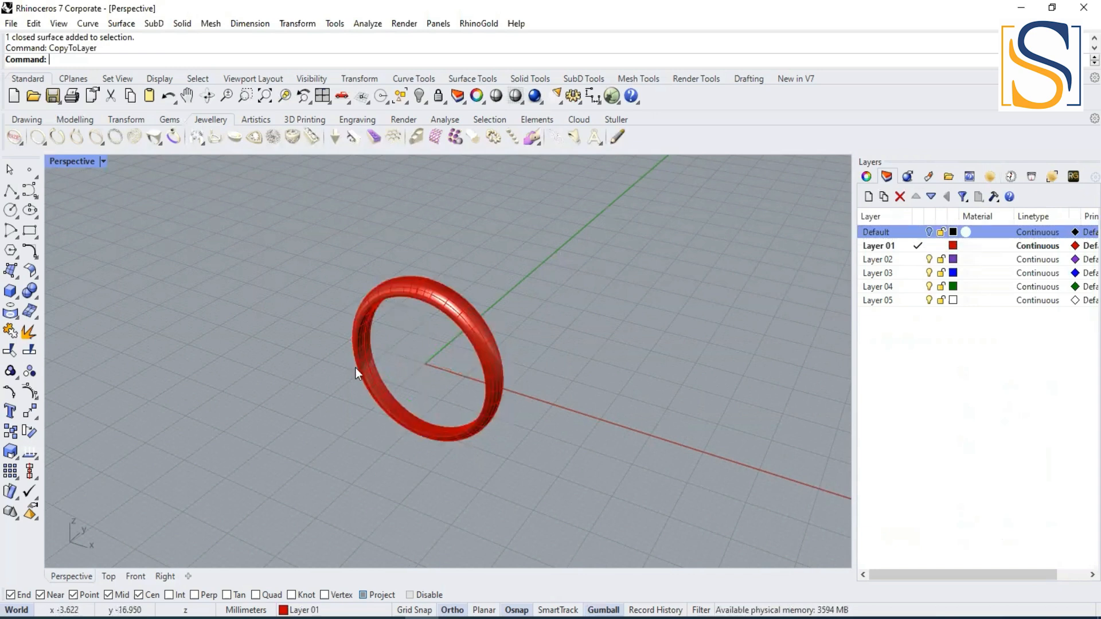
click(893, 250)
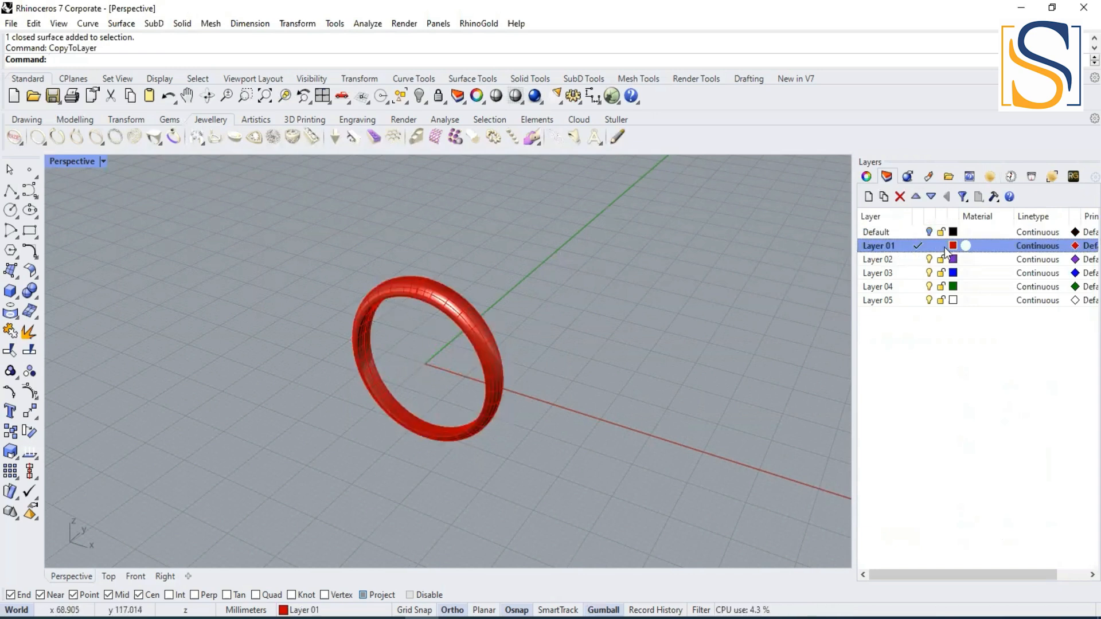
click(895, 235)
click(928, 233)
click(928, 232)
click(900, 245)
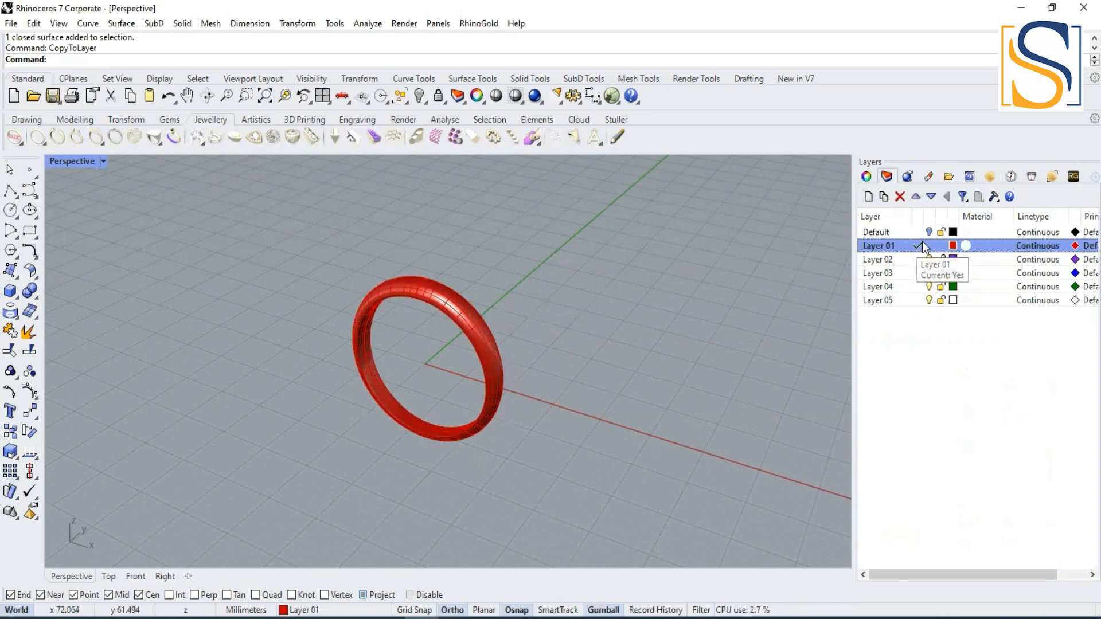
Draw a horizontal line in the Front view centred on the origin, extending about 32.5 mm to each side across the ring
double_click(57, 163)
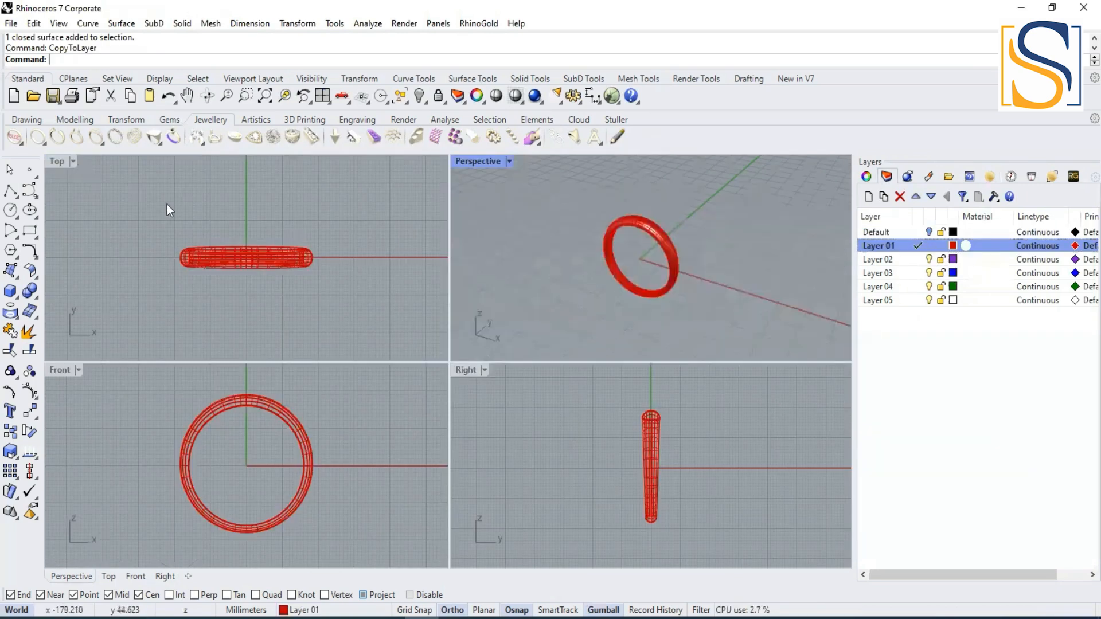
click(377, 446)
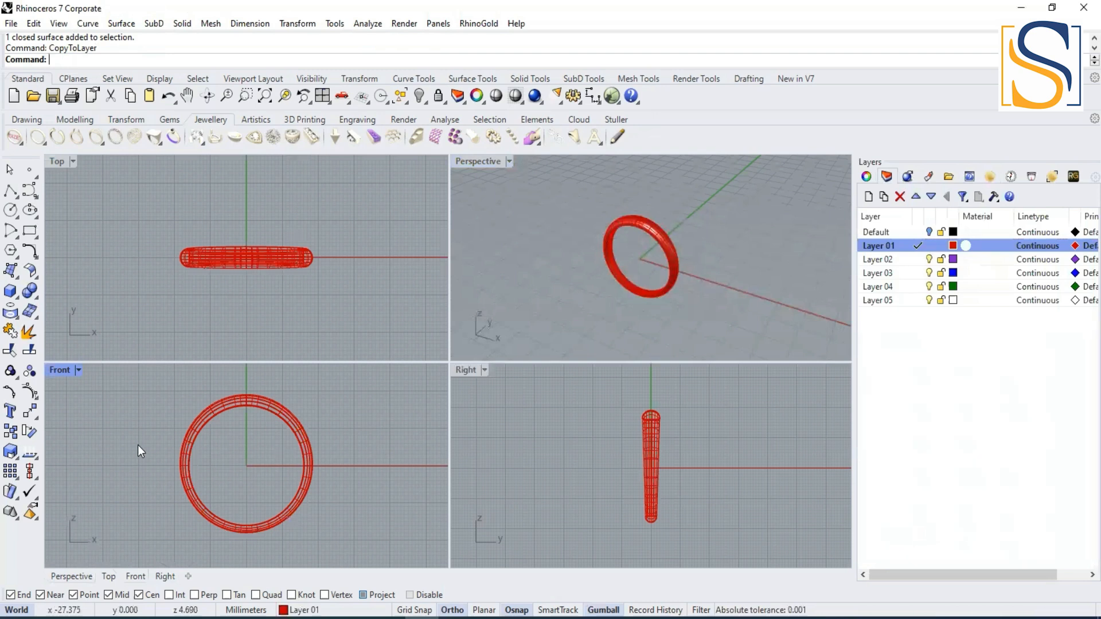
double_click(55, 371)
scroll(447, 369, up, 4)
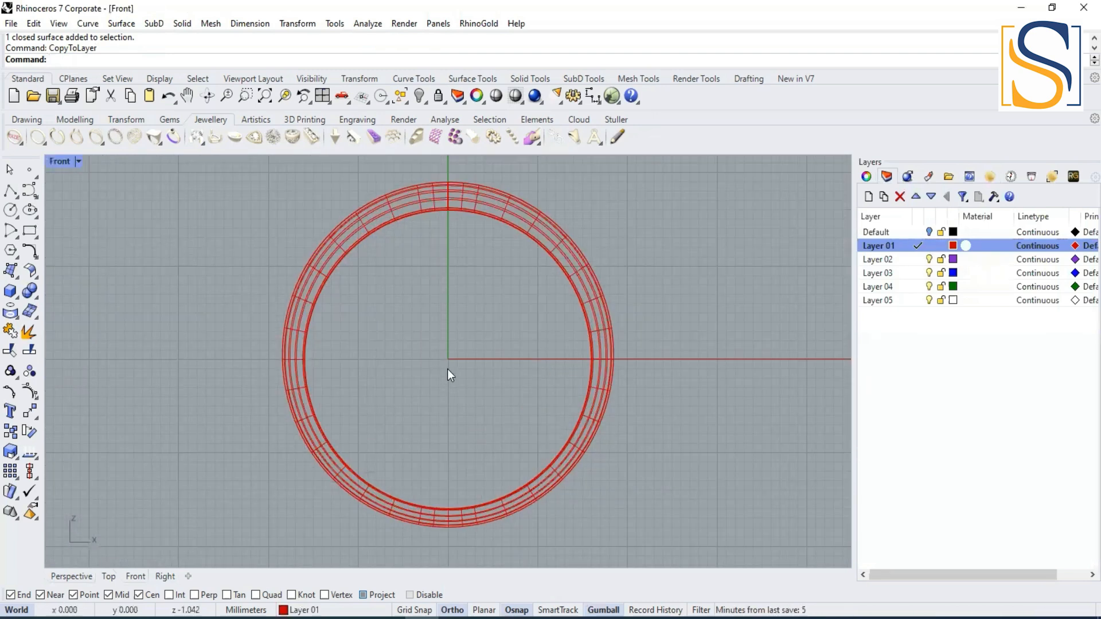
scroll(399, 361, down, 2)
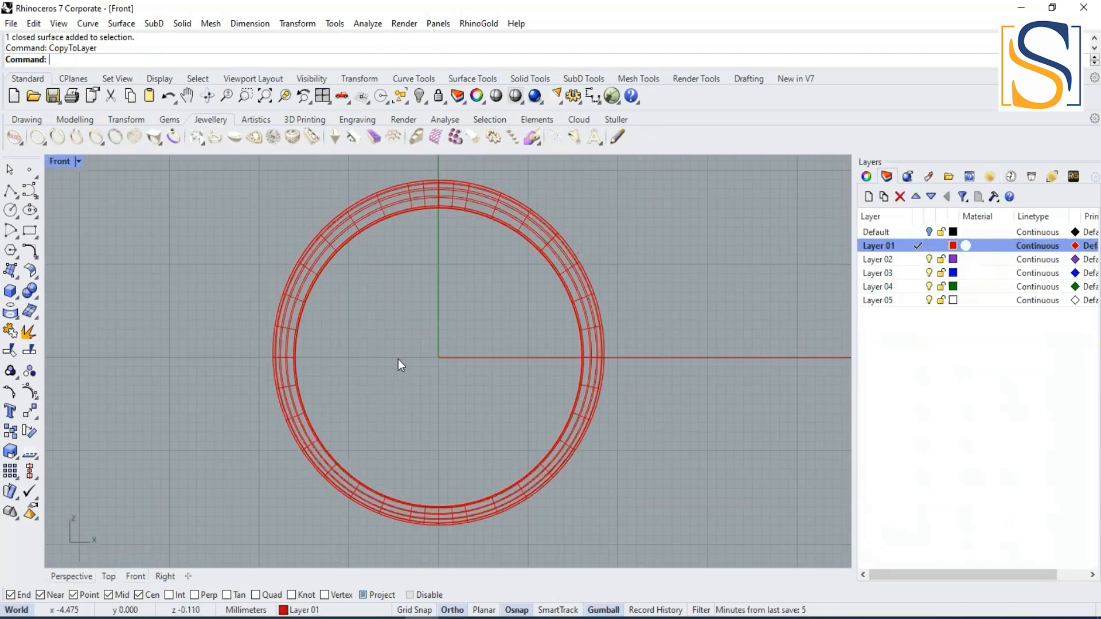
click(10, 190)
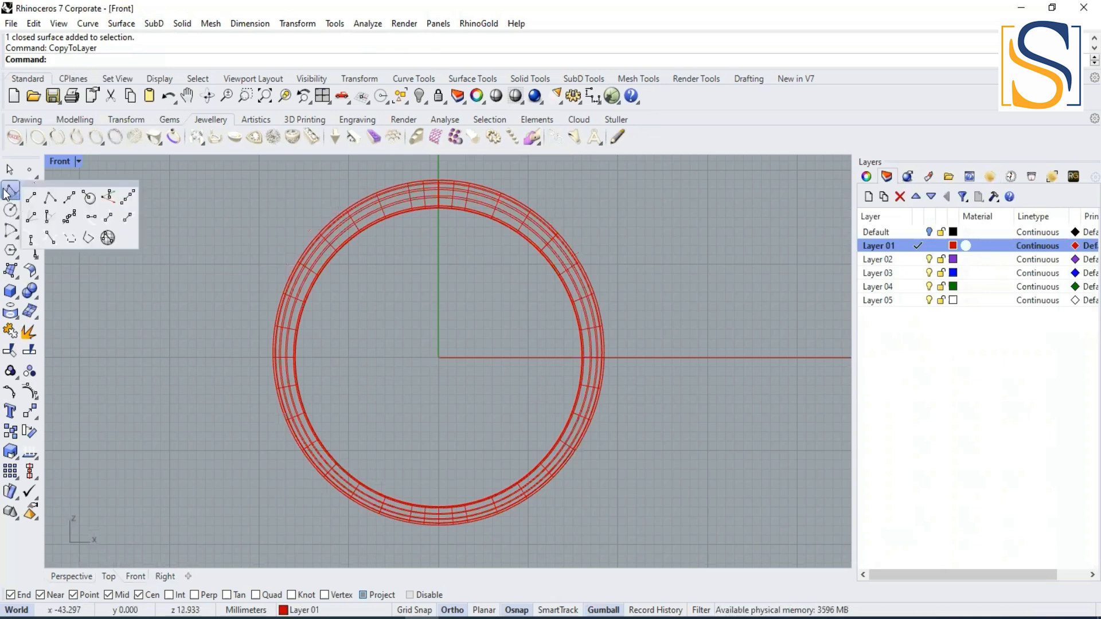
click(69, 197)
text(0)
key(Return)
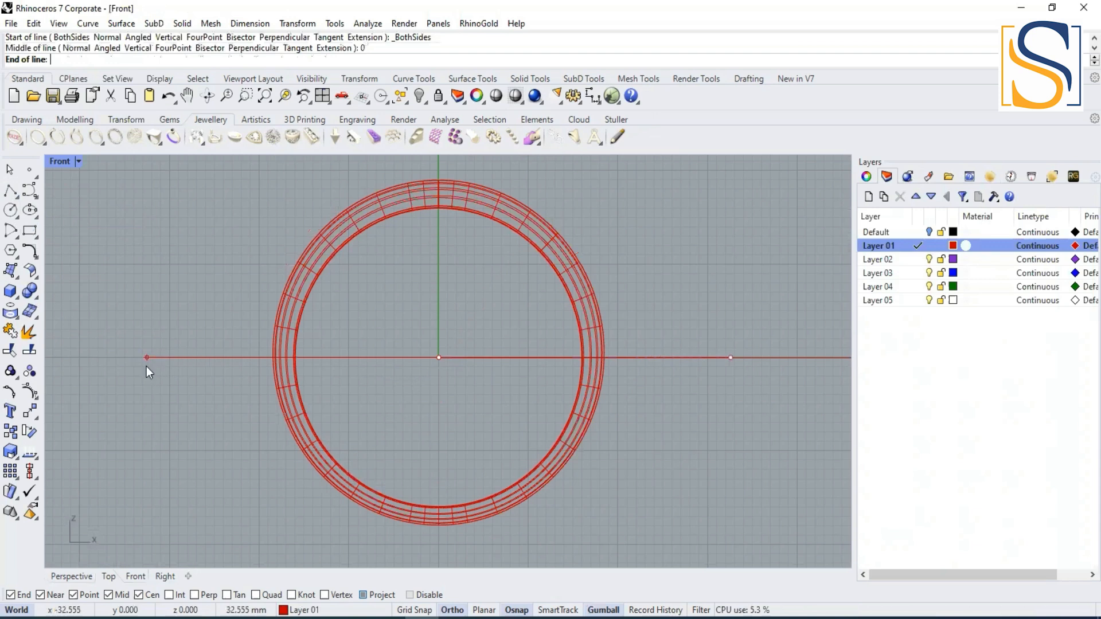
click(147, 366)
key(Escape)
Move the horizontal line straight up about 6 mm so it crosses the upper half of the ring
click(454, 357)
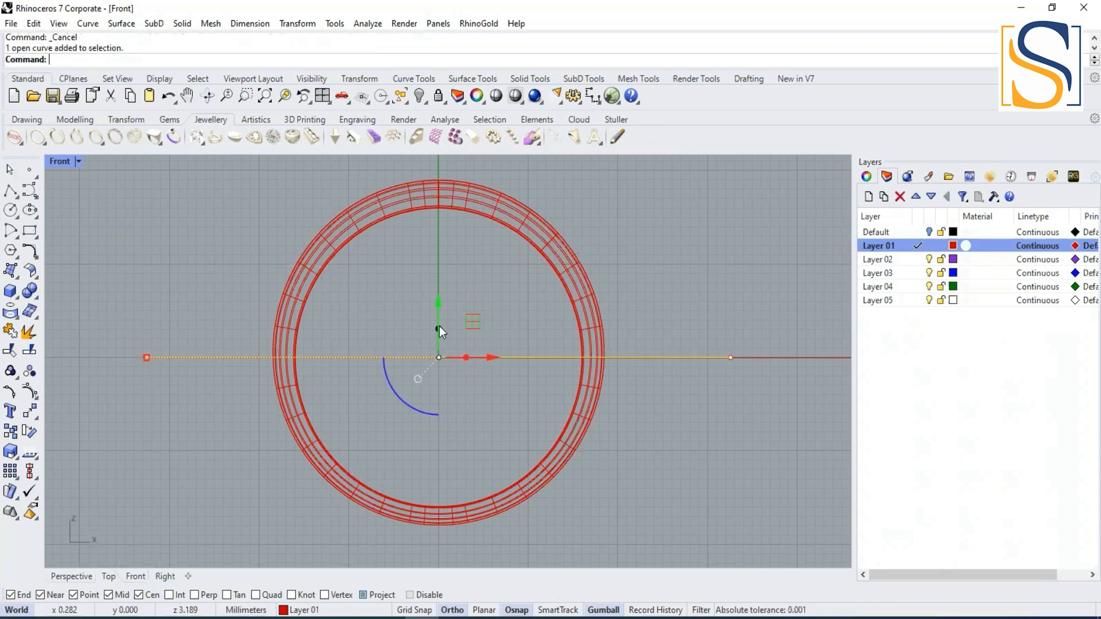
drag(438, 307, 433, 263)
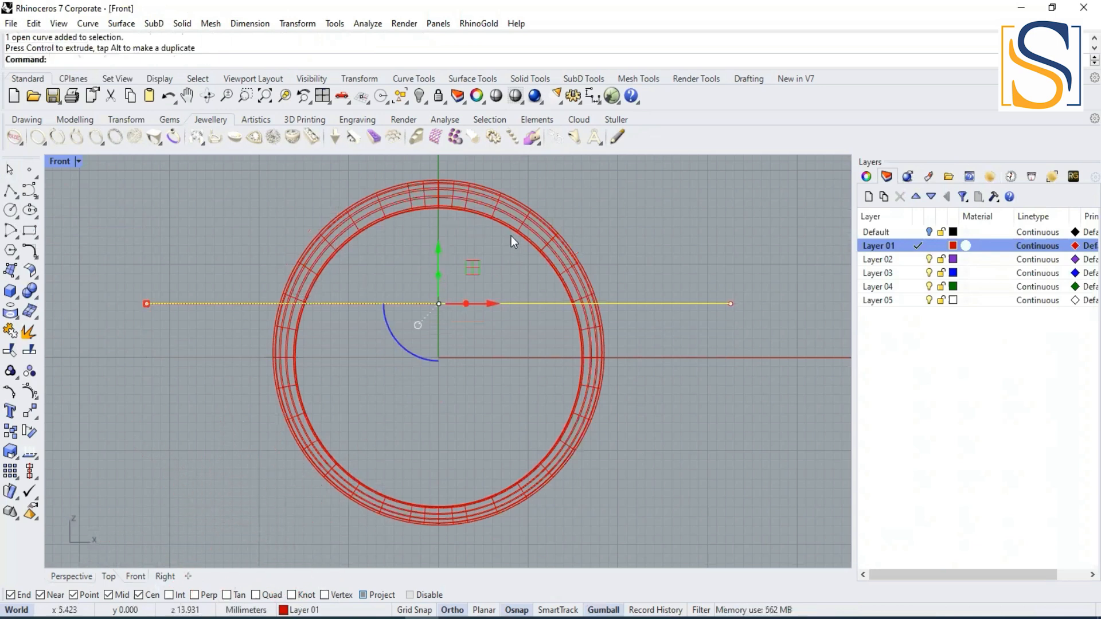
click(236, 350)
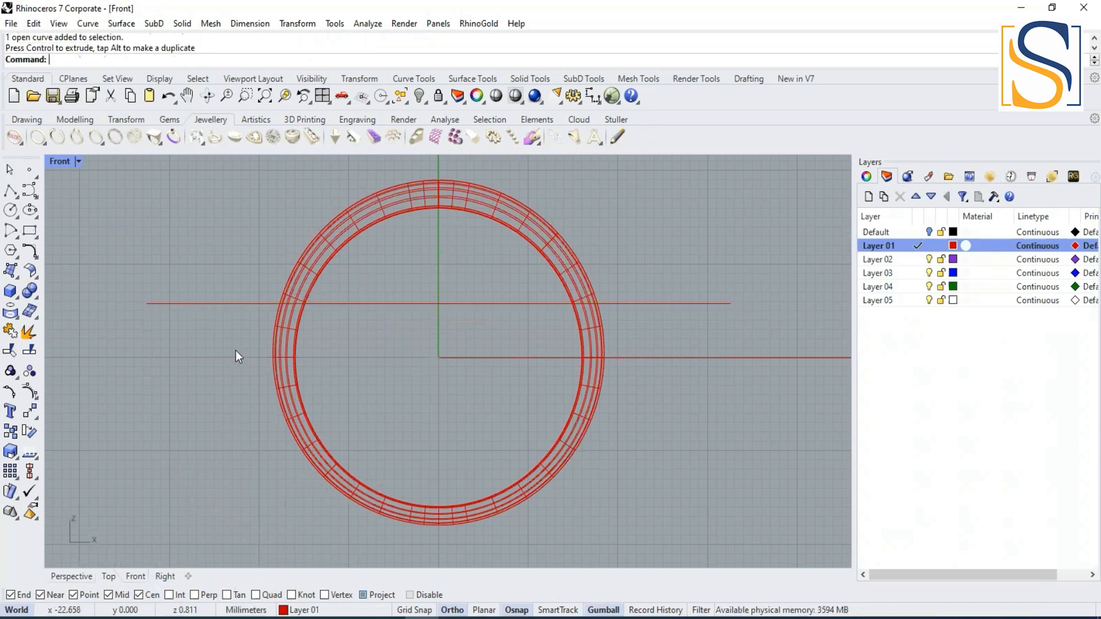
Trim away the part of the ring band below the horizontal line and delete the line
text(Trim)
key(Return)
click(635, 302)
click(550, 259)
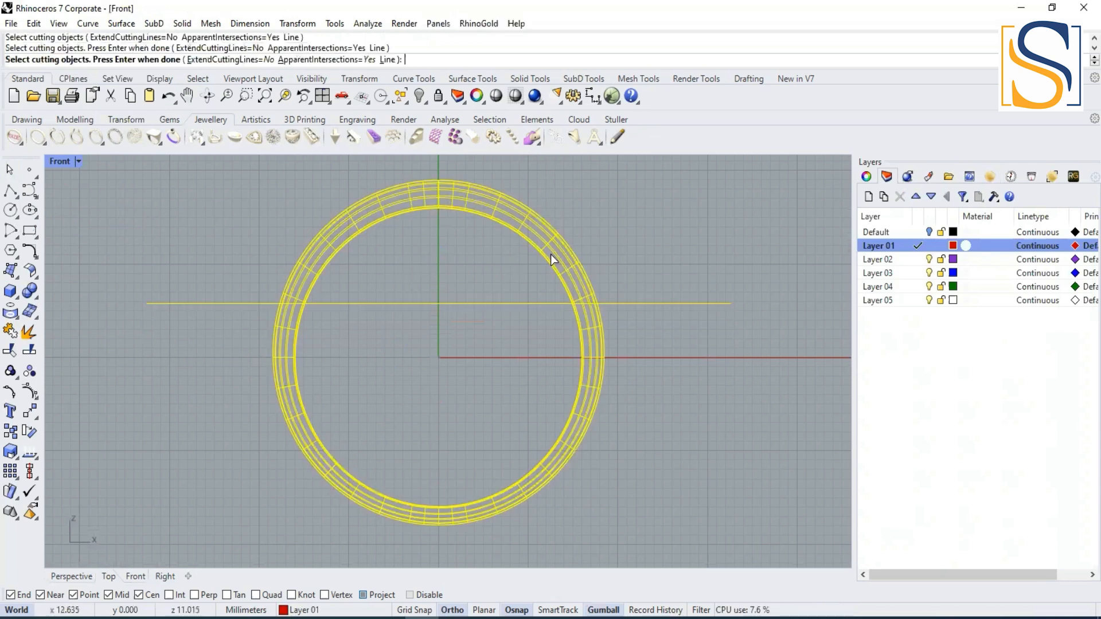
key(Return)
click(588, 325)
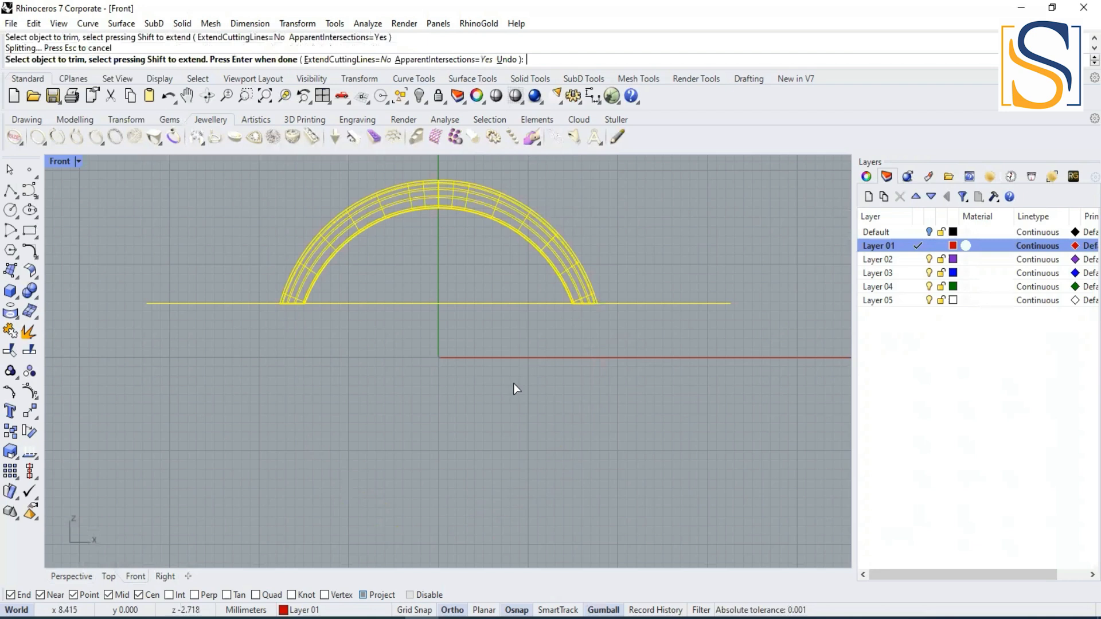
key(Return)
click(476, 303)
key(Delete)
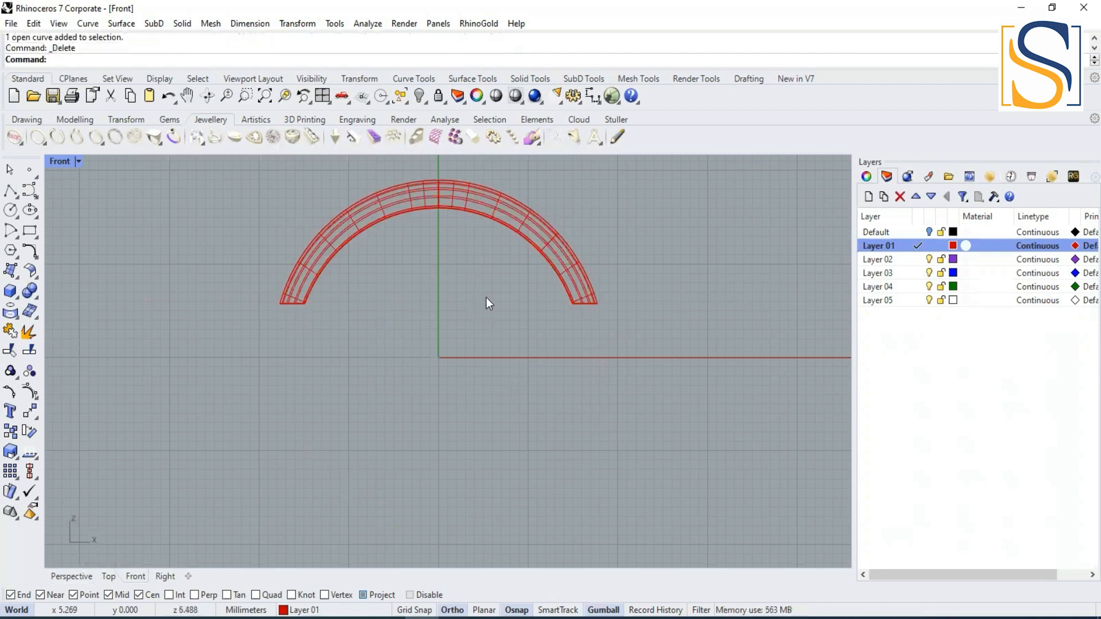
Examine the trimmed arch in the Perspective view and check which separate surface pieces it consists of
double_click(59, 162)
click(503, 177)
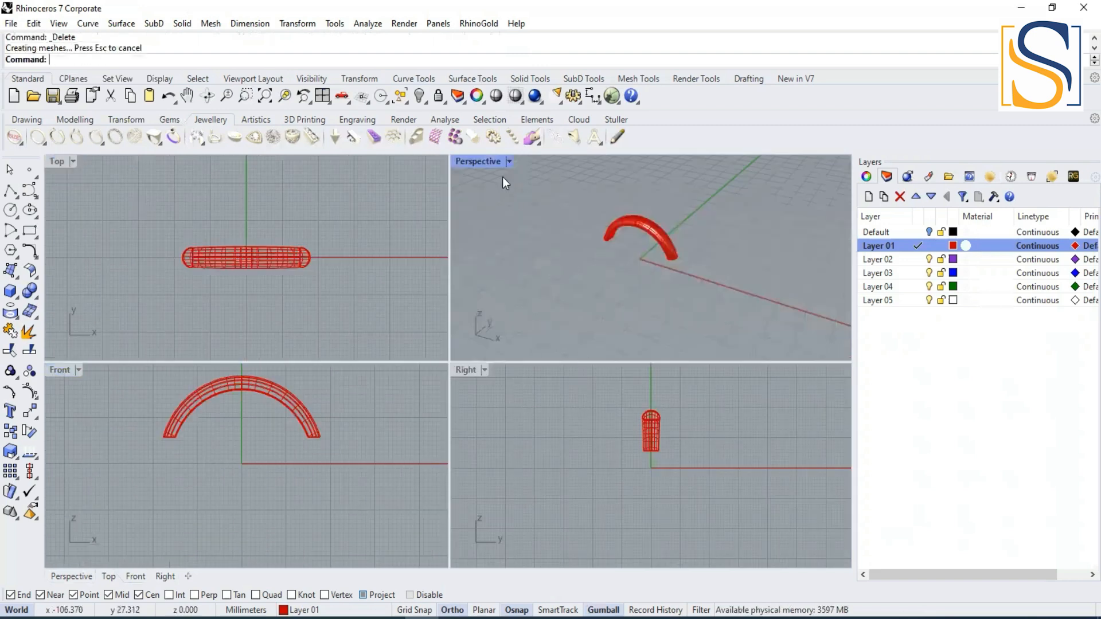
double_click(472, 160)
scroll(433, 344, up, 5)
shift+right_drag(444, 367, 499, 423)
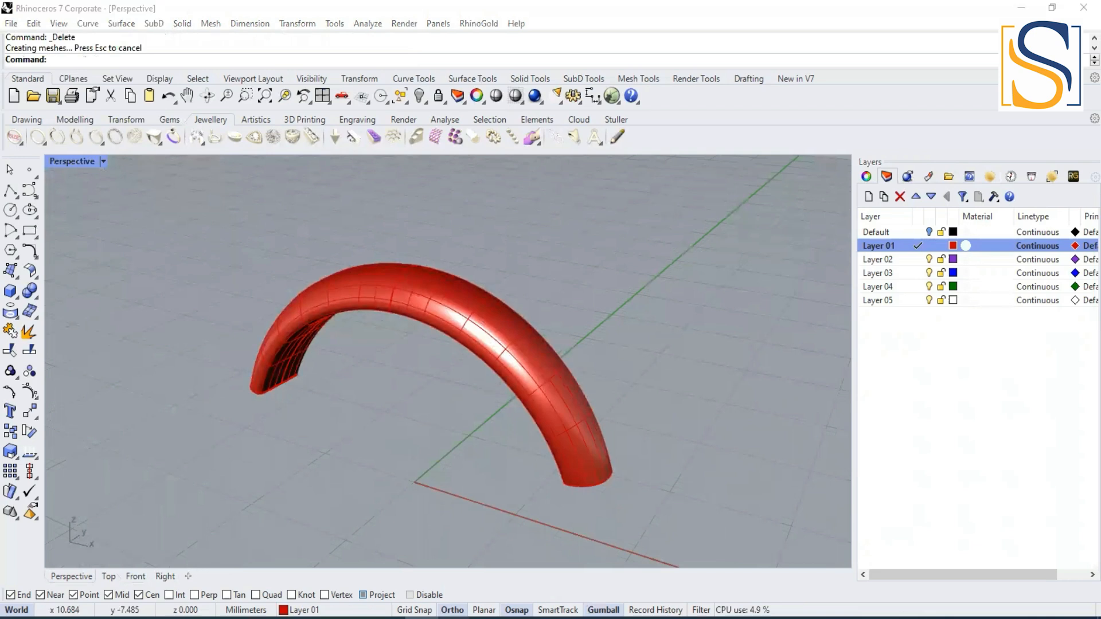
click(463, 576)
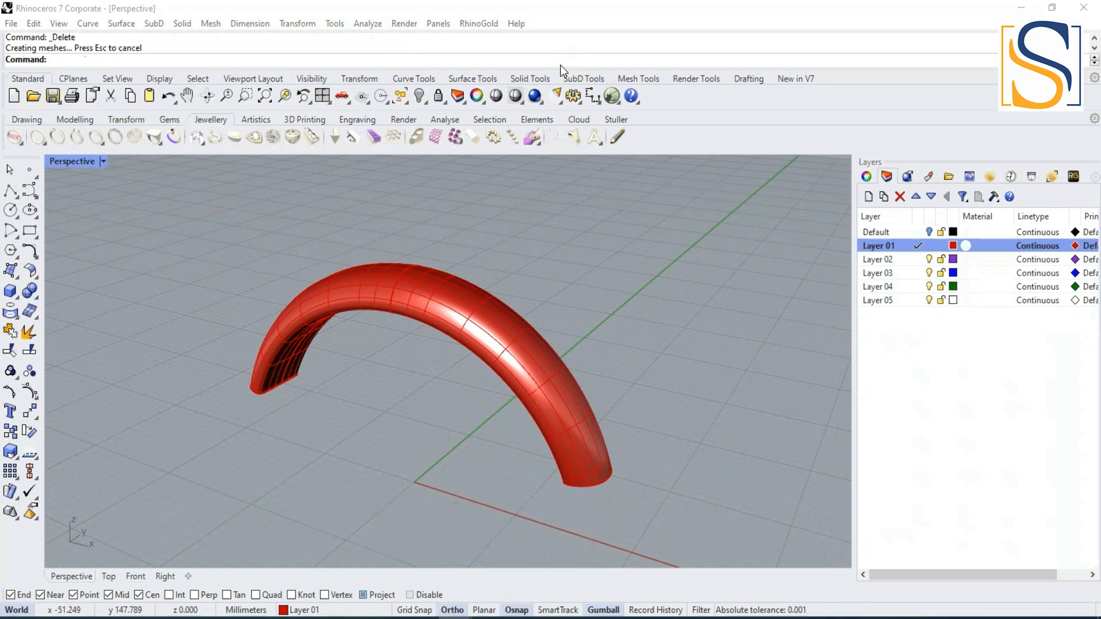
click(484, 313)
click(380, 289)
click(440, 305)
click(425, 304)
click(356, 292)
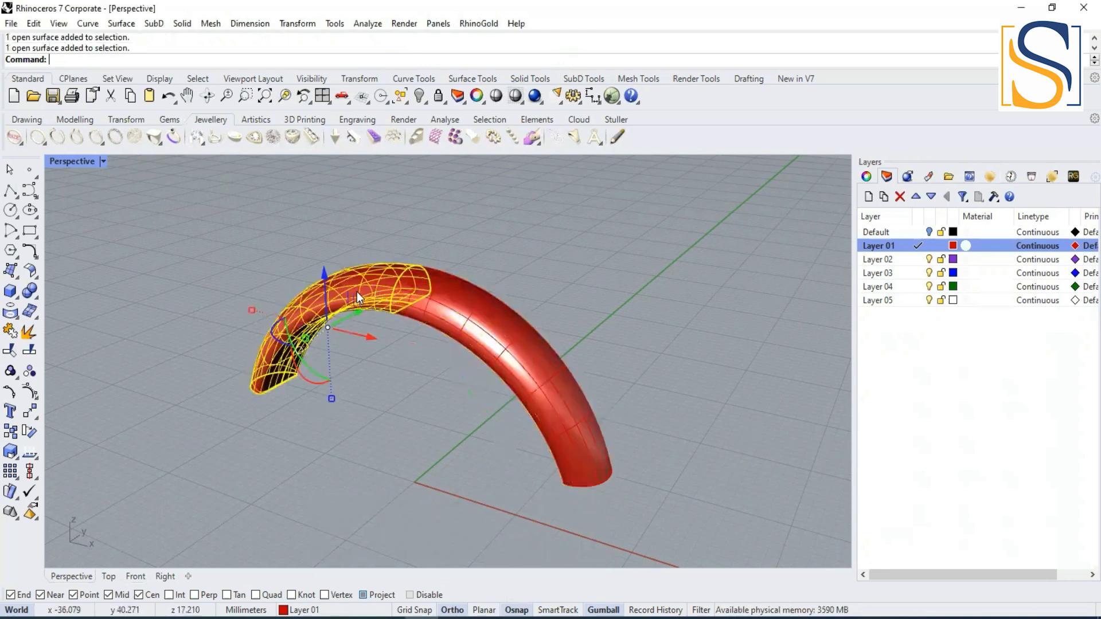
scroll(438, 335, up, 3)
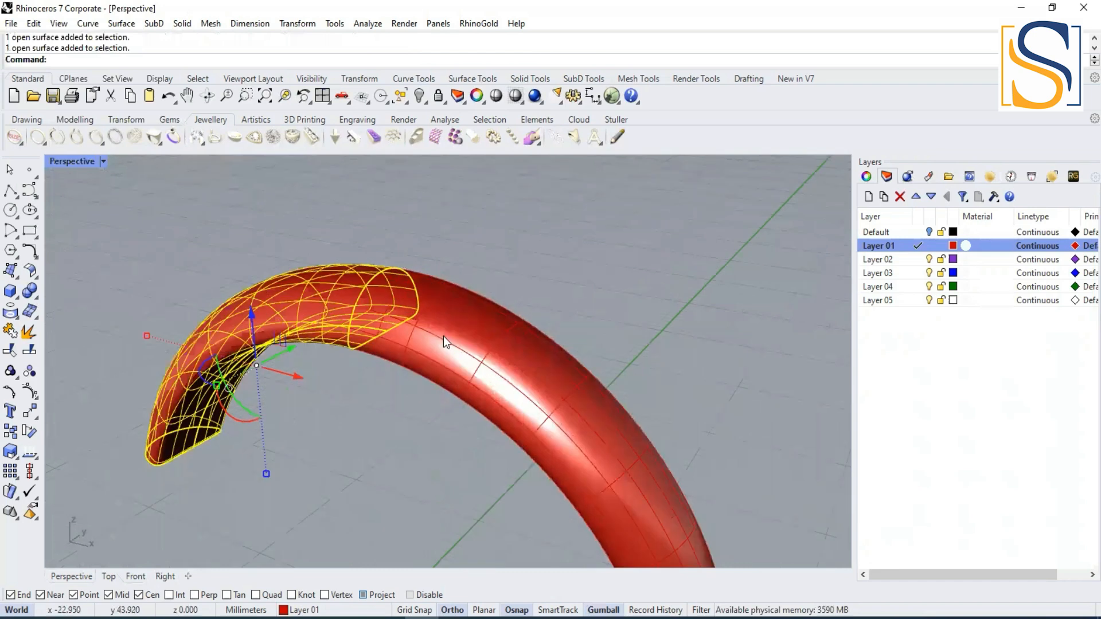
Join the two surface pieces of the arch into one polysurface
click(412, 417)
click(402, 309)
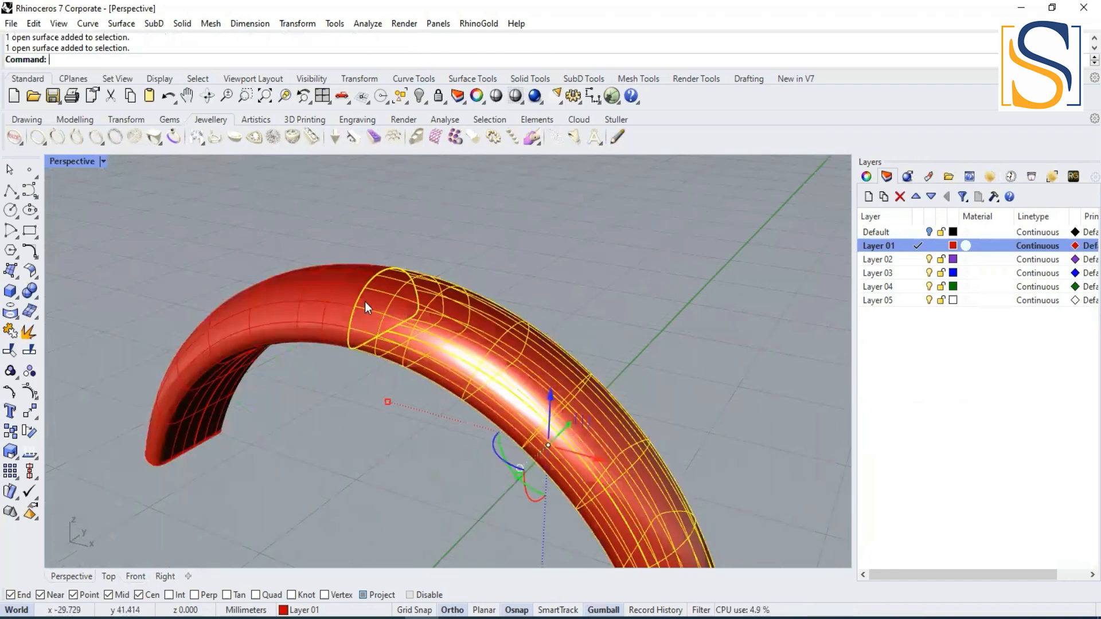
shift+click(352, 296)
text(join)
key(Return)
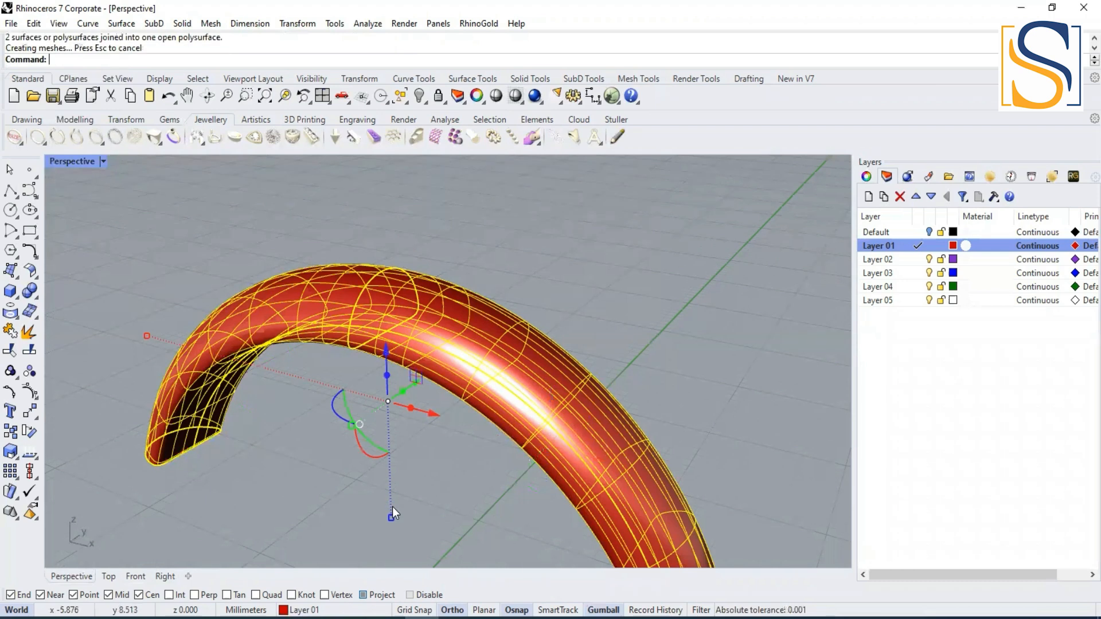
Examine the joined arch from several angles, checking its isocurves, centre seam and open ends
click(277, 496)
click(411, 323)
scroll(472, 481, down, 5)
right_drag(472, 482, 517, 452)
scroll(614, 461, up, 5)
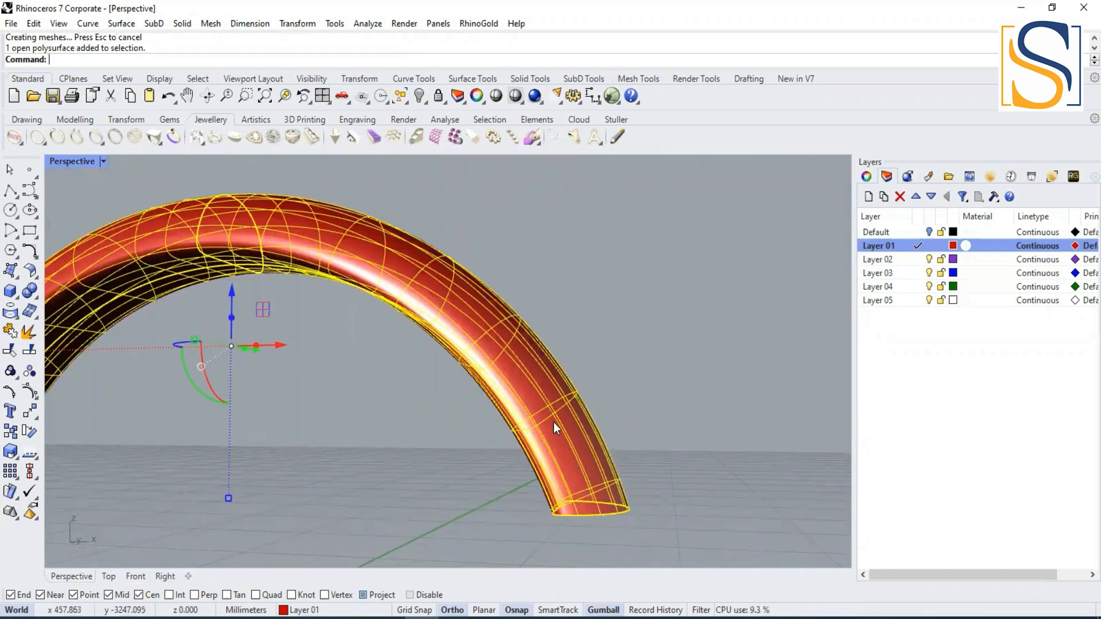
right_drag(351, 277, 323, 254)
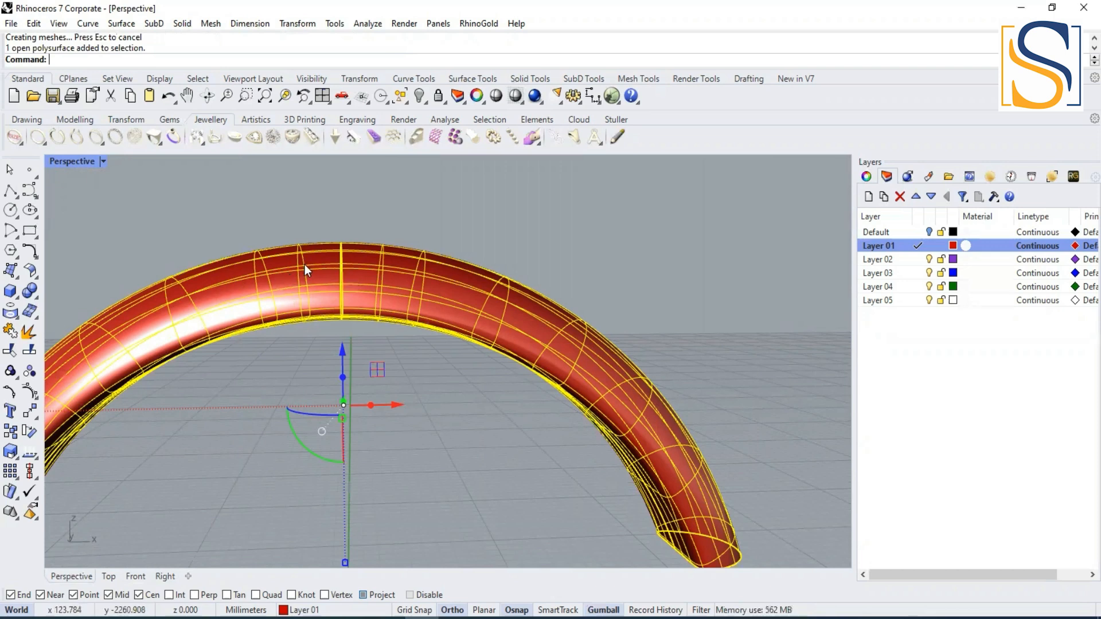
ctrl+right_drag(429, 350, 575, 446)
scroll(452, 438, up, 4)
click(341, 336)
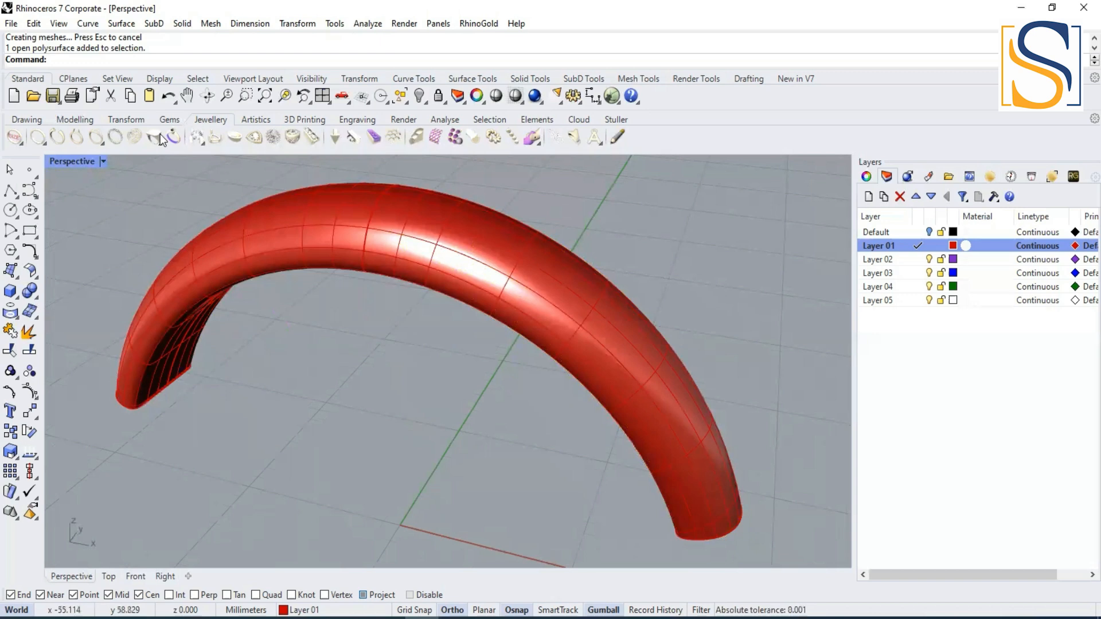
Extract the wireframe curves of the joined arch polysurface and delete the polysurface itself
click(88, 23)
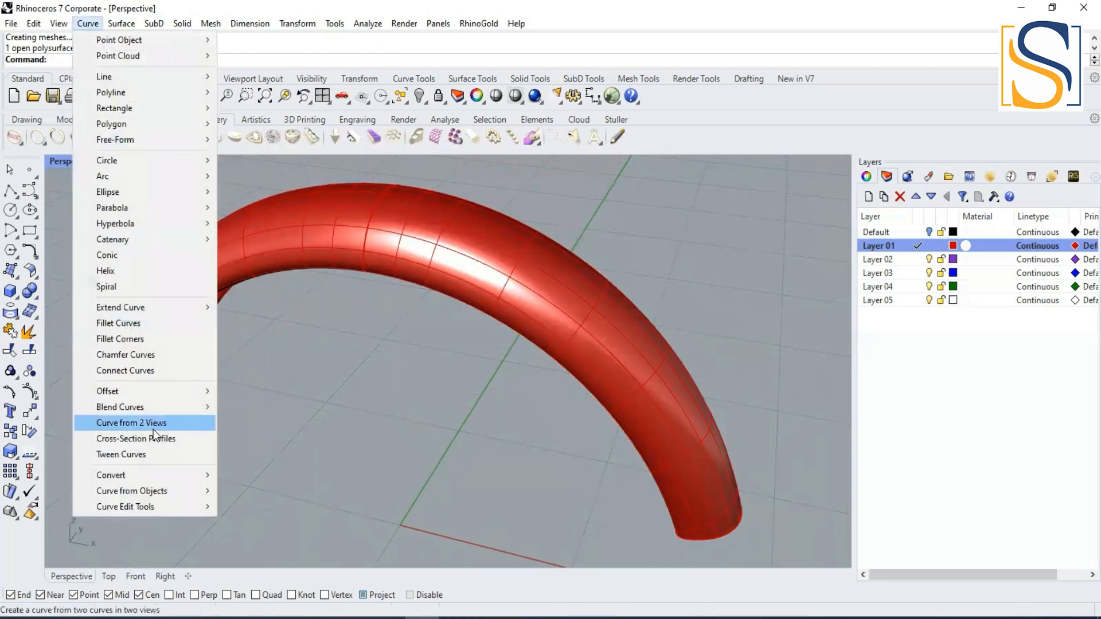
mouse_move(159, 493)
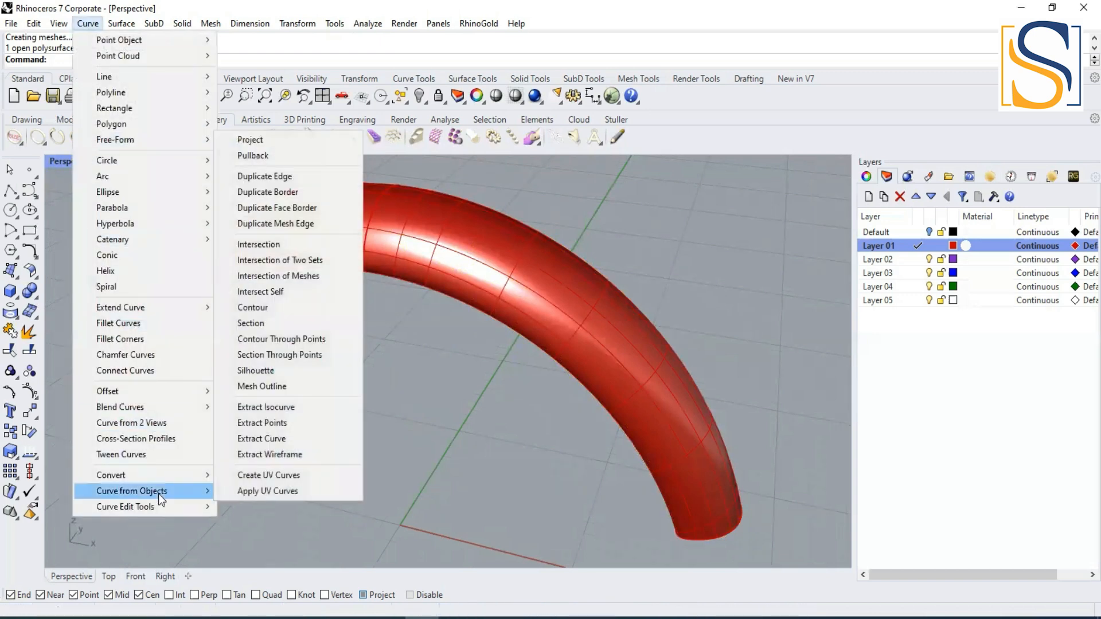
click(244, 456)
click(370, 224)
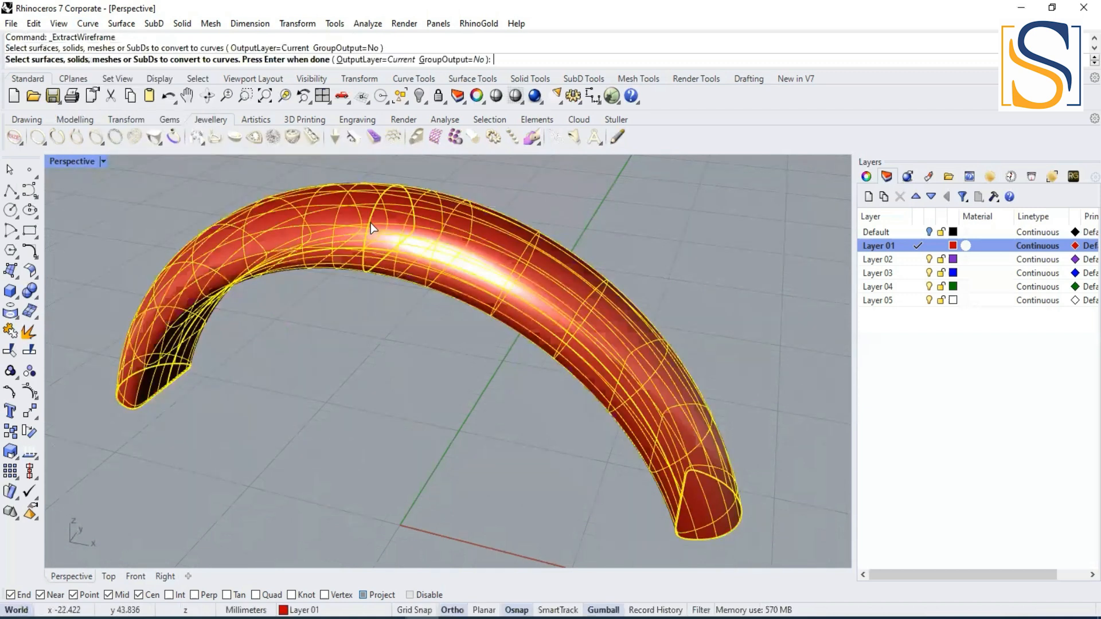
key(Return)
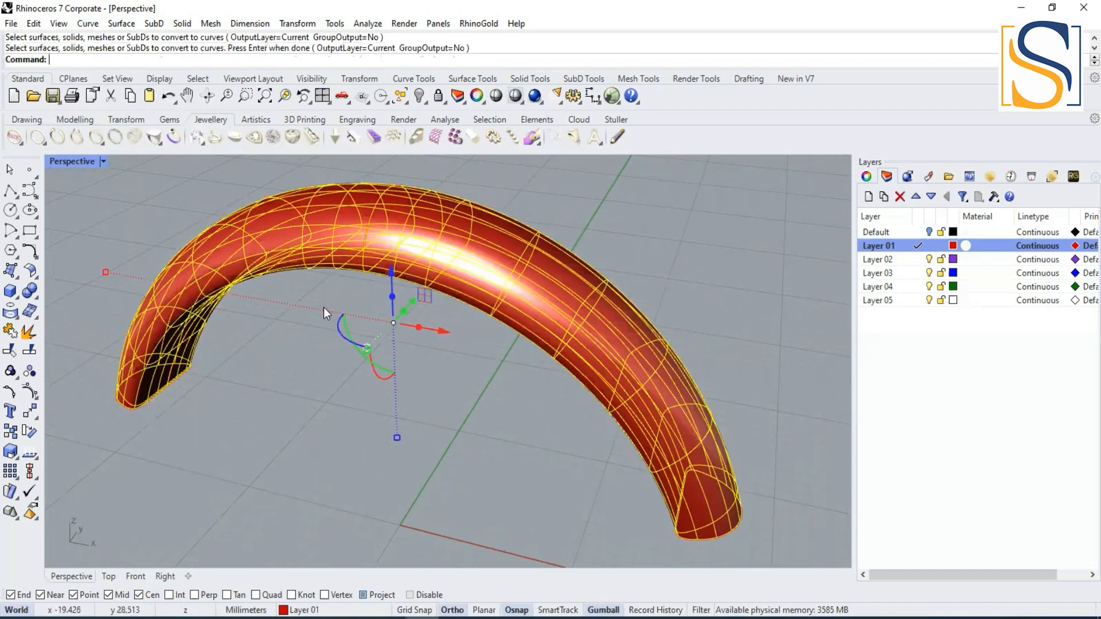
click(312, 329)
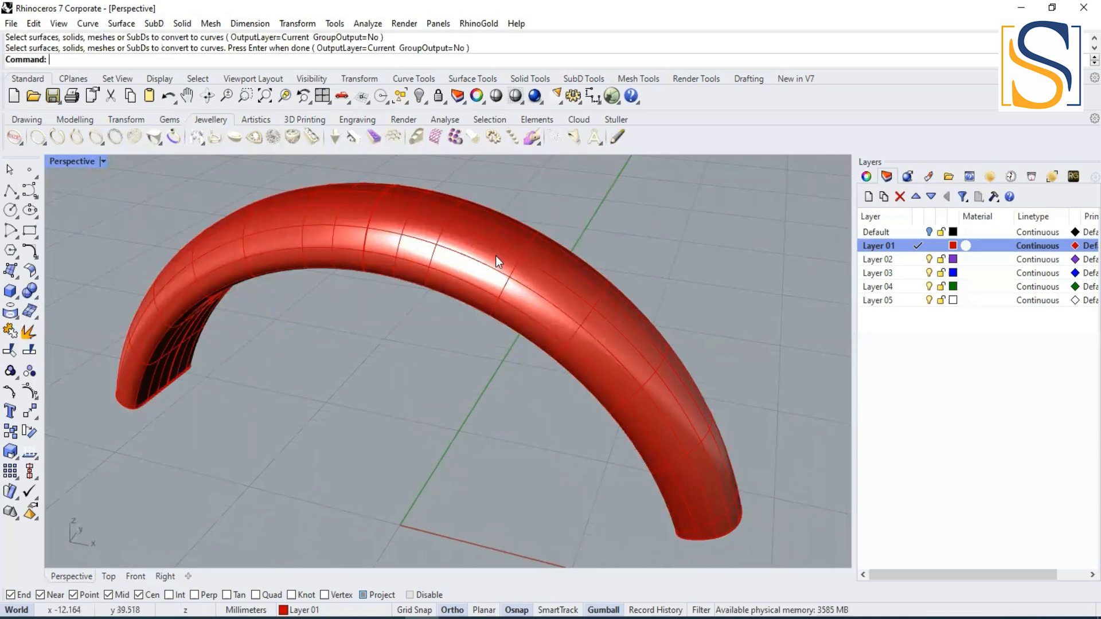
click(571, 302)
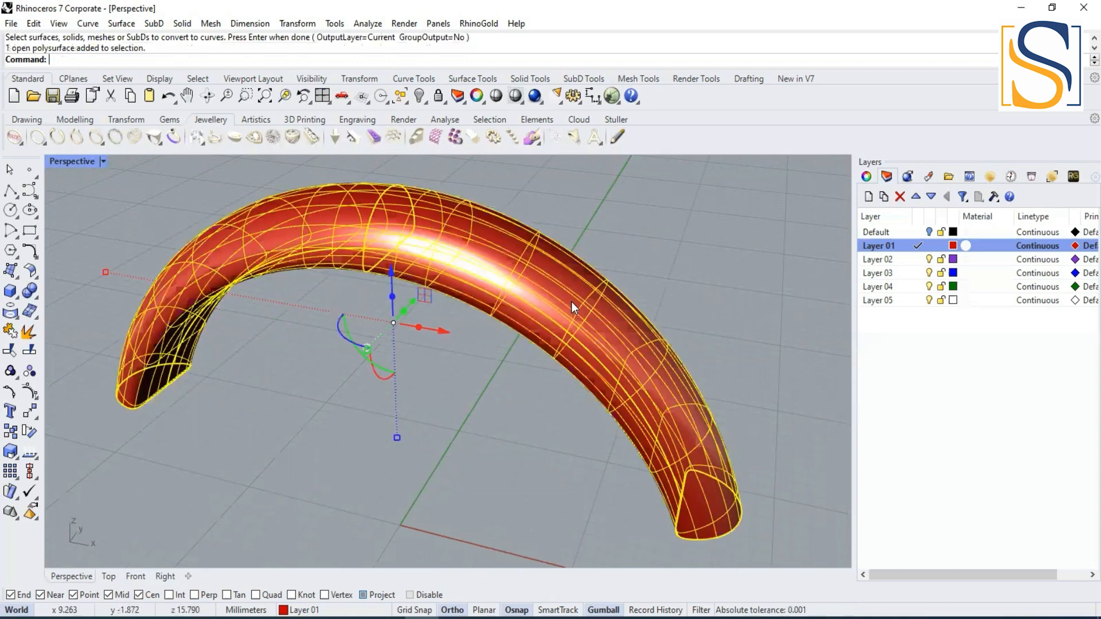
key(Delete)
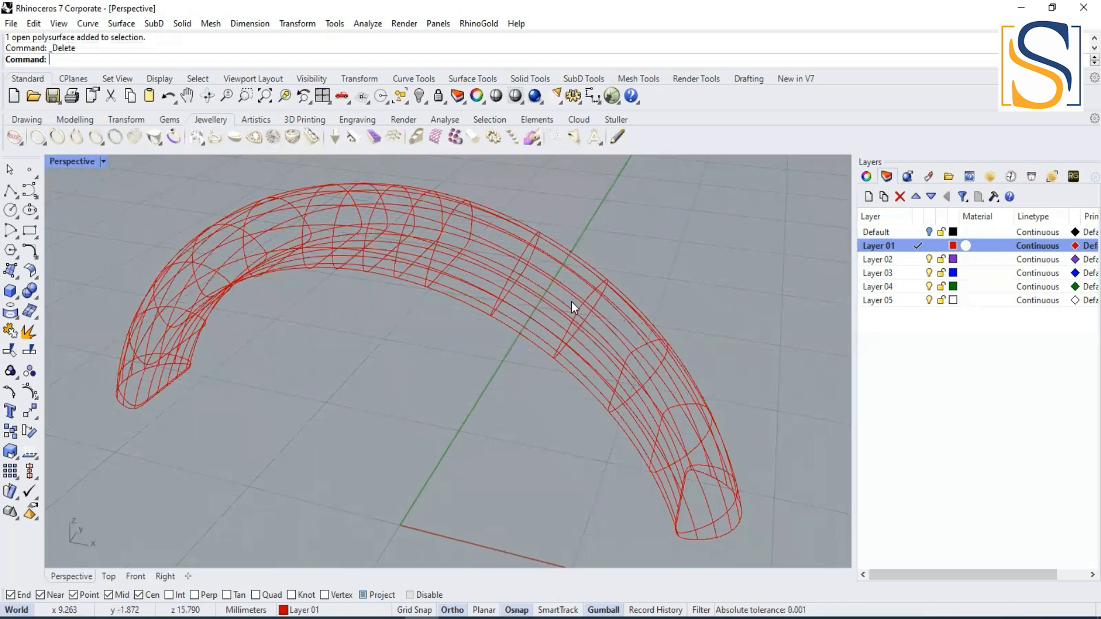
In the Front view, delete the two closed cross-section curves immediately on either side of the arch's centre section
right_drag(571, 302, 574, 373)
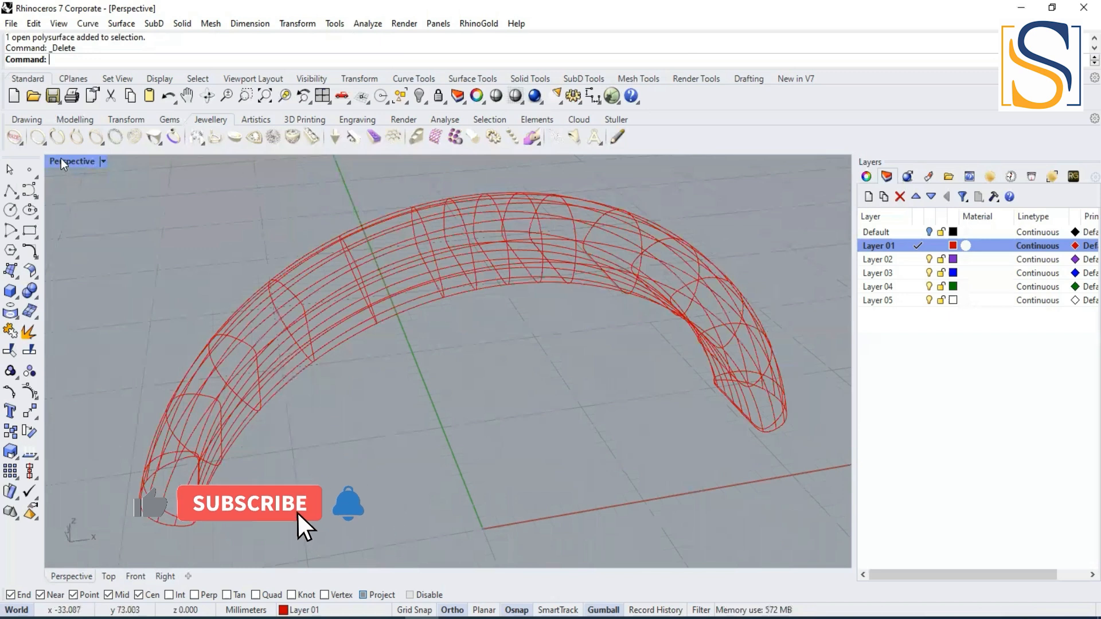
double_click(64, 162)
double_click(60, 368)
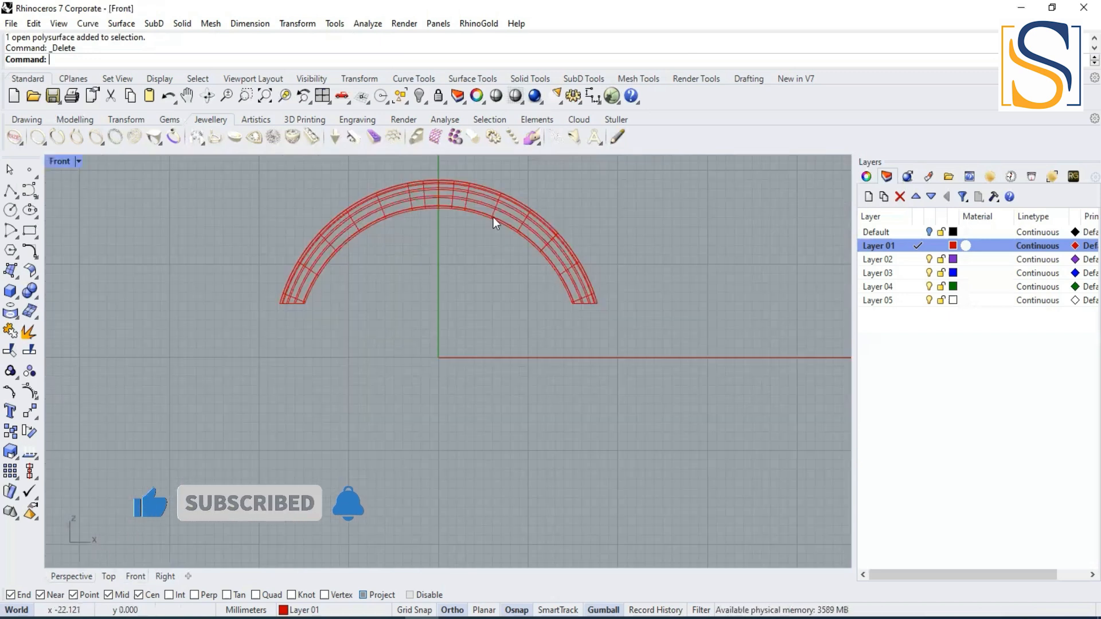
scroll(476, 209, up, 6)
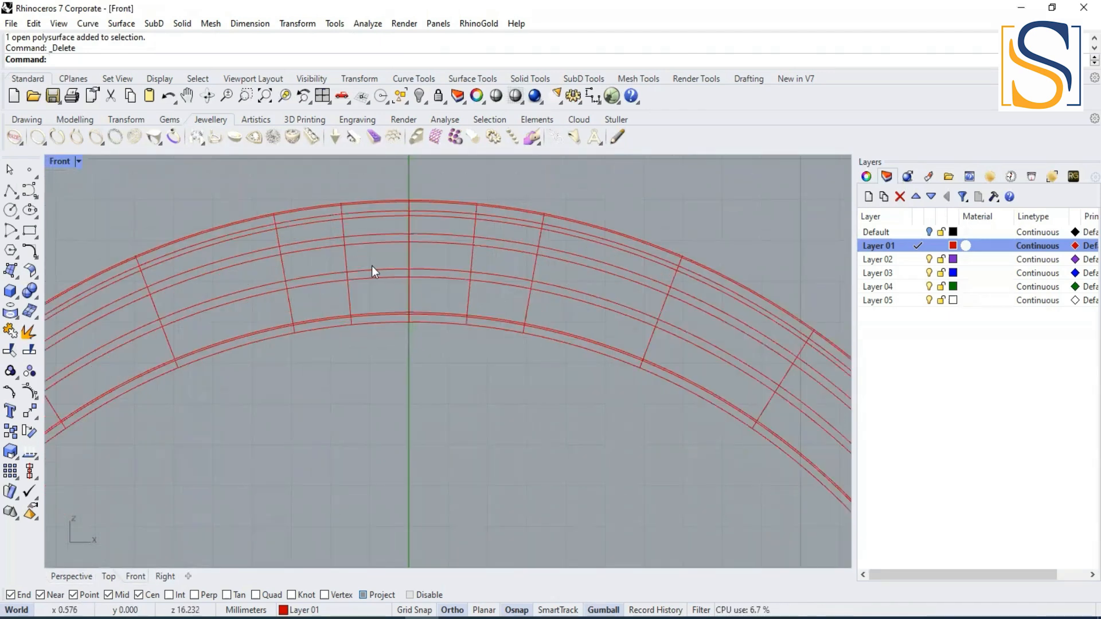
click(346, 253)
key(Delete)
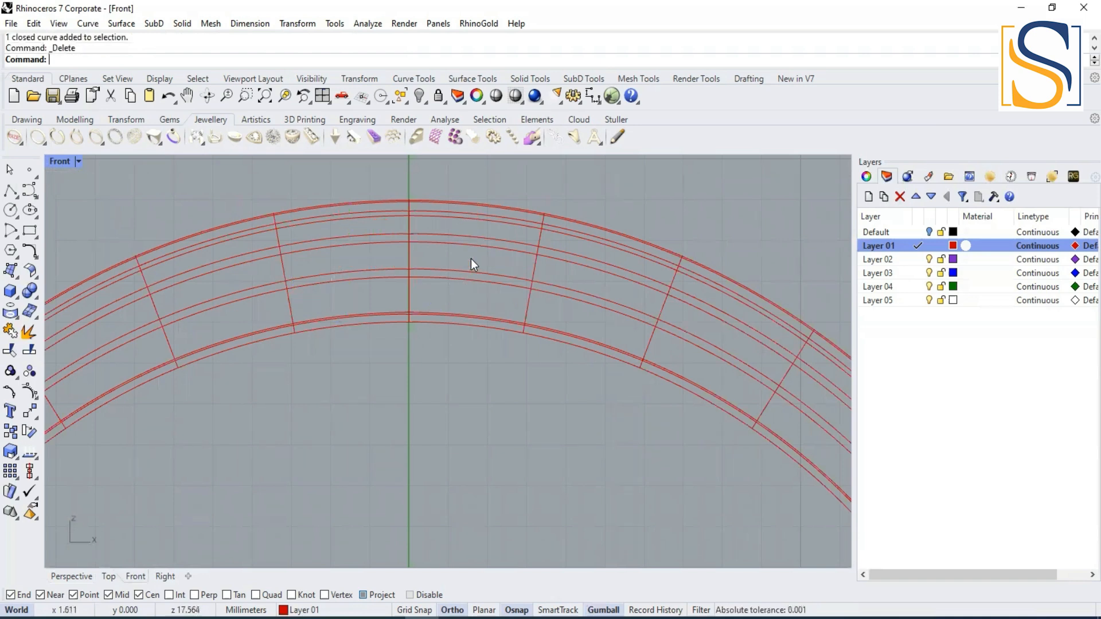
scroll(446, 412, down, 3)
scroll(446, 412, down, 4)
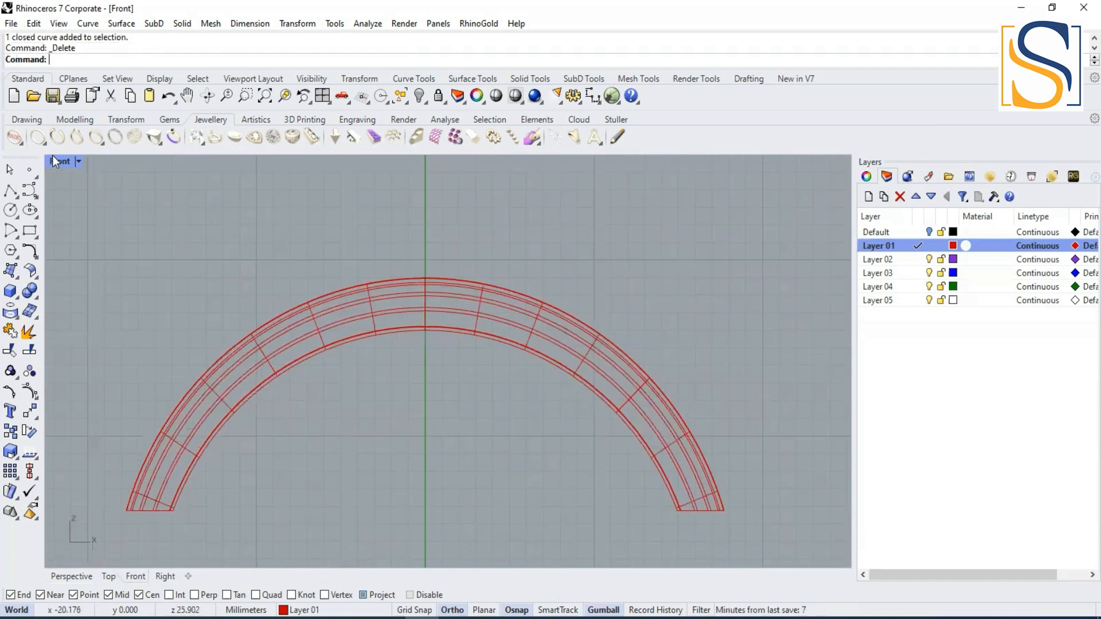
Examine the spacing and shape of the arch's wireframe curves in the Right and Top views
double_click(53, 160)
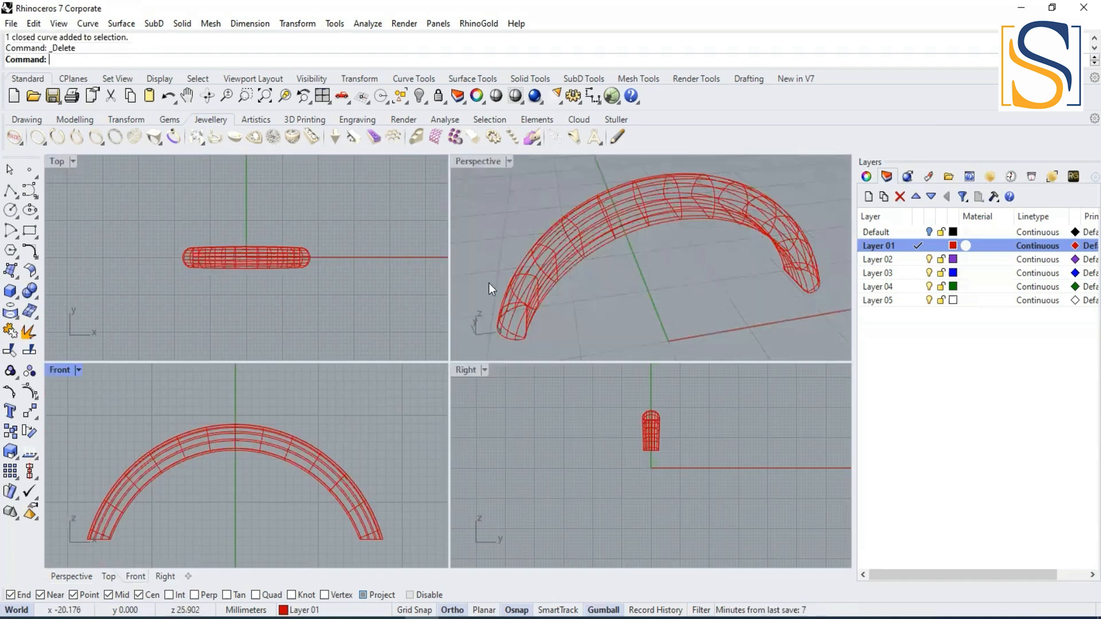
double_click(468, 369)
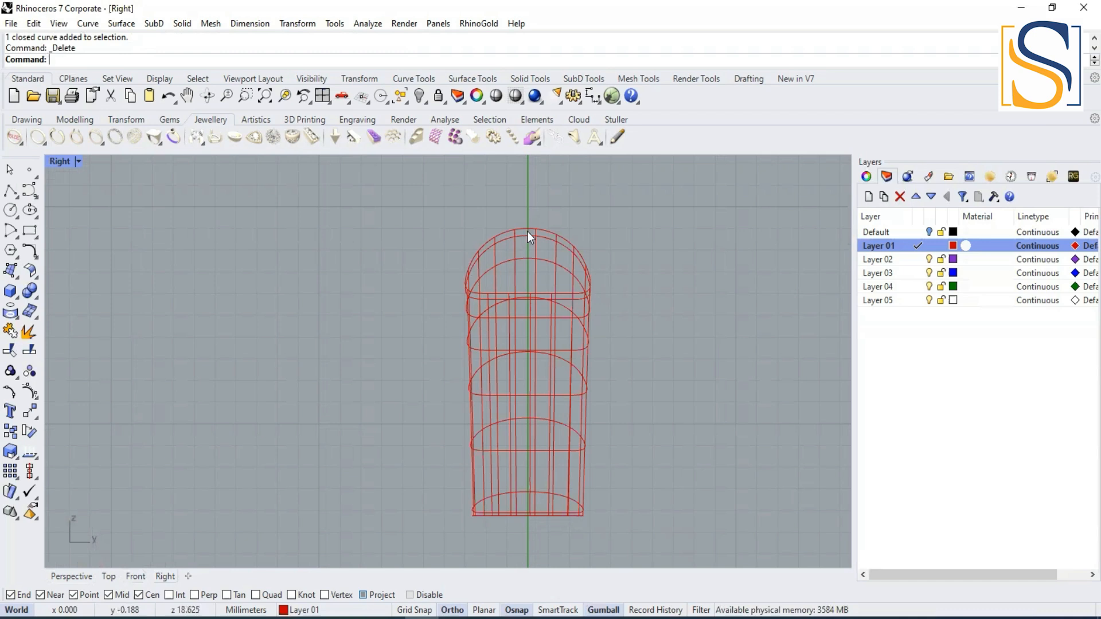
double_click(73, 160)
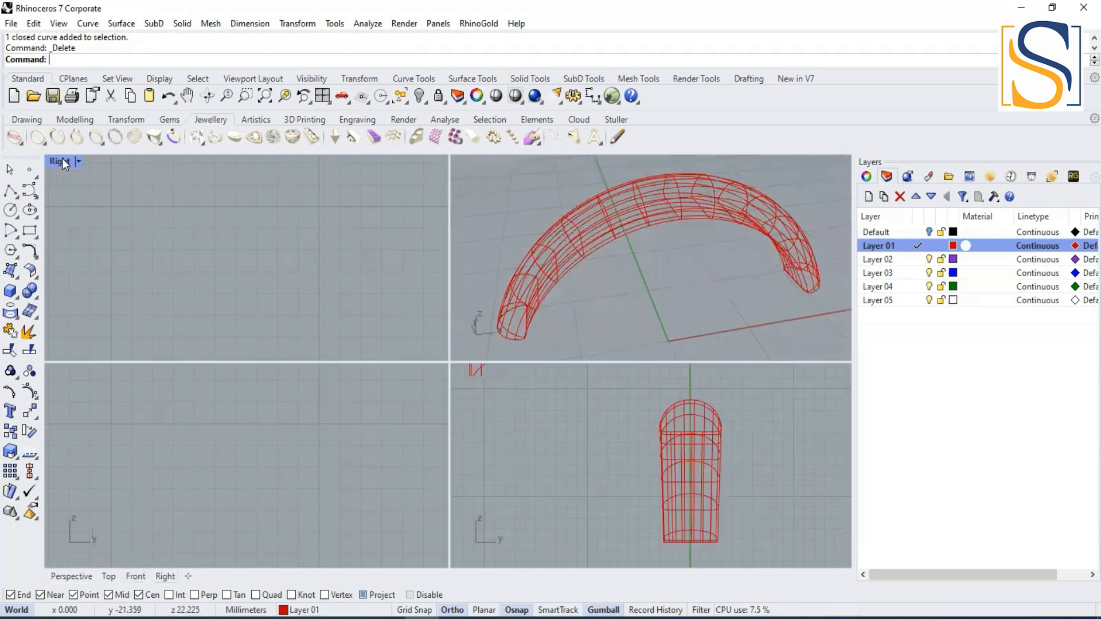
click(222, 274)
double_click(56, 161)
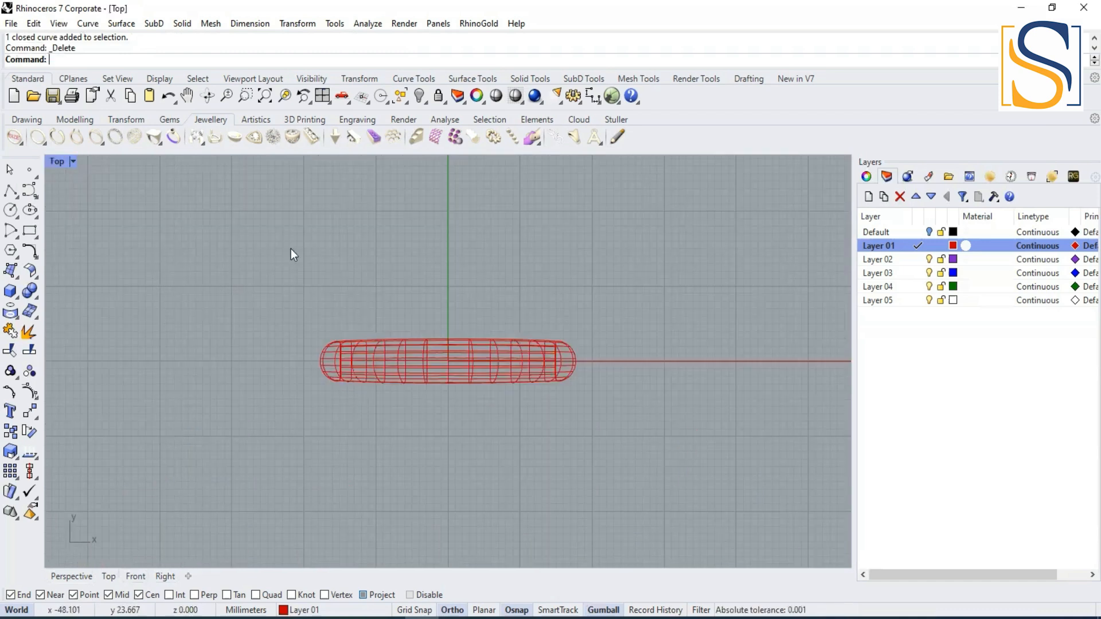
scroll(447, 346, up, 5)
scroll(447, 346, up, 1)
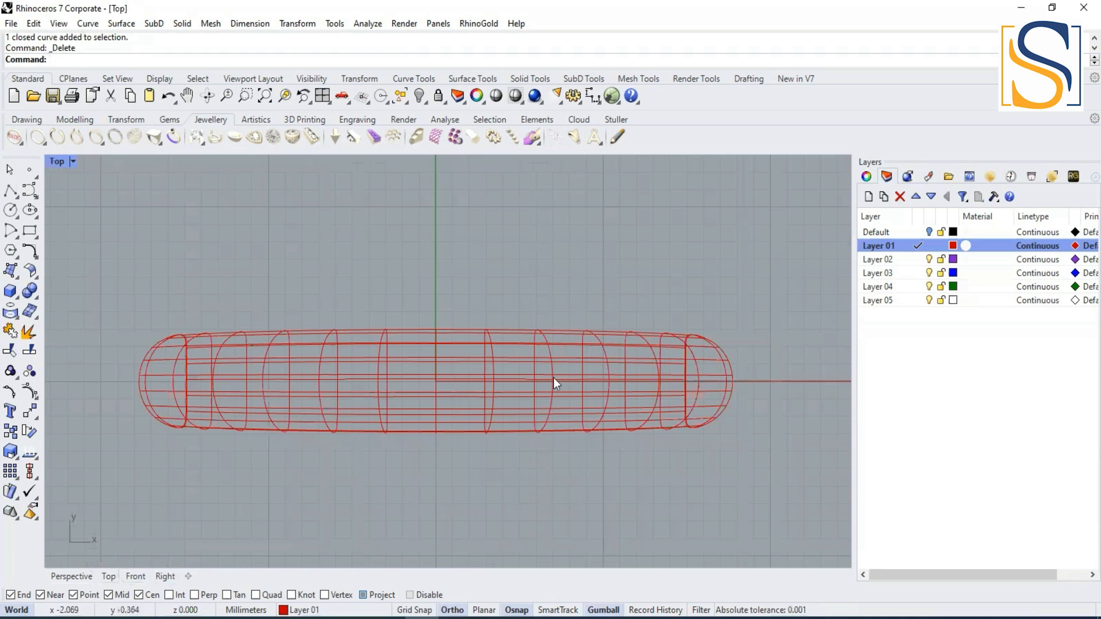
double_click(58, 164)
click(617, 448)
double_click(462, 370)
scroll(542, 247, up, 5)
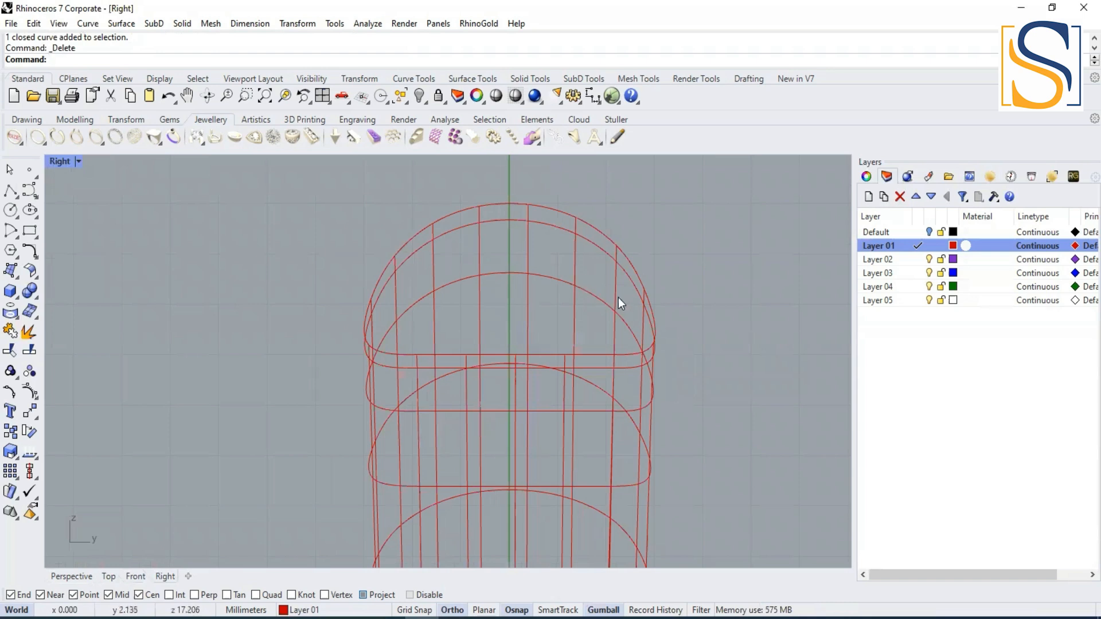
scroll(585, 386, down, 3)
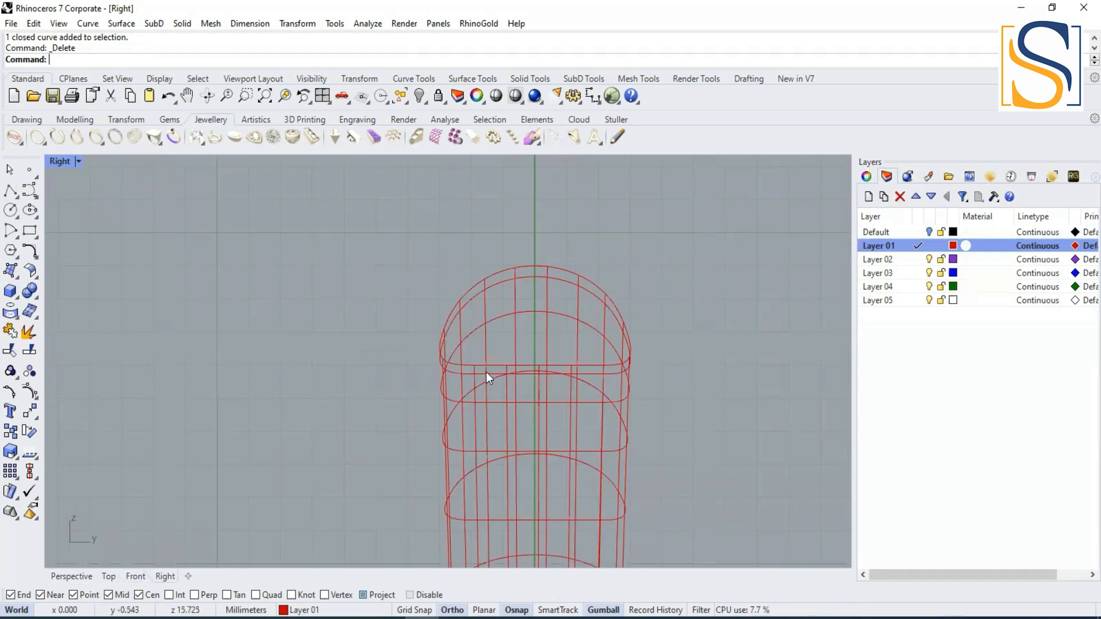
double_click(55, 163)
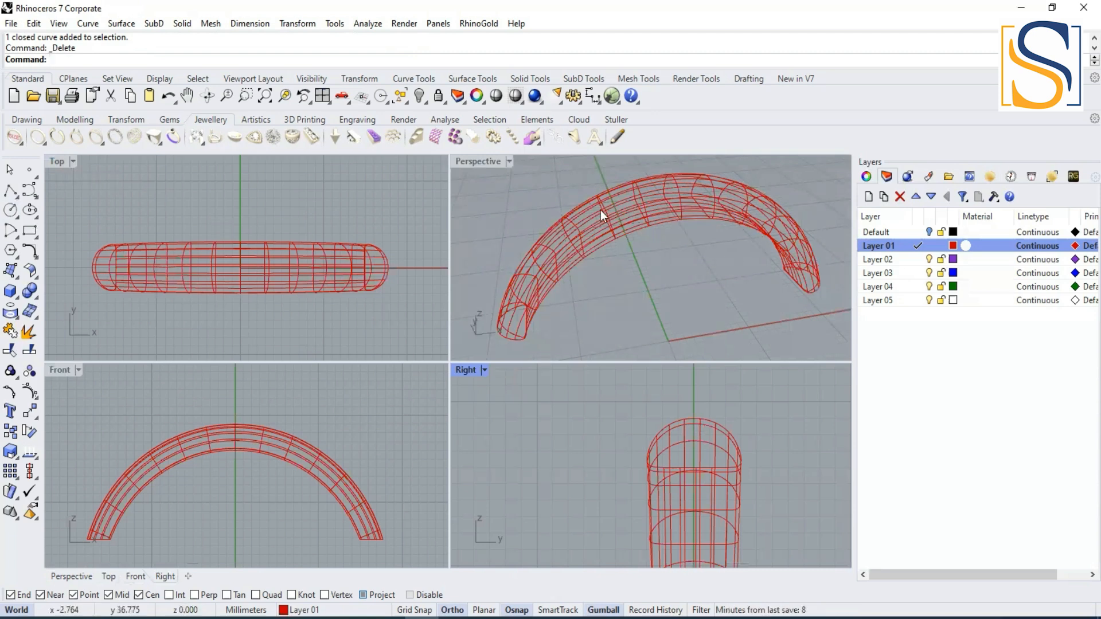
Pipe all the arch's wireframe curves with a radius of 0.3 mm and flat caps
double_click(460, 164)
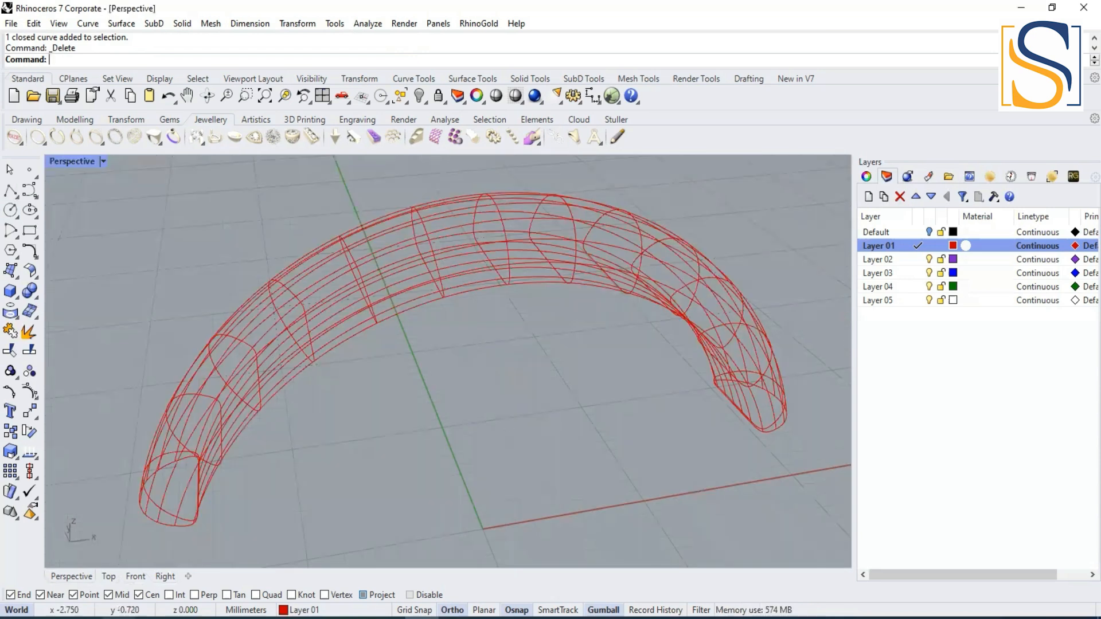
scroll(401, 411, down, 4)
drag(199, 255, 683, 517)
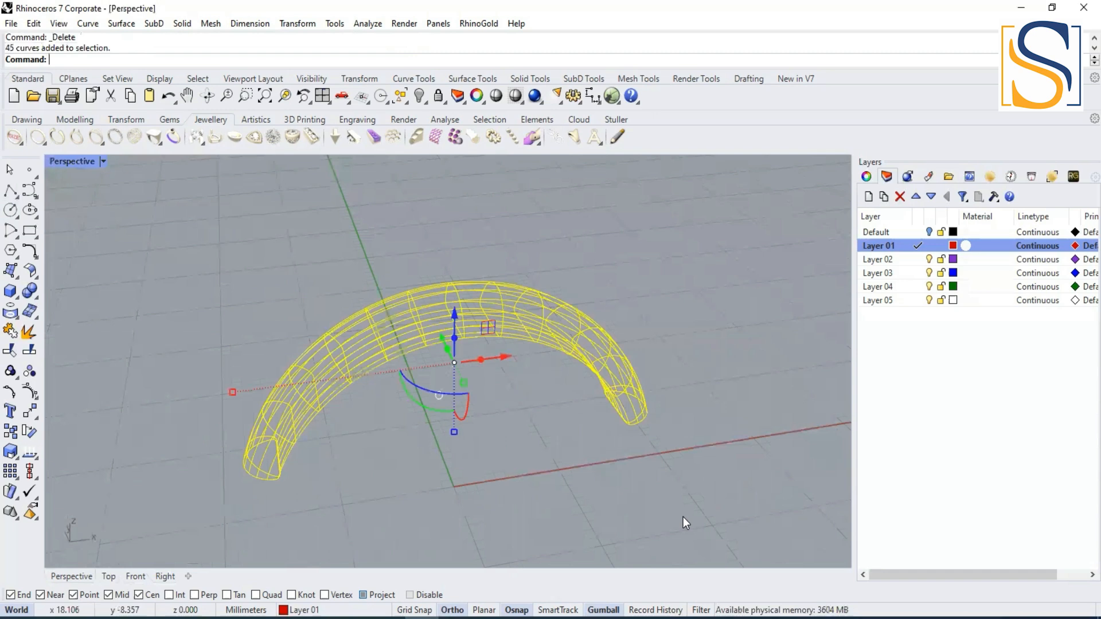
scroll(683, 518, up, 2)
key(ctrl+s)
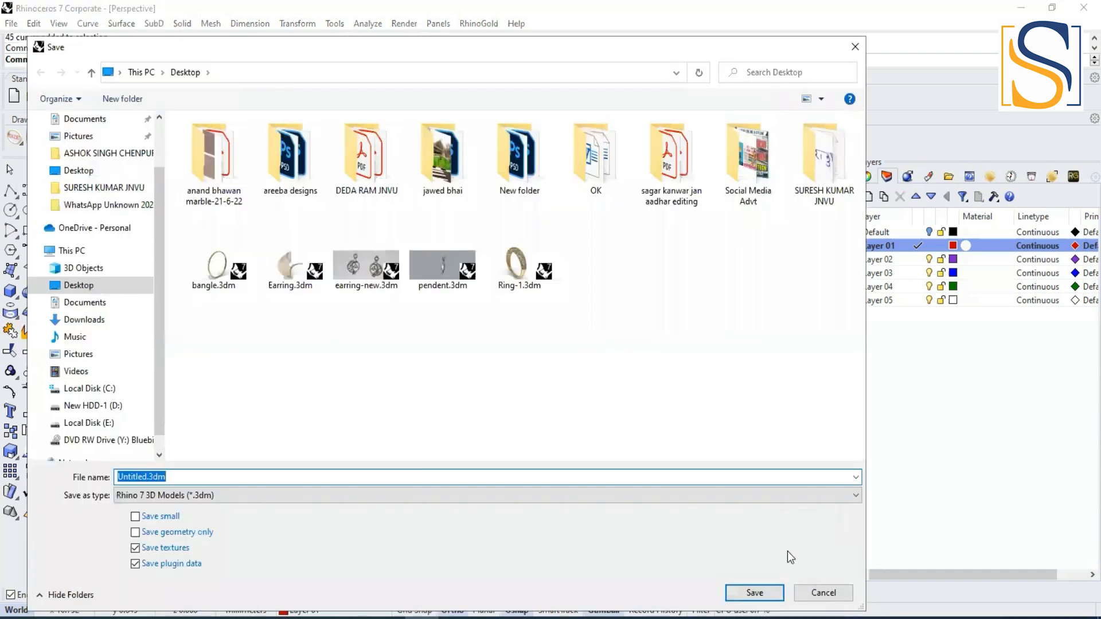
click(799, 591)
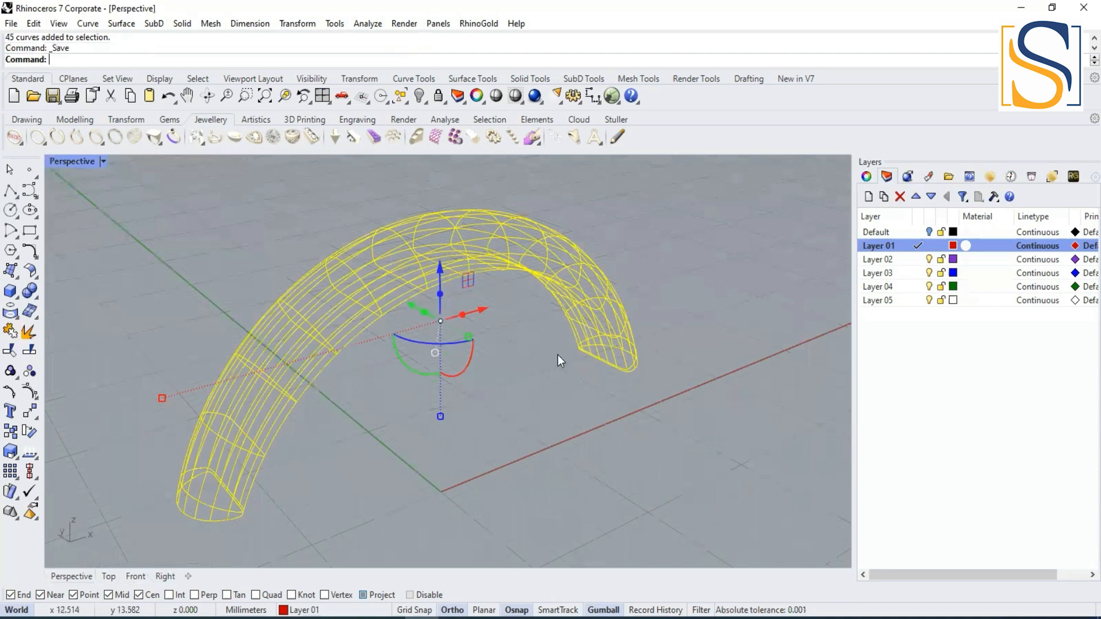
text(Pipe)
key(Return)
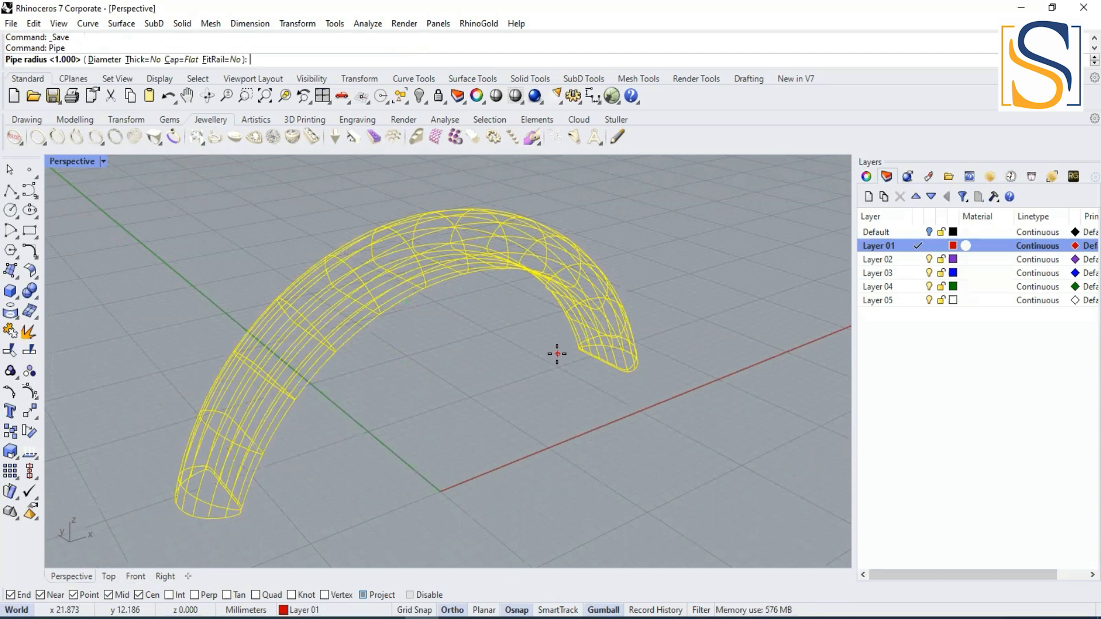
text(0.3)
key(Return)
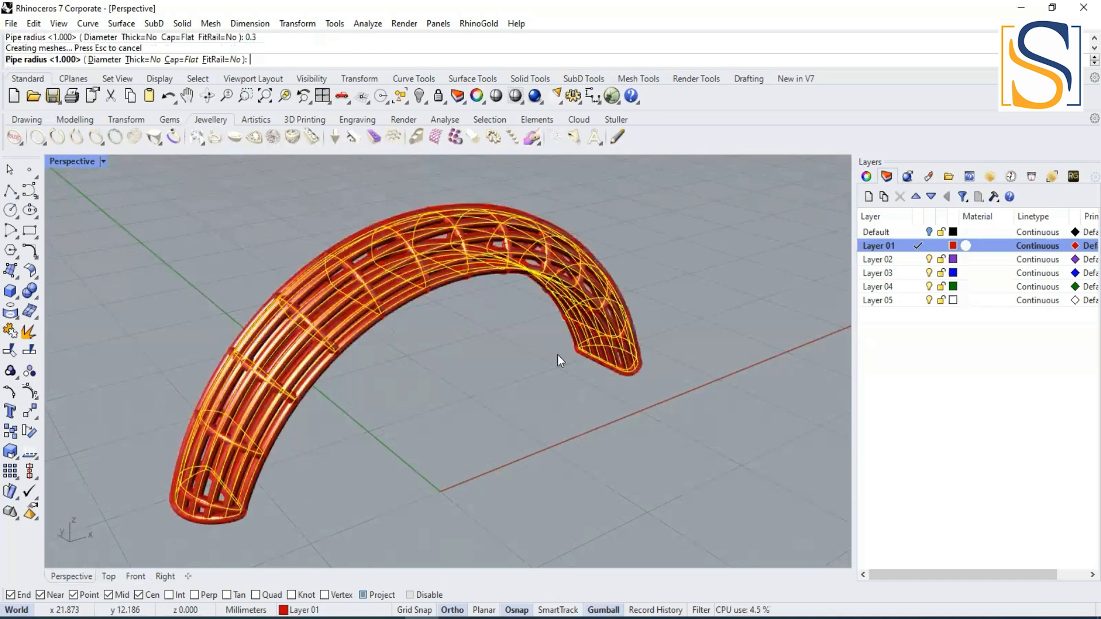
right_drag(514, 332, 359, 255)
scroll(359, 252, up, 8)
key(Escape)
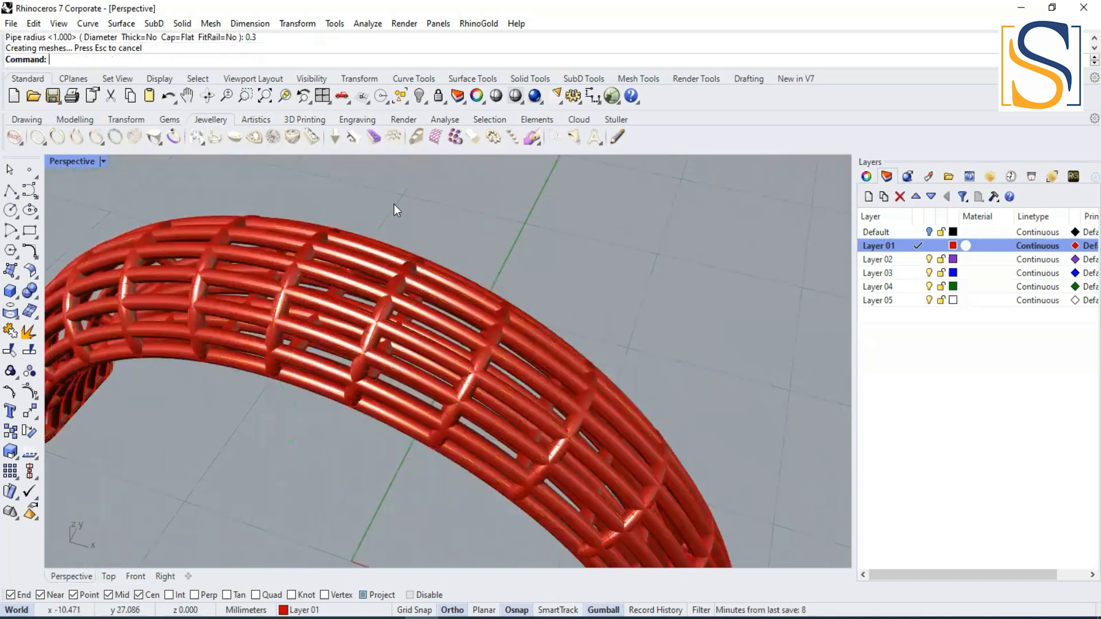
Select all open curves inside the pipe lattice with SelOpenCrv and delete them
right_drag(408, 301, 544, 380)
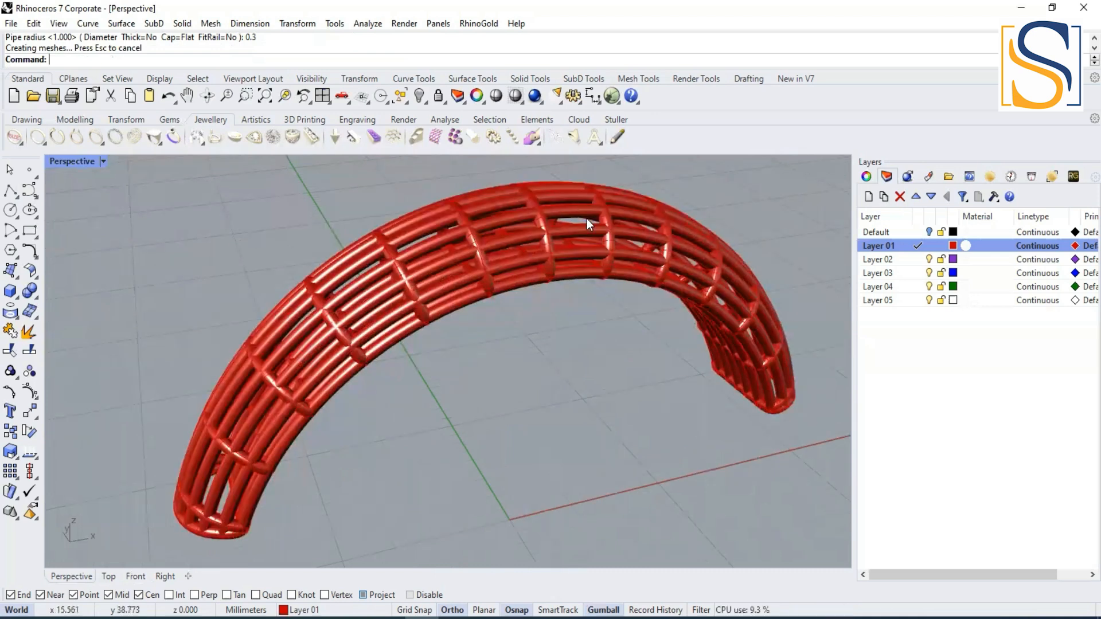
right_drag(583, 367, 436, 340)
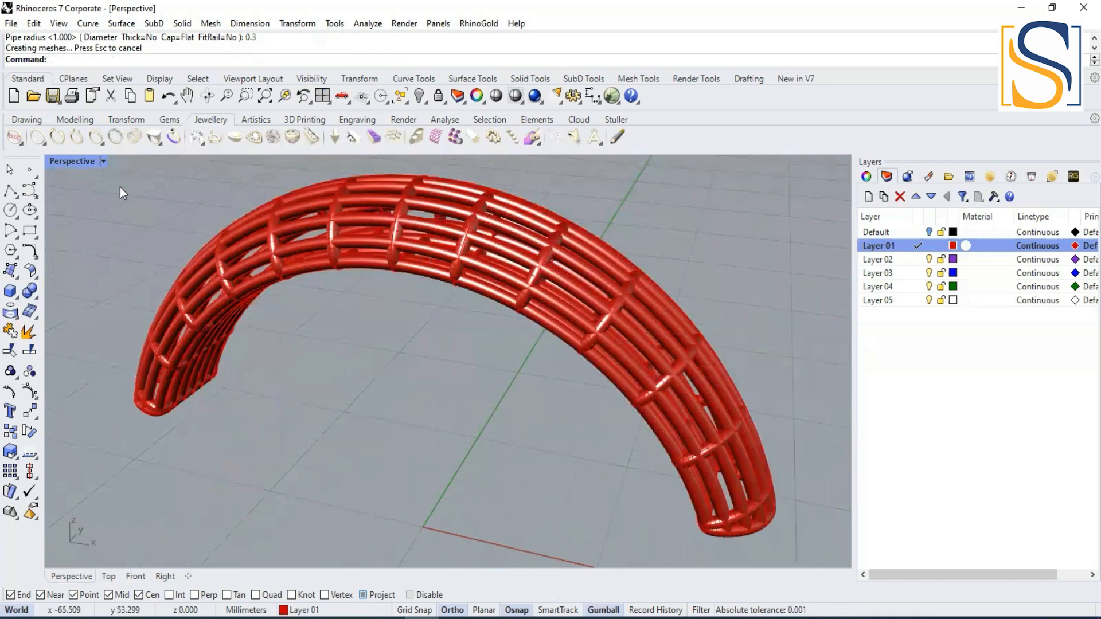
text(Sel)
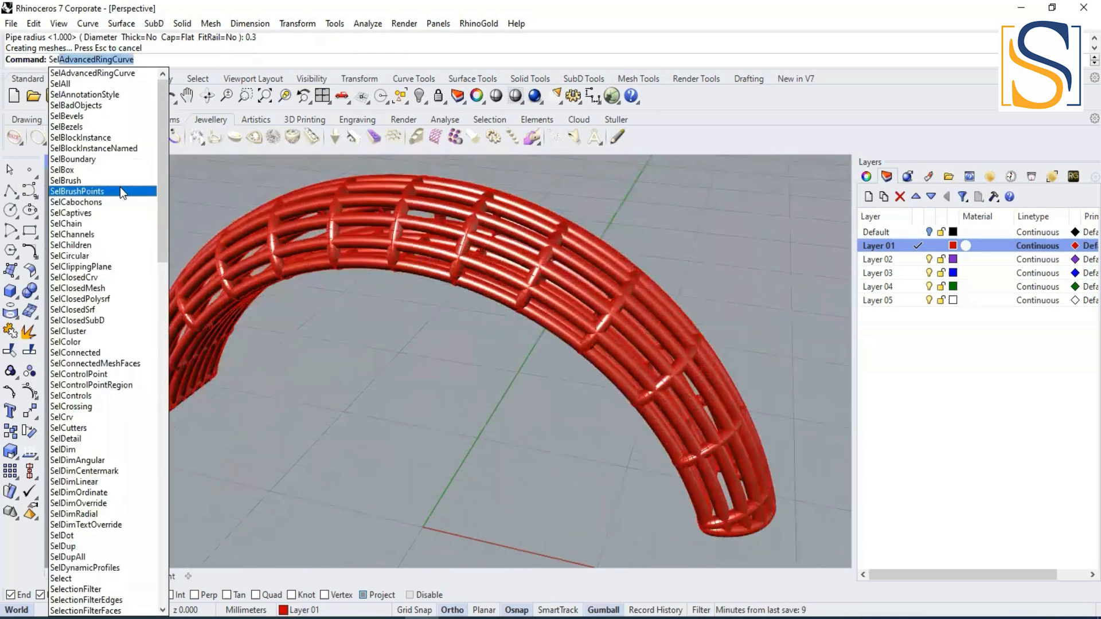
text(ect)
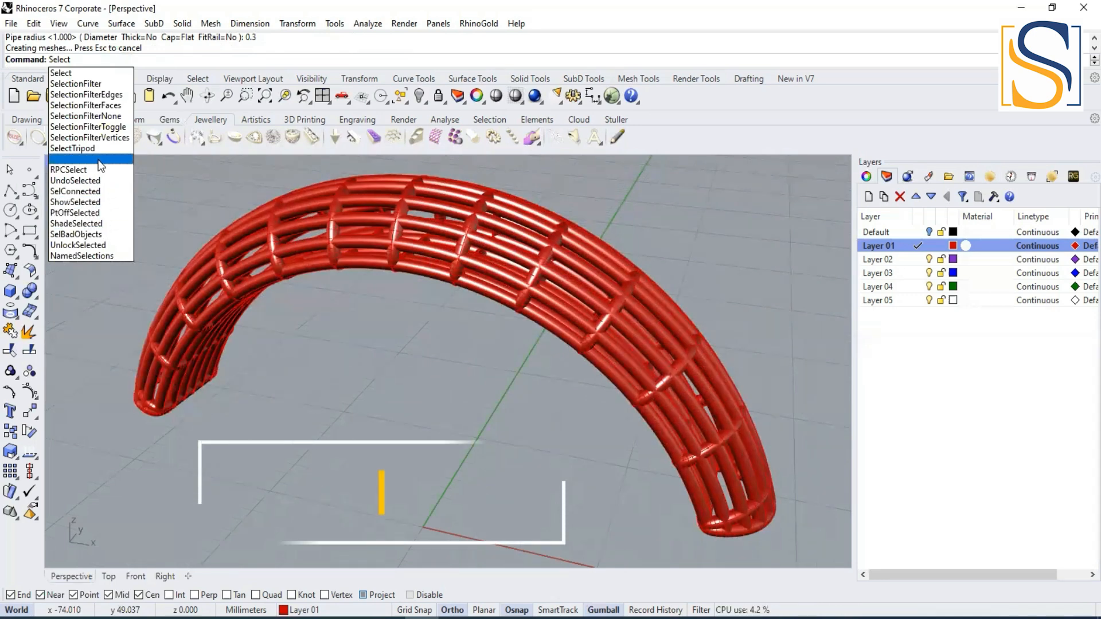
text(CR)
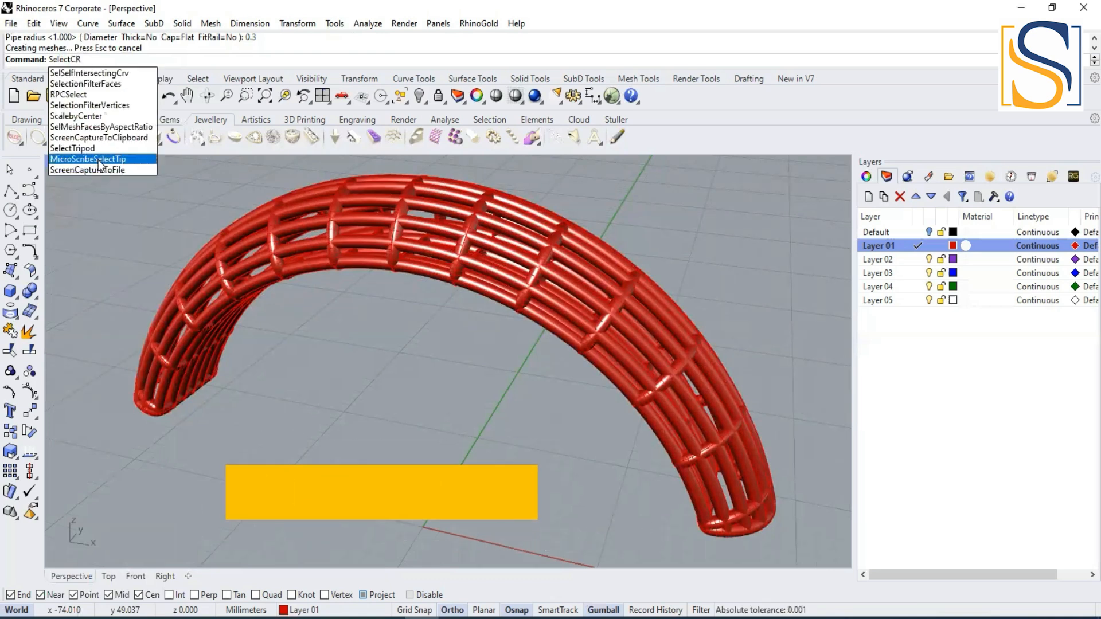
key(BackSpace)
text(urv)
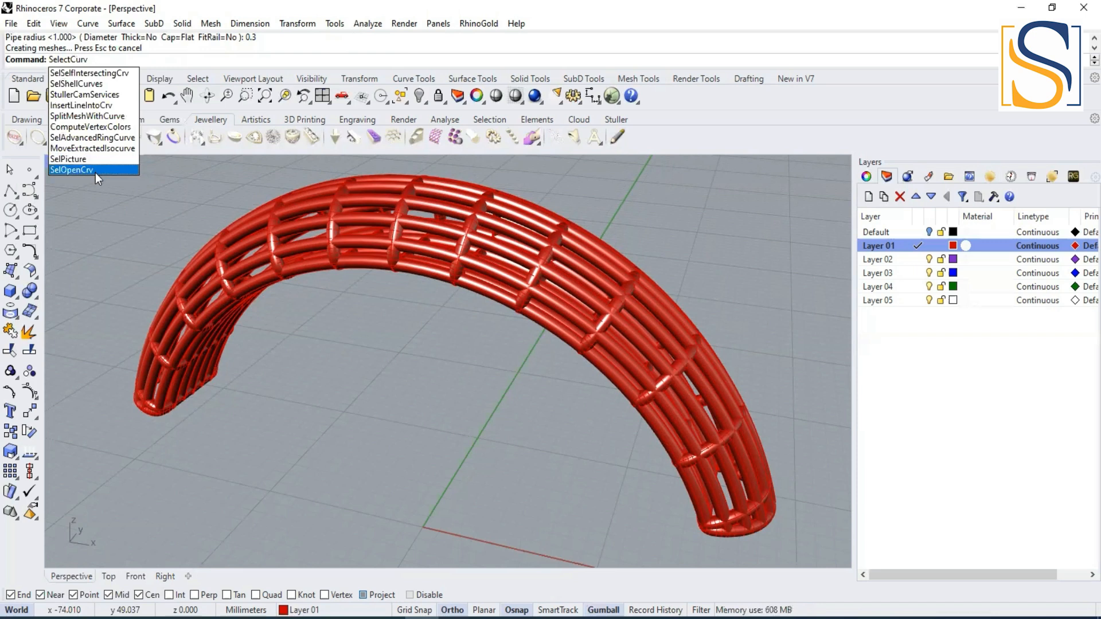
click(95, 170)
right_drag(300, 311, 464, 345)
key(Delete)
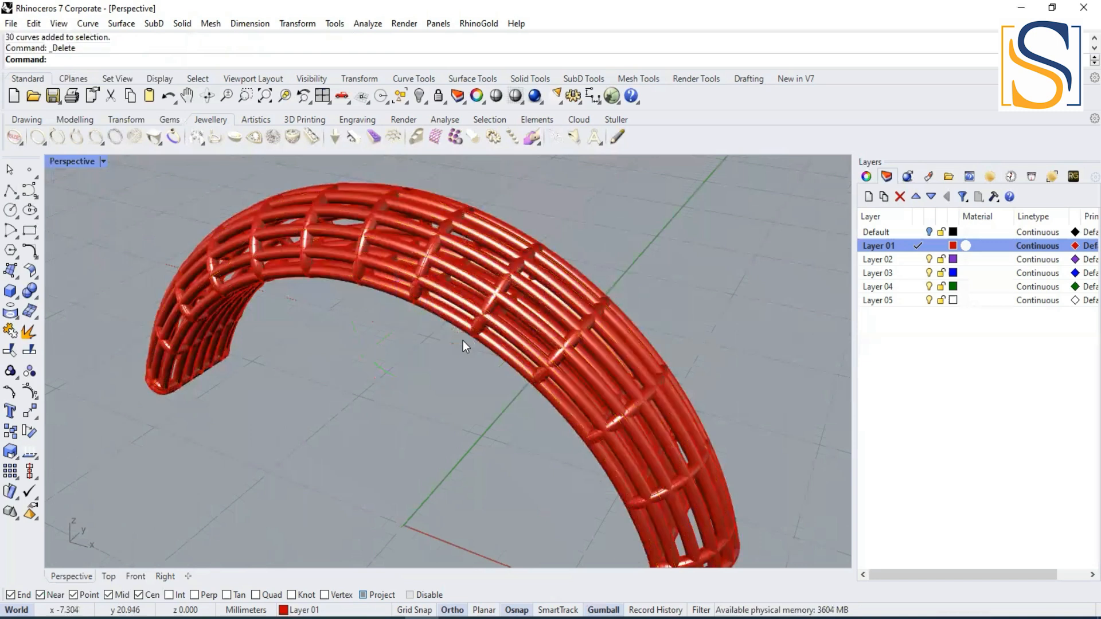
Look through the Select command suggestions for one that selects closed curves
text(Sel)
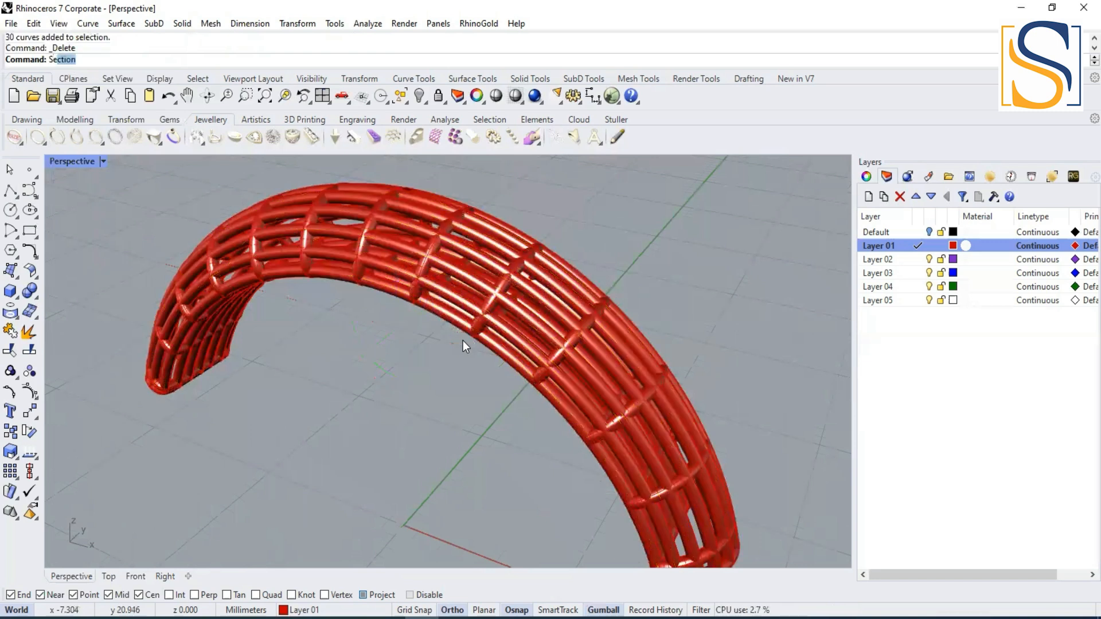
text(ect)
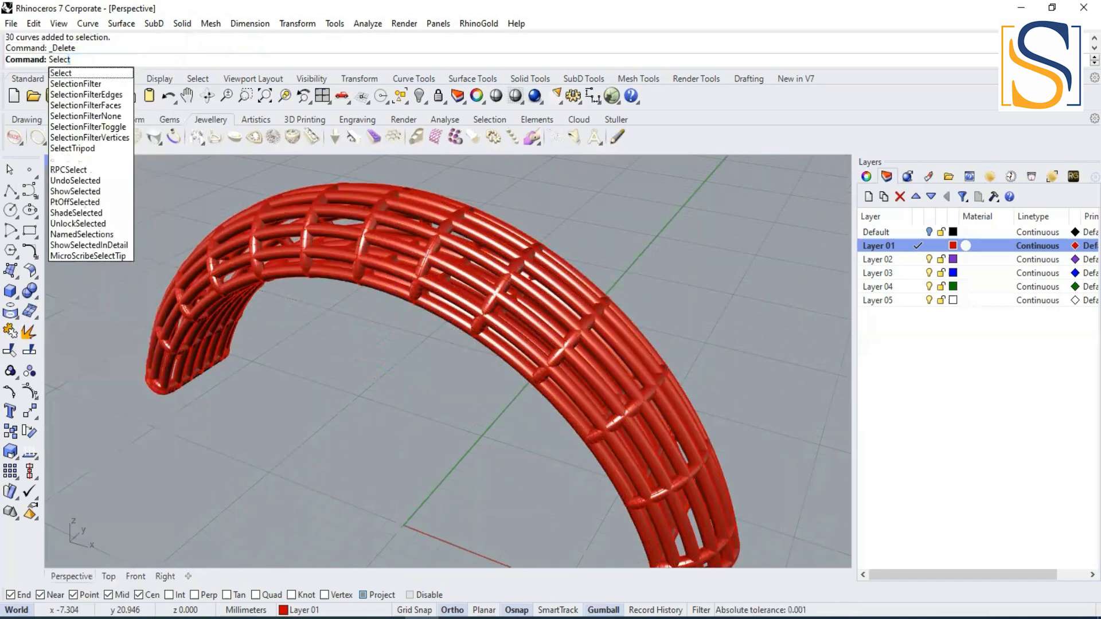
text(cl)
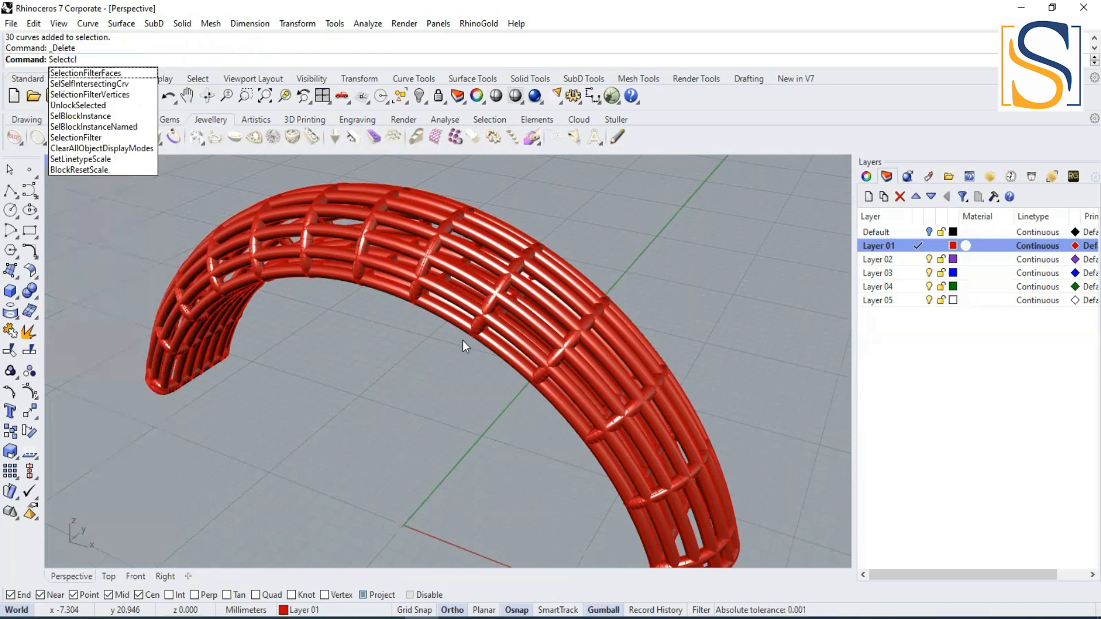
text(o)
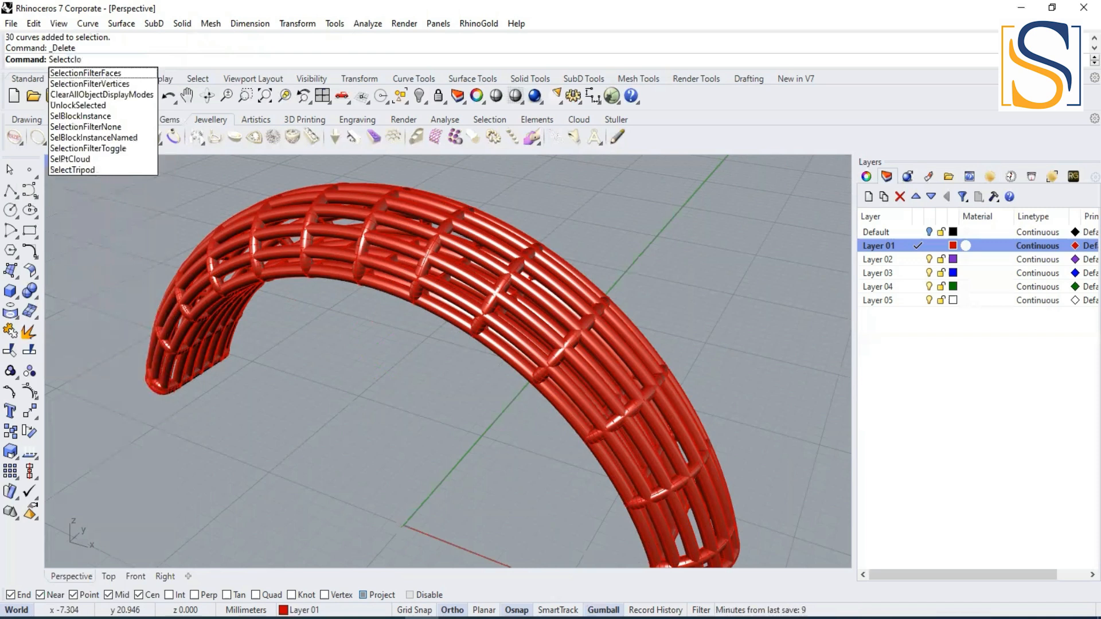
text(se)
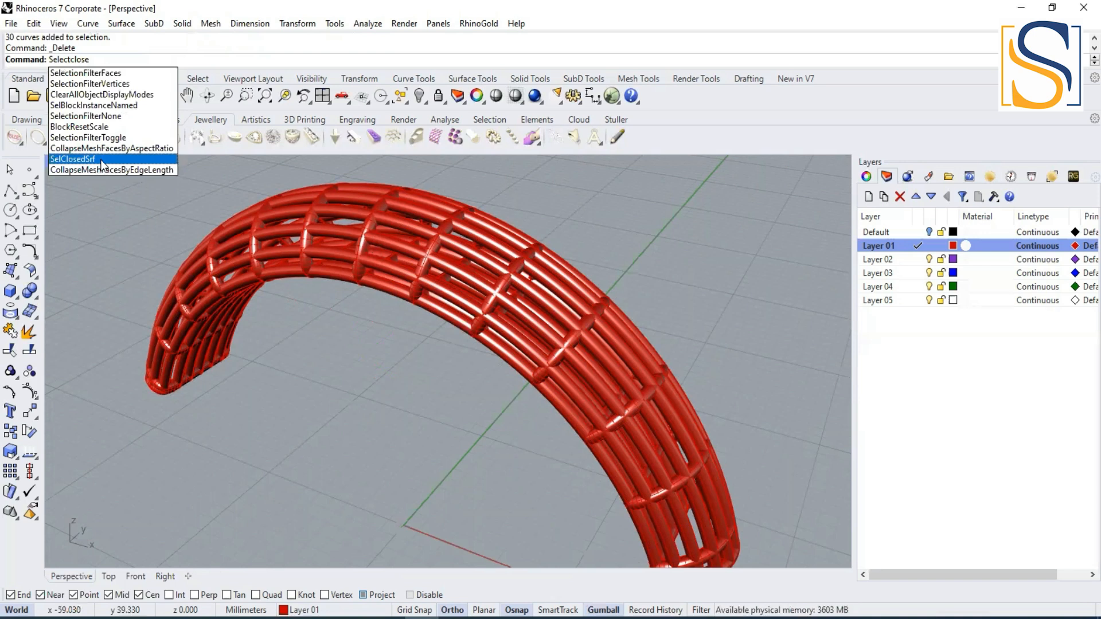
key(BackSpace)
key(BackSpace)
key(BackSpace)
key(BackSpace)
key(BackSpace)
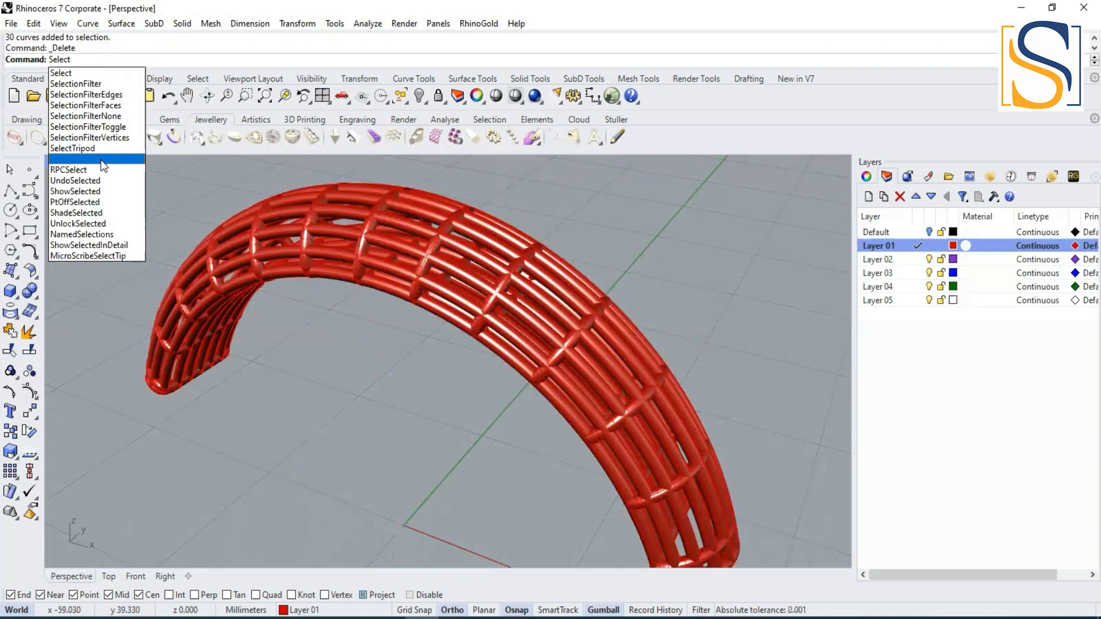
text(op)
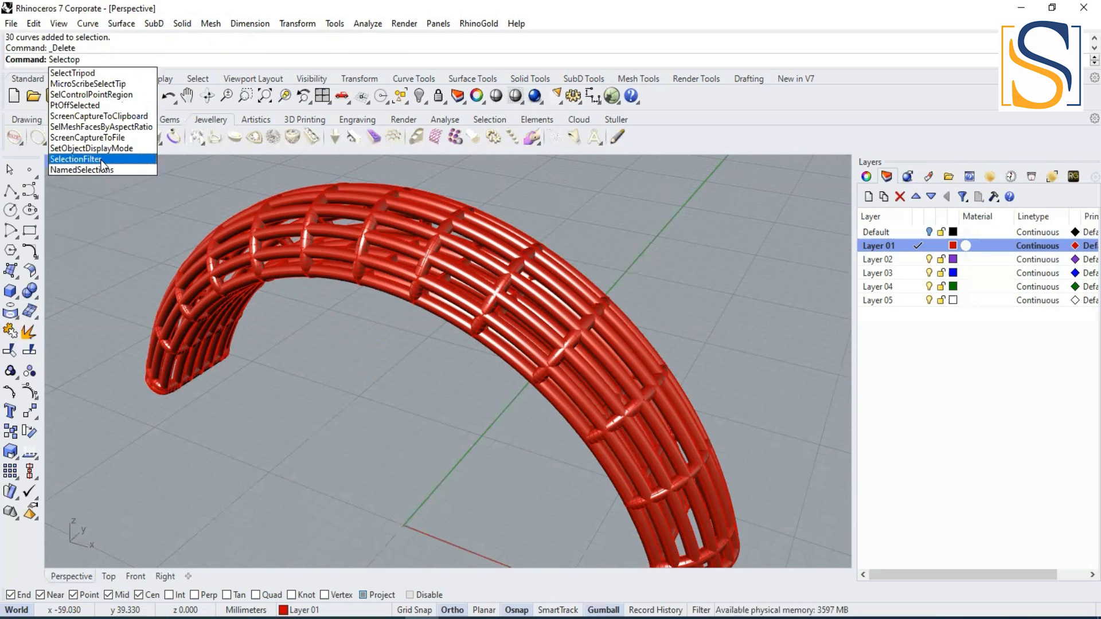
key(BackSpace)
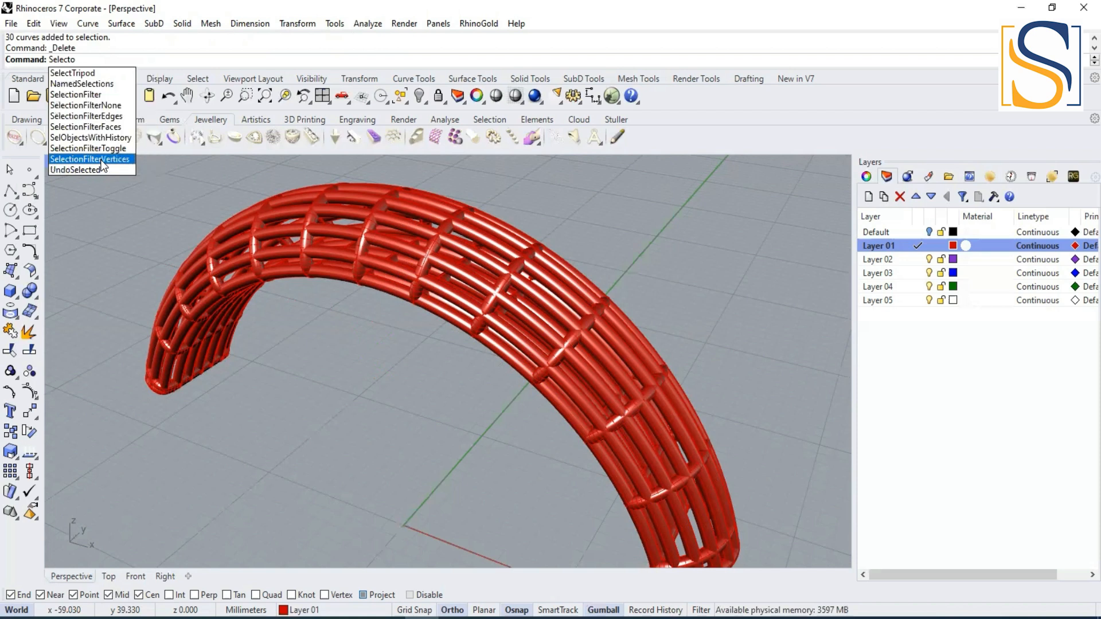
key(BackSpace)
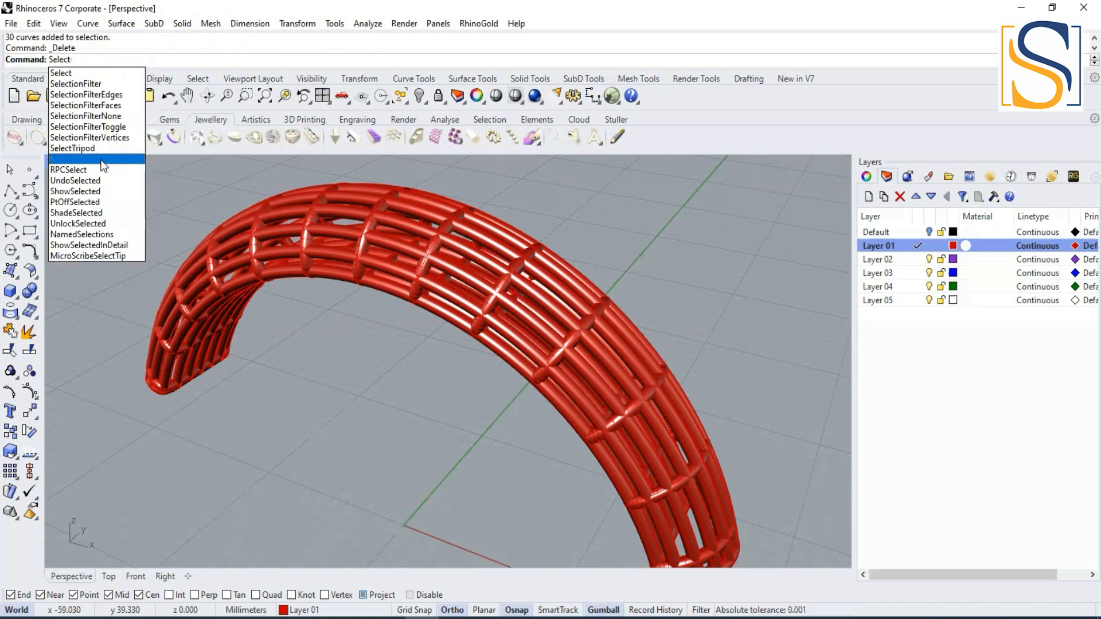
text(c)
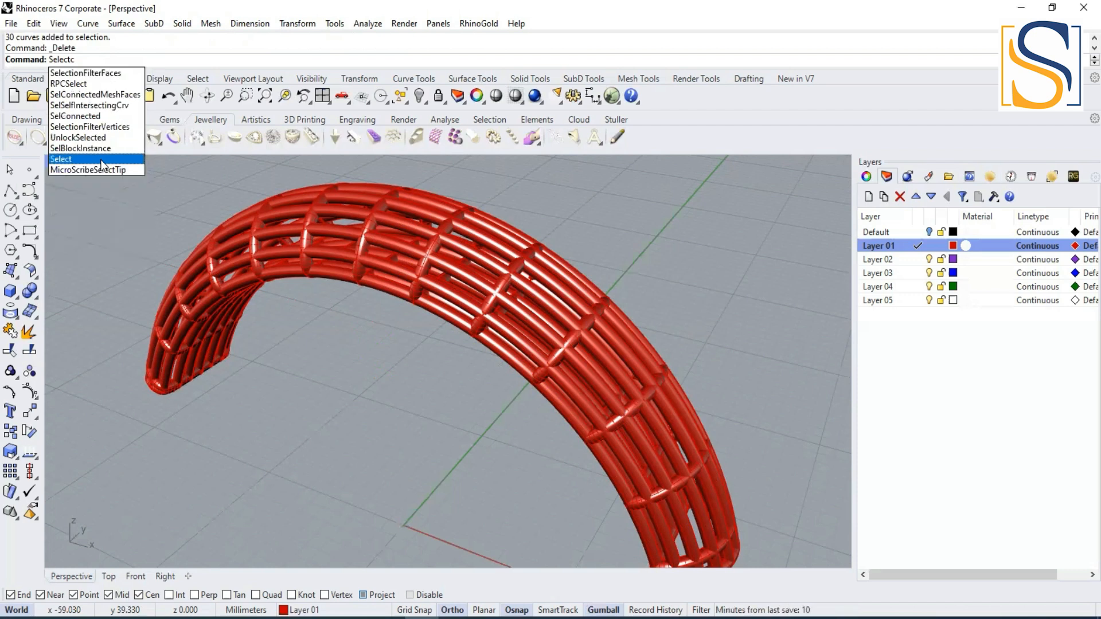
text(l)
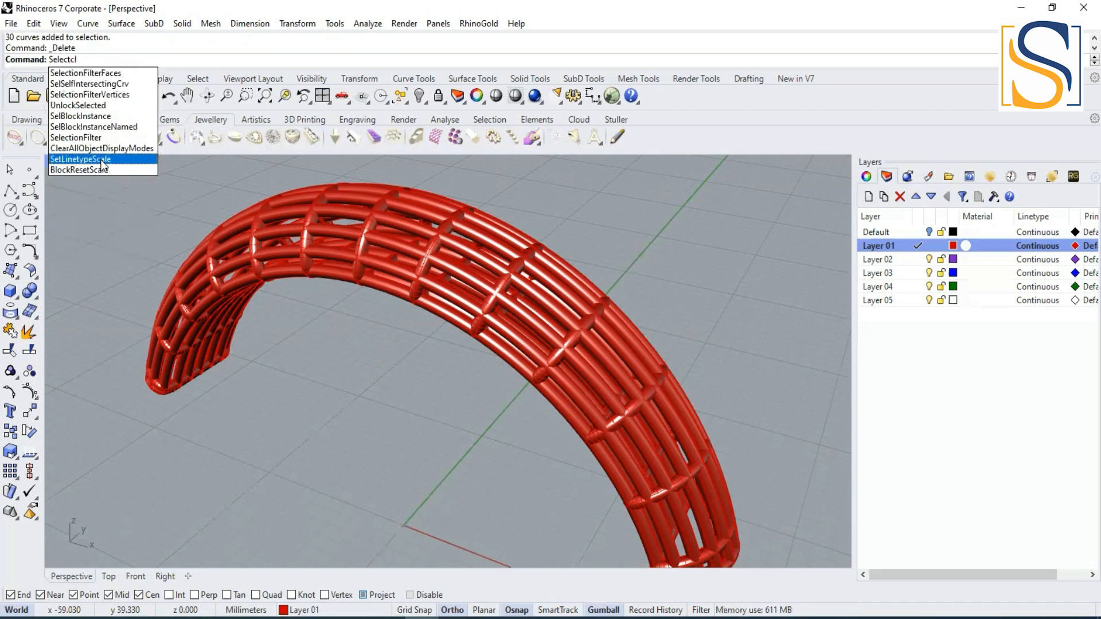
key(BackSpace)
key(BackSpace)
Select all closed curves inside the pipe lattice with SelClosedCrv and delete them
text(cur)
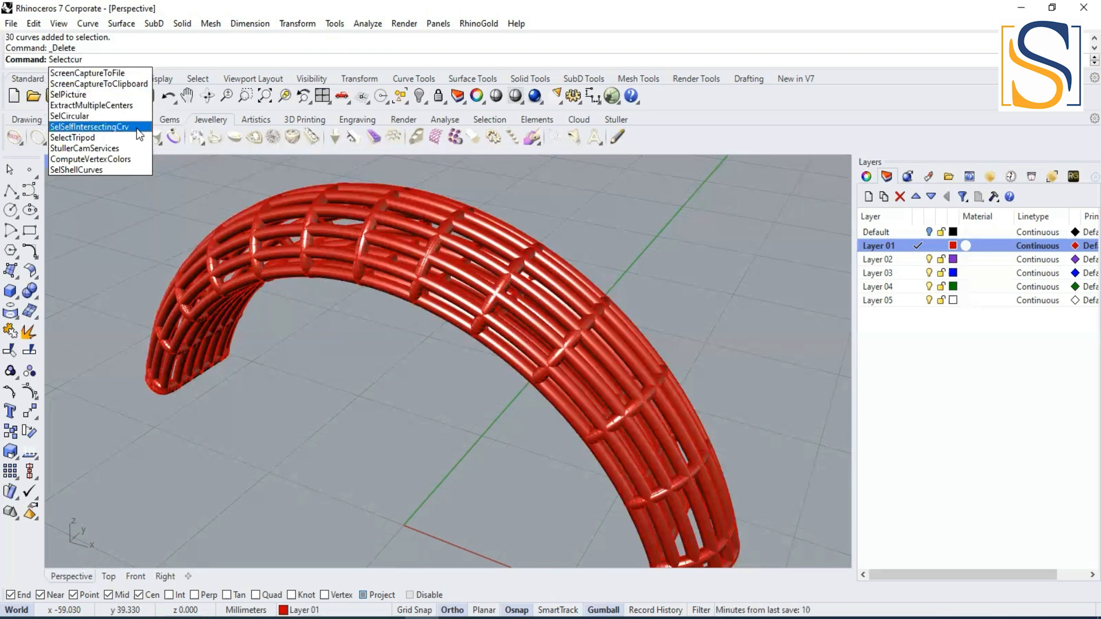
click(97, 58)
key(BackSpace)
key(BackSpace)
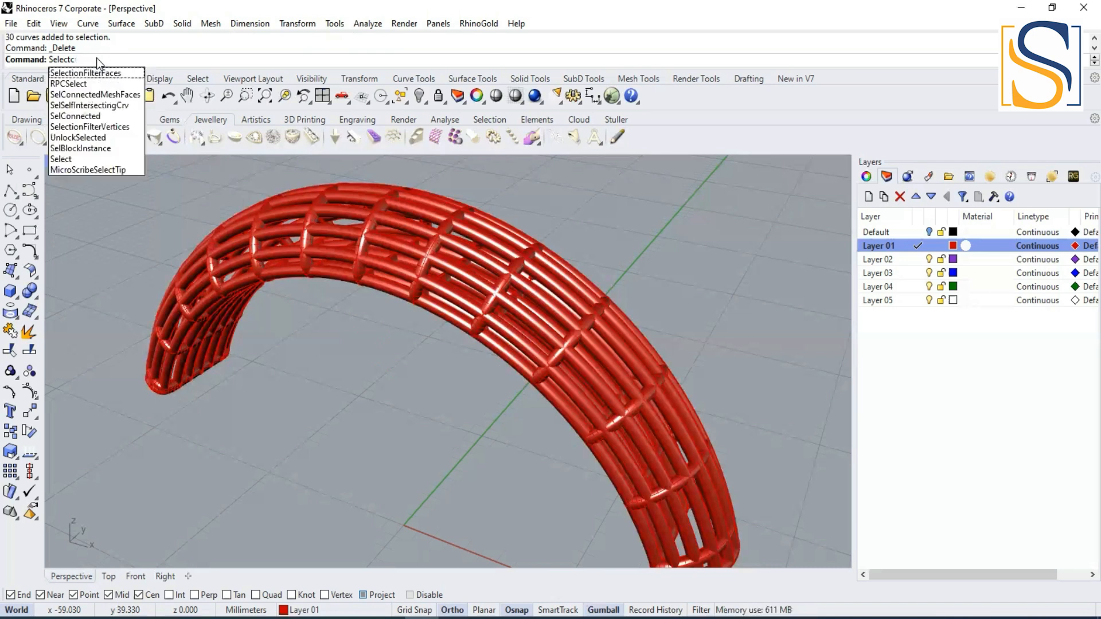
text(rv)
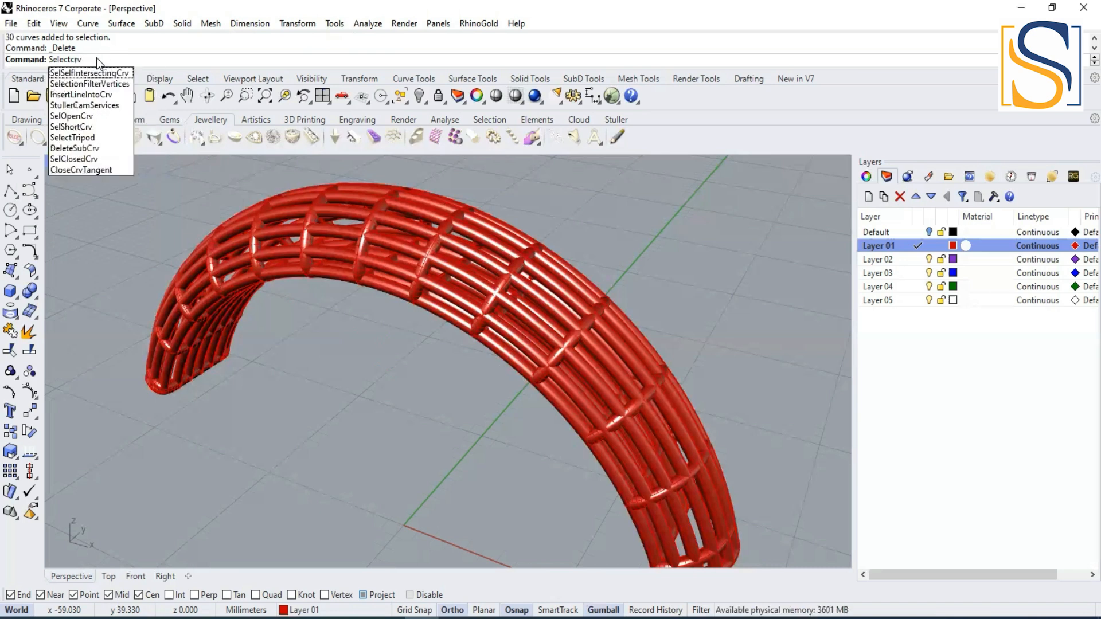
click(112, 159)
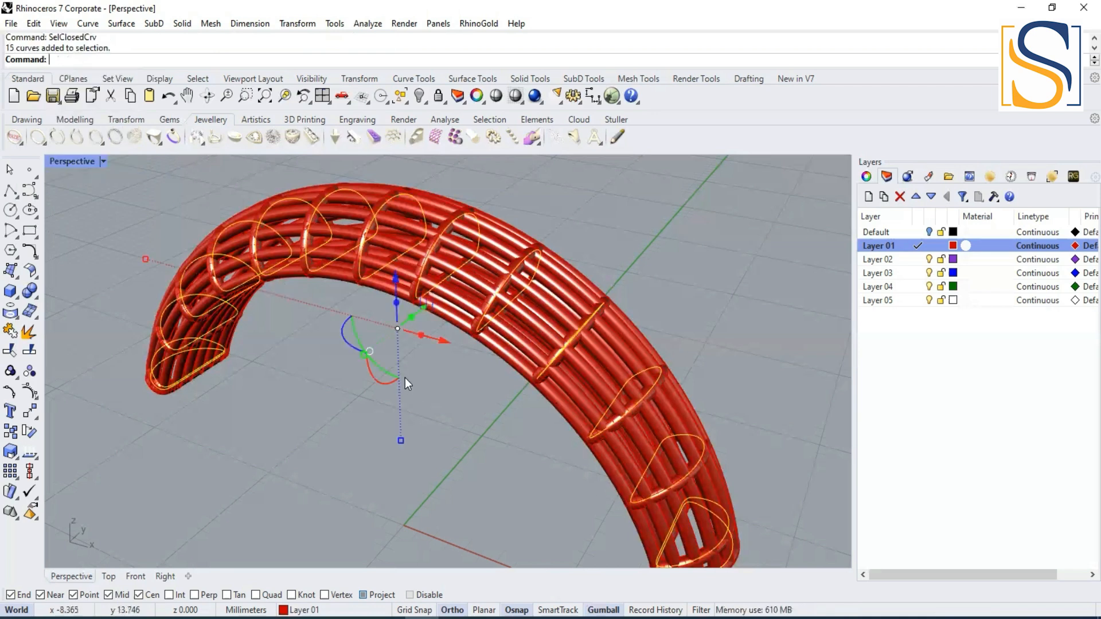
key(Delete)
right_drag(415, 358, 373, 298)
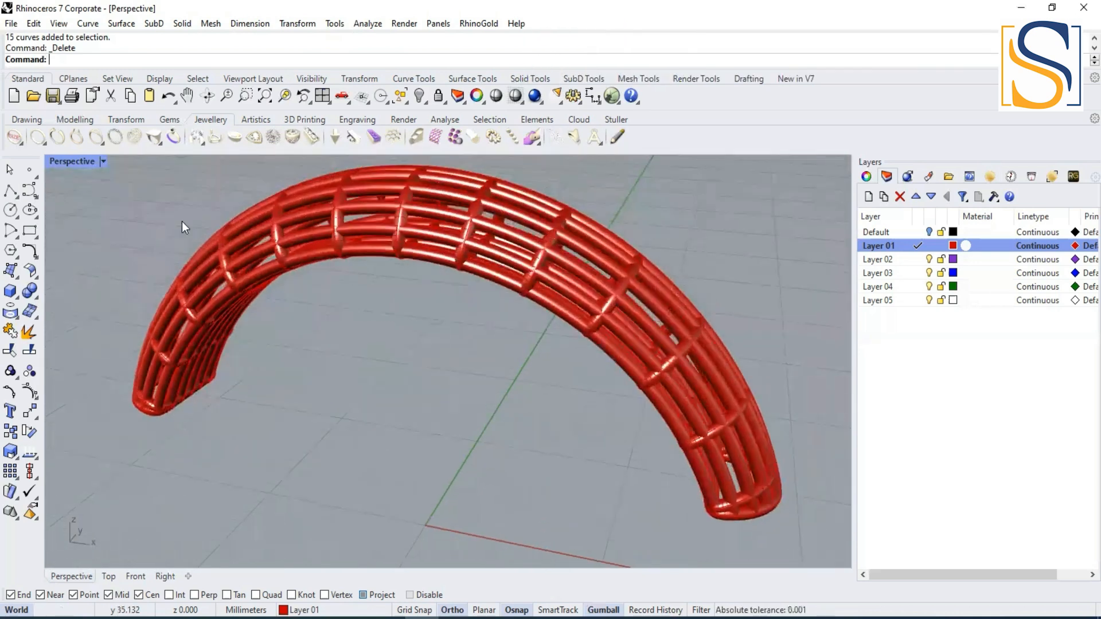
Turn on the Default layer and examine in the Perspective view how the lattice meets the ring band
double_click(67, 161)
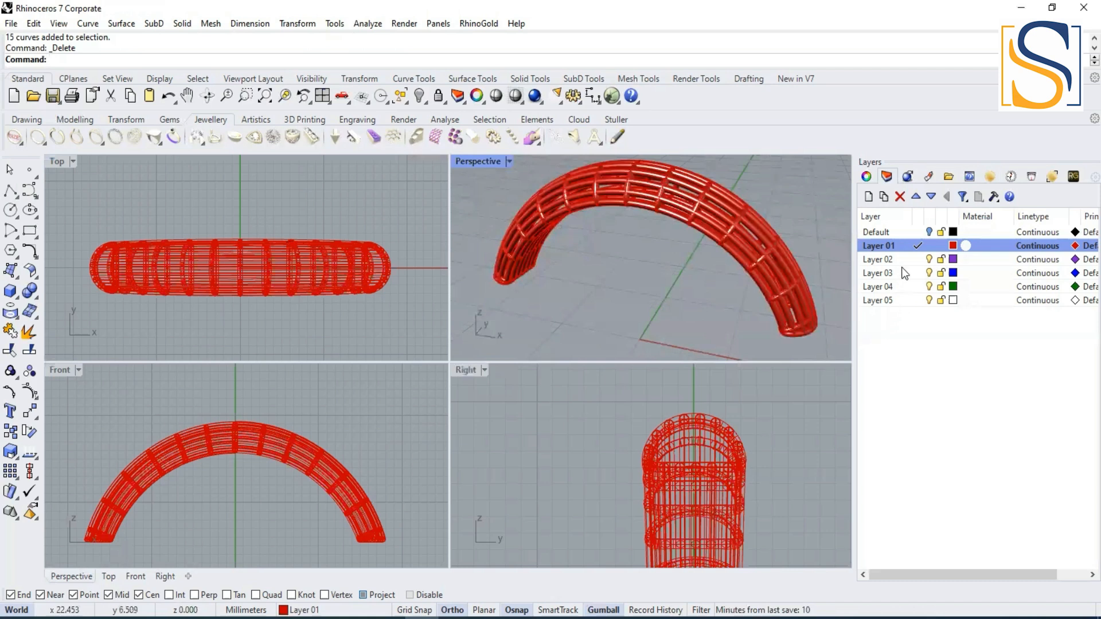
click(929, 232)
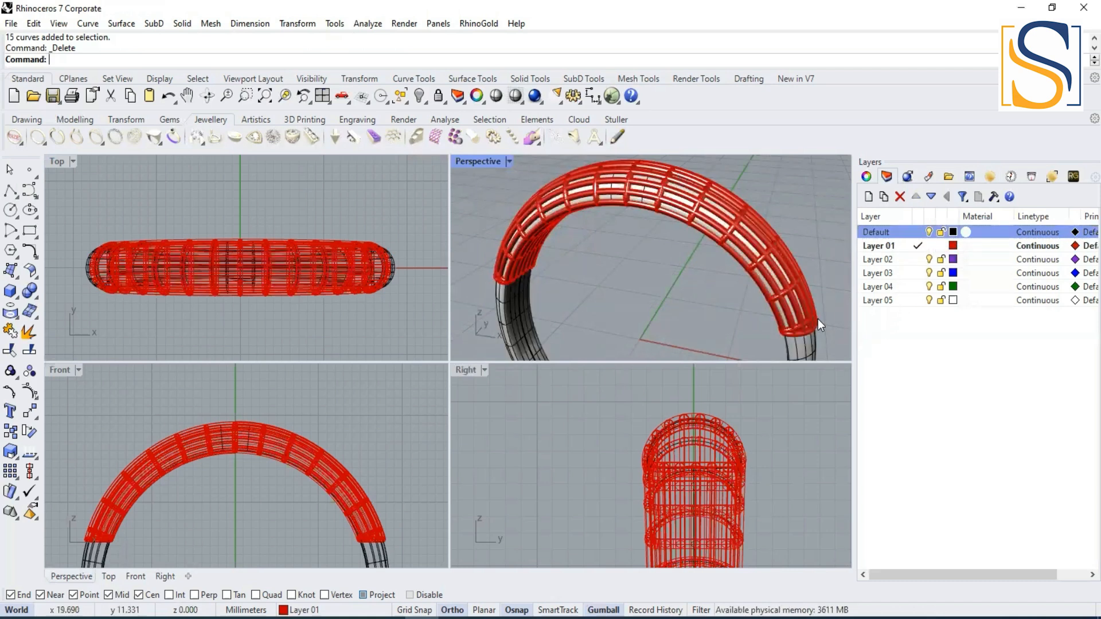
right_drag(727, 228, 640, 242)
scroll(640, 243, up, 4)
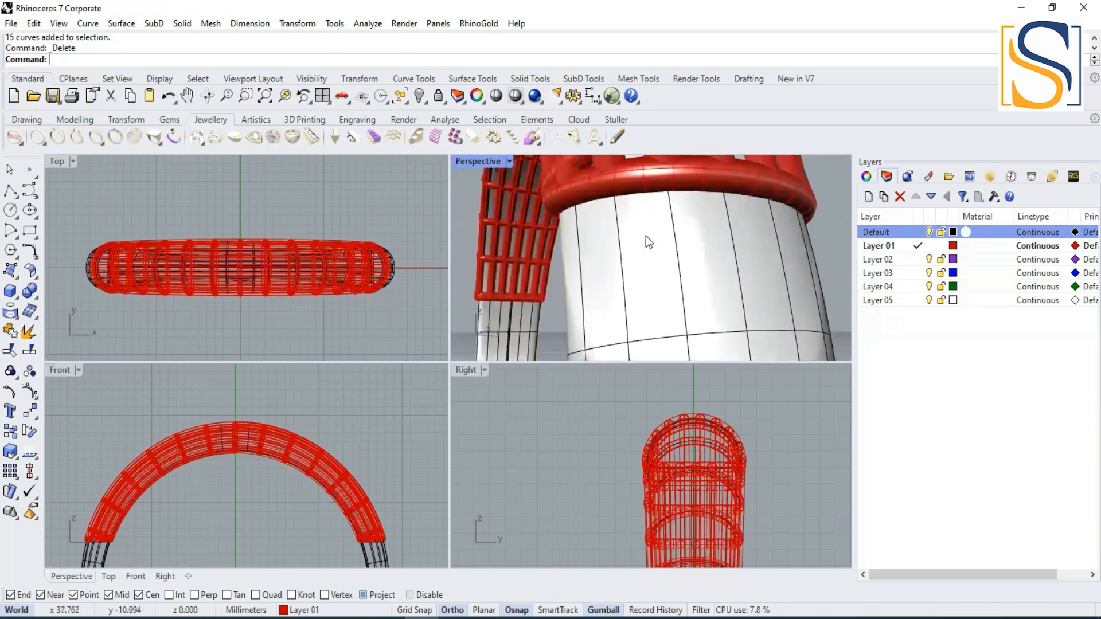
scroll(646, 236, down, 6)
right_drag(646, 236, 744, 314)
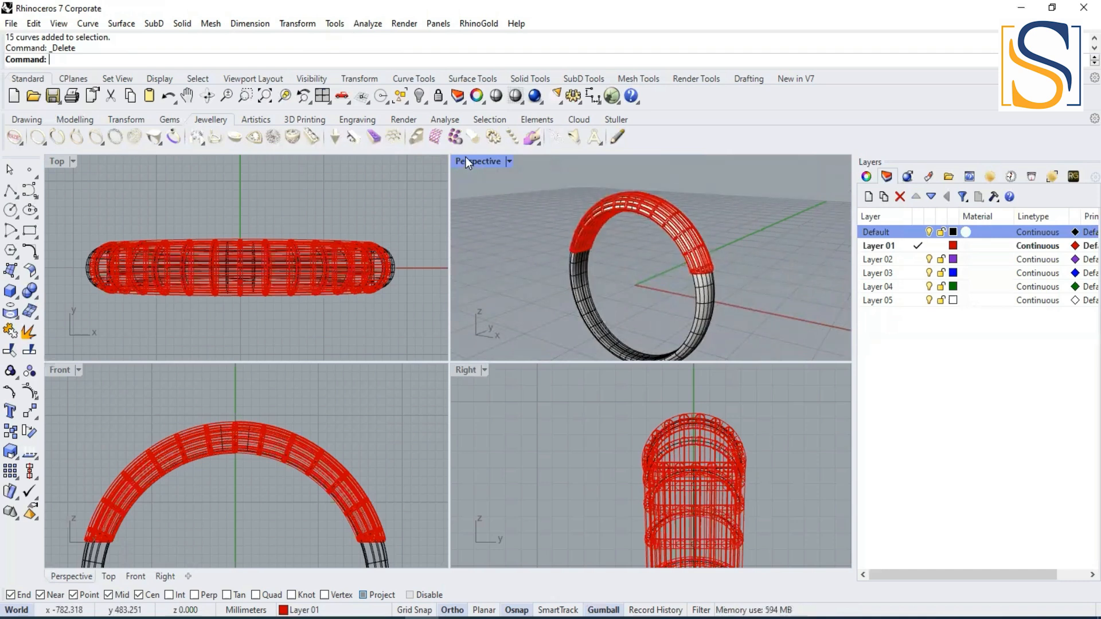
In the Front view, draw a horizontal line from its midpoint at the origin 0, extending about 24 mm to each side
double_click(58, 370)
right_drag(346, 454, 337, 296)
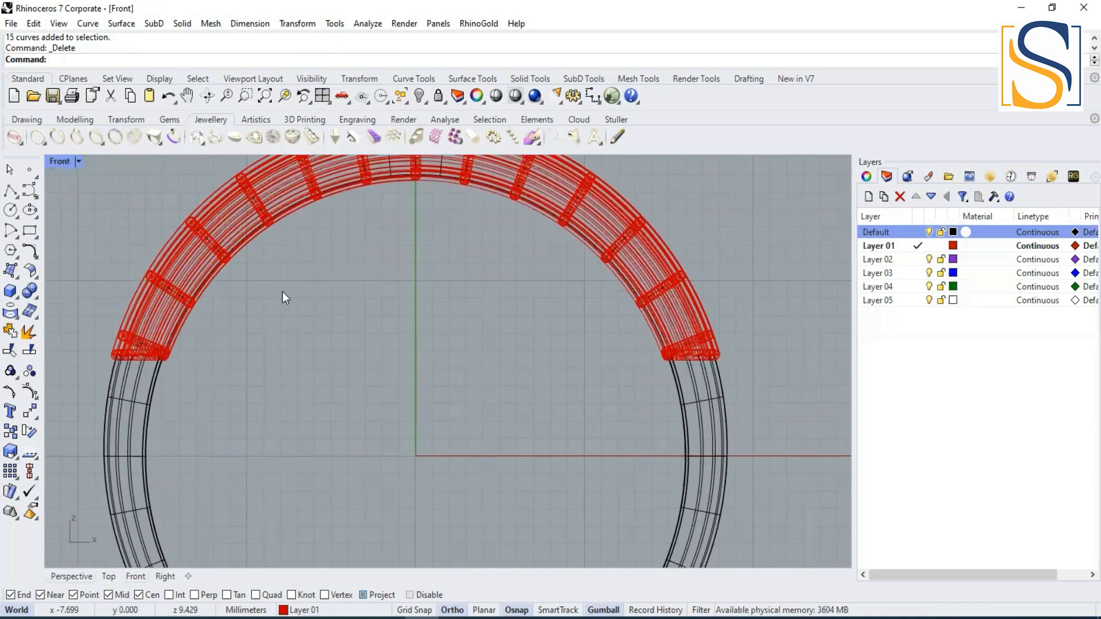
click(16, 197)
click(70, 198)
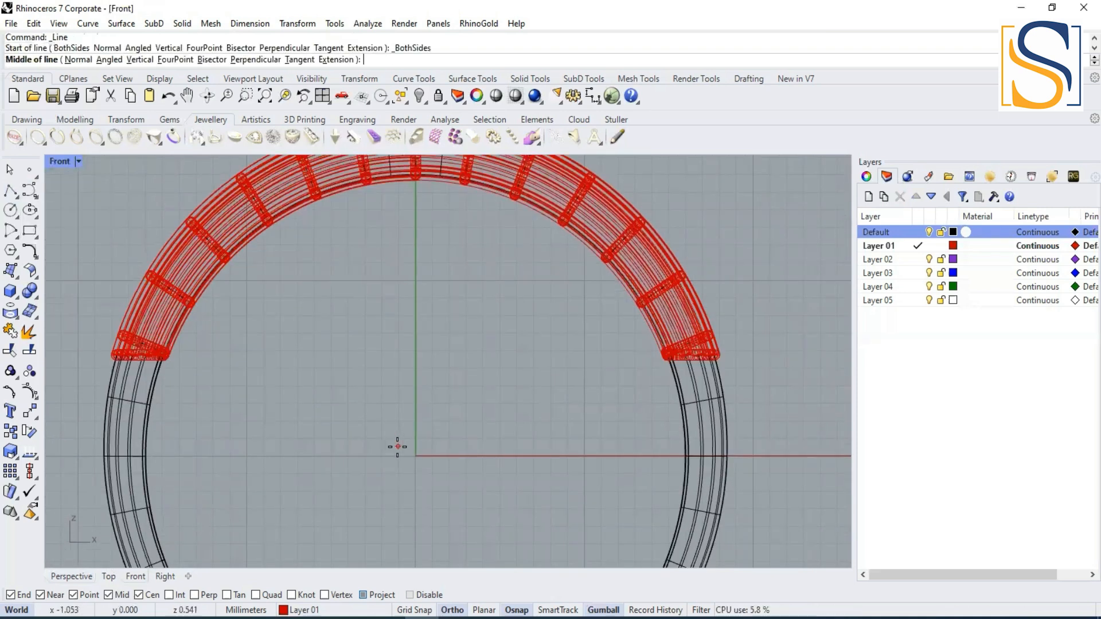
text(0)
key(Return)
click(820, 448)
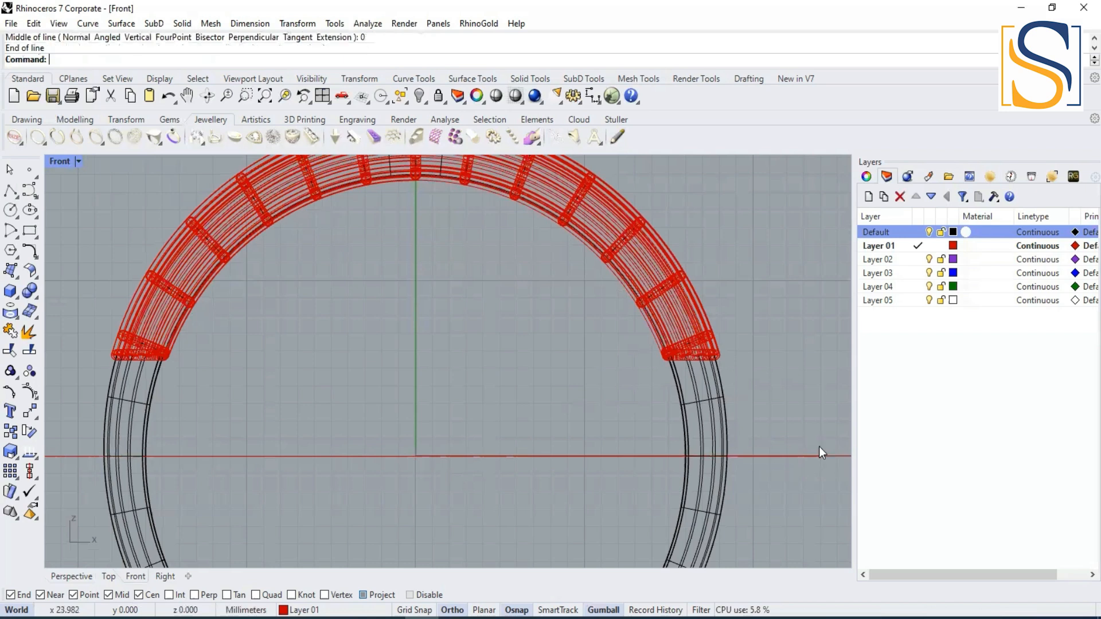
Move the horizontal line straight up to the lower ends of the pipe lattice and deselect it
click(377, 456)
drag(417, 398, 413, 315)
scroll(172, 336, up, 5)
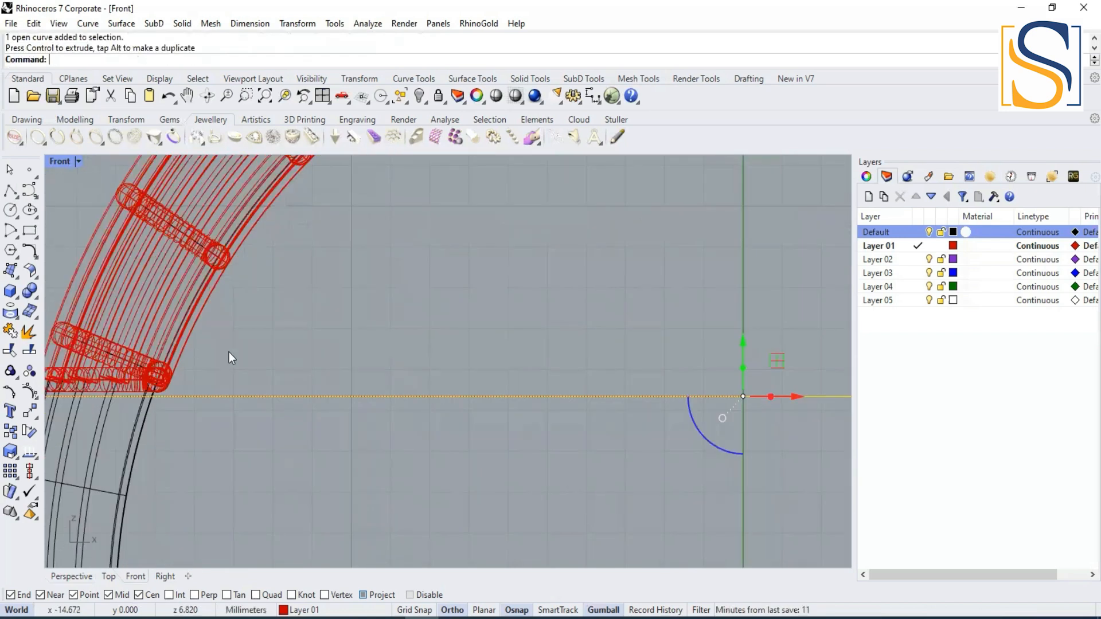
drag(743, 350, 743, 347)
scroll(677, 476, down, 5)
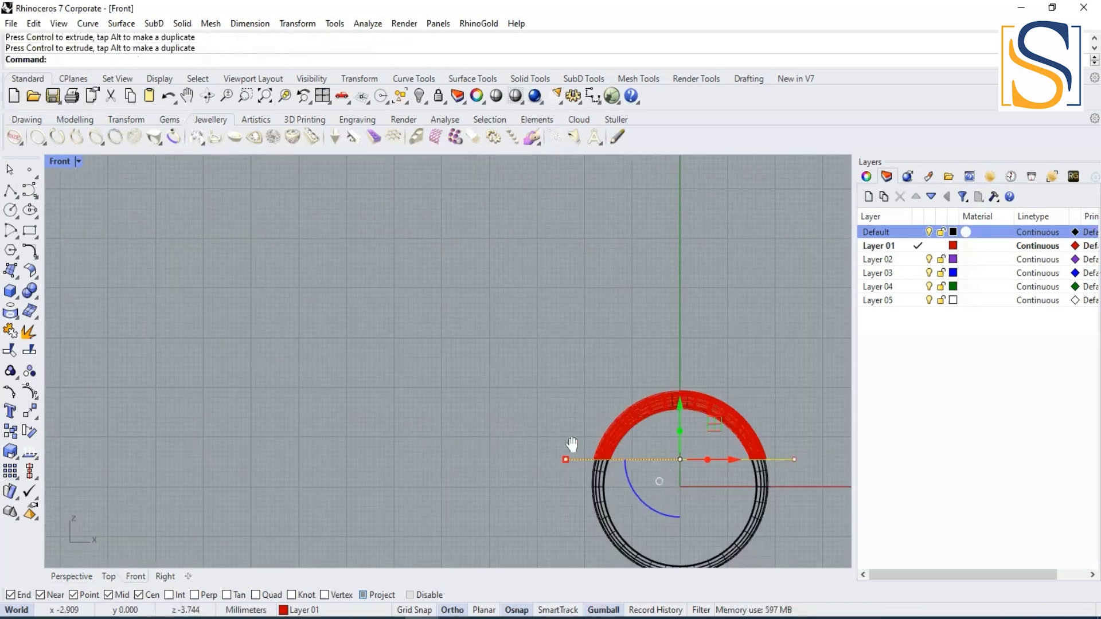
scroll(745, 459, up, 4)
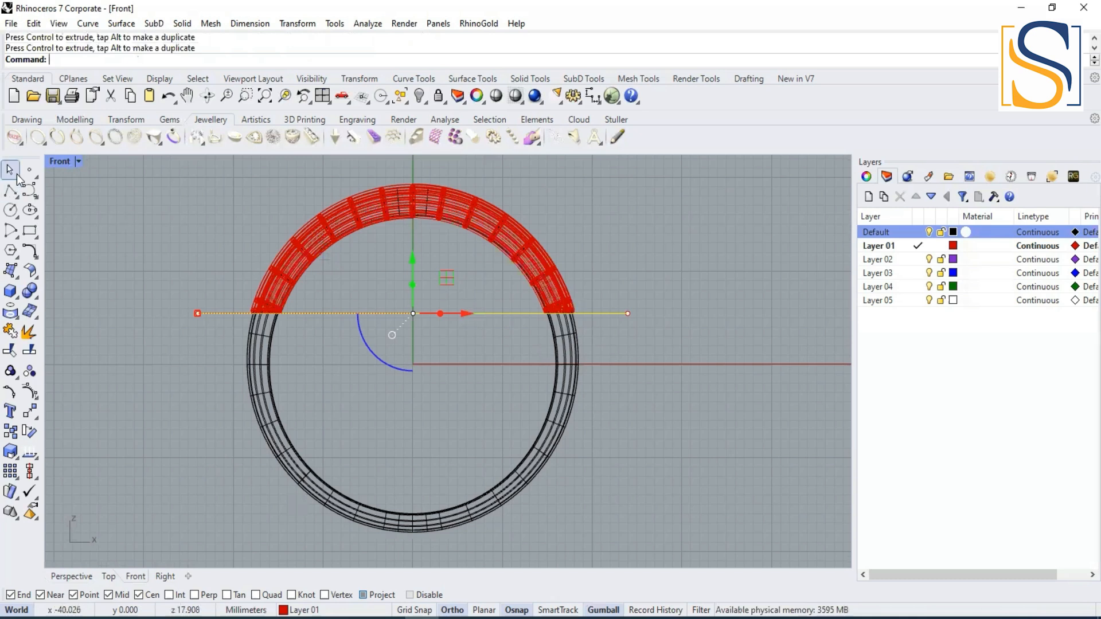
key(Escape)
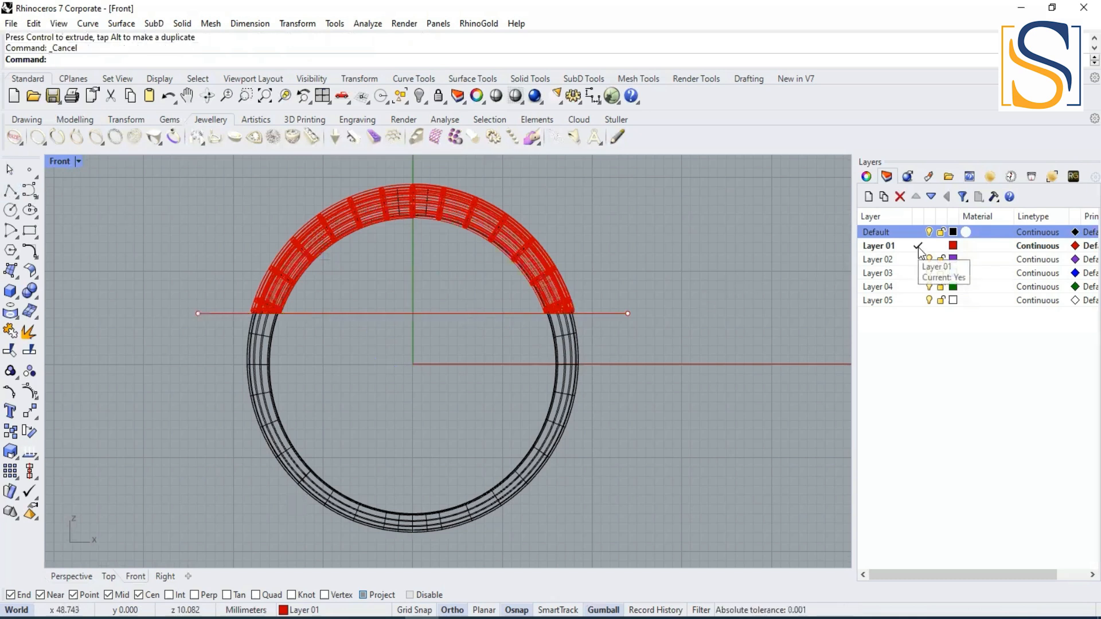
click(918, 231)
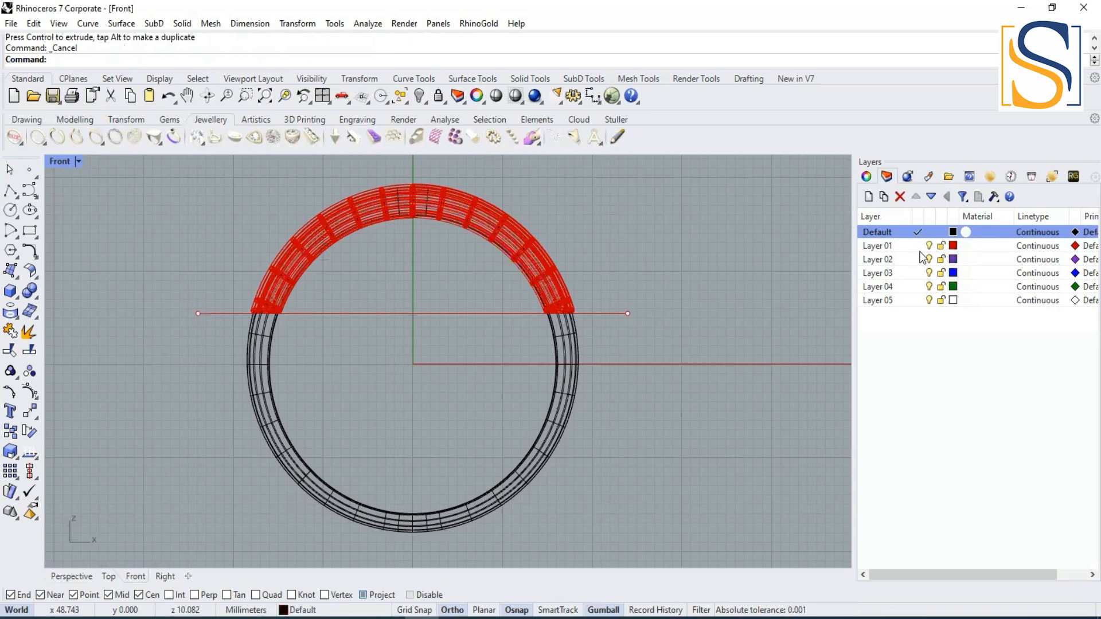
click(929, 246)
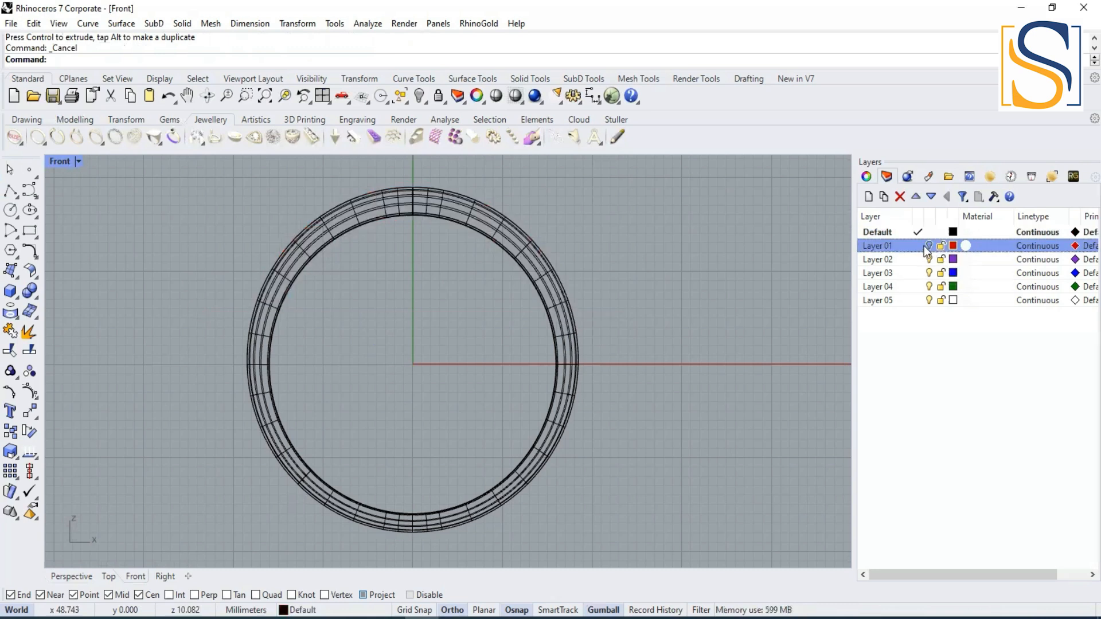
click(919, 246)
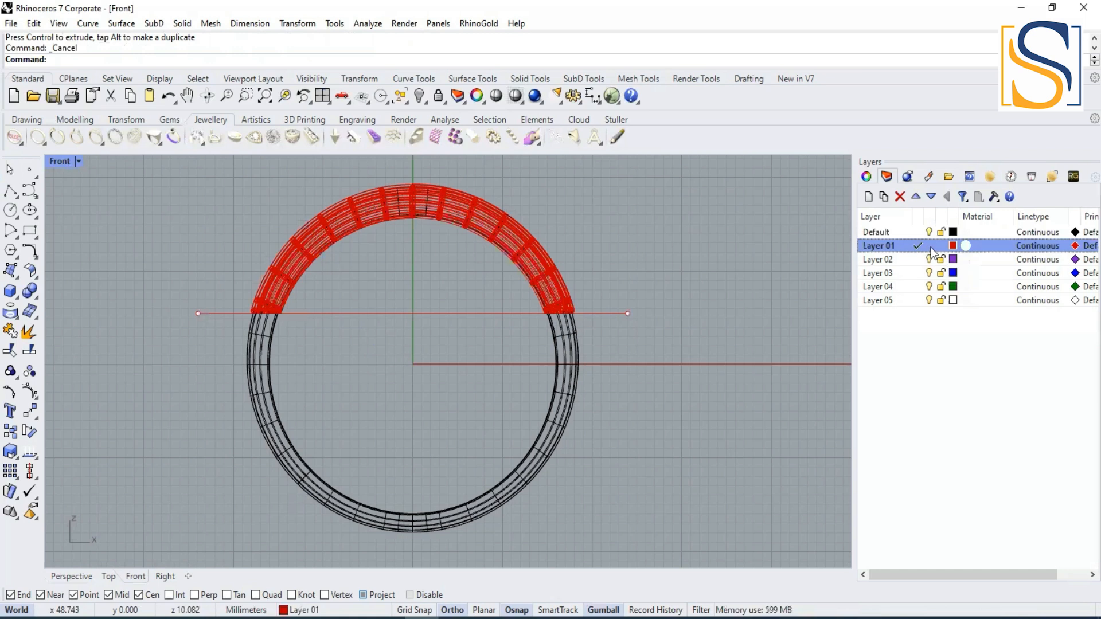
Cut the horizontal line and paste it back in place with Default as the current layer
click(490, 313)
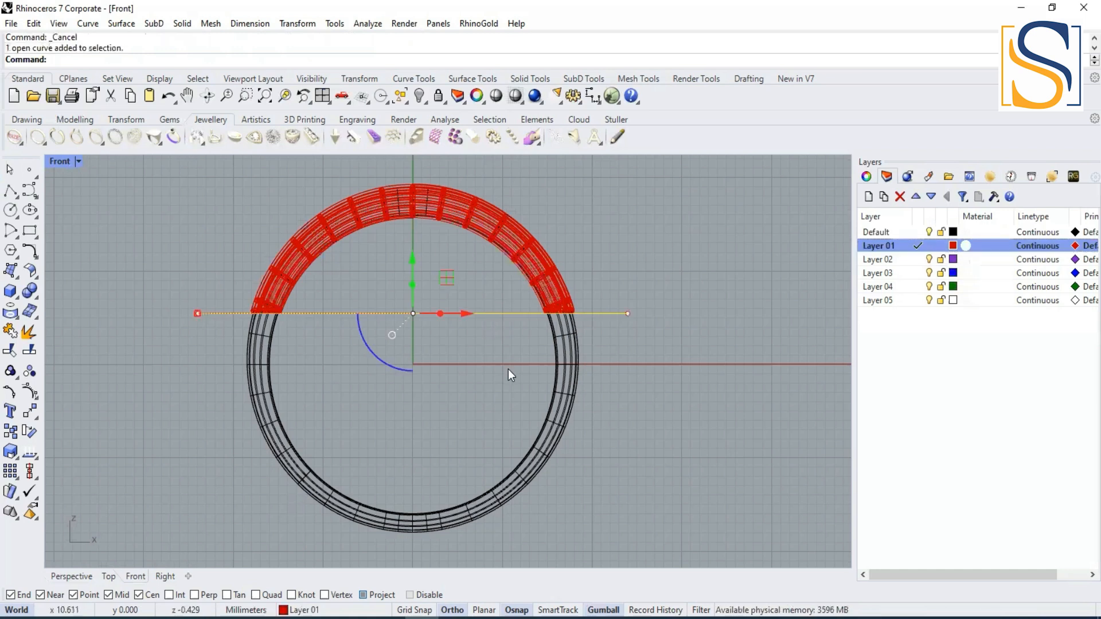
key(ctrl+x)
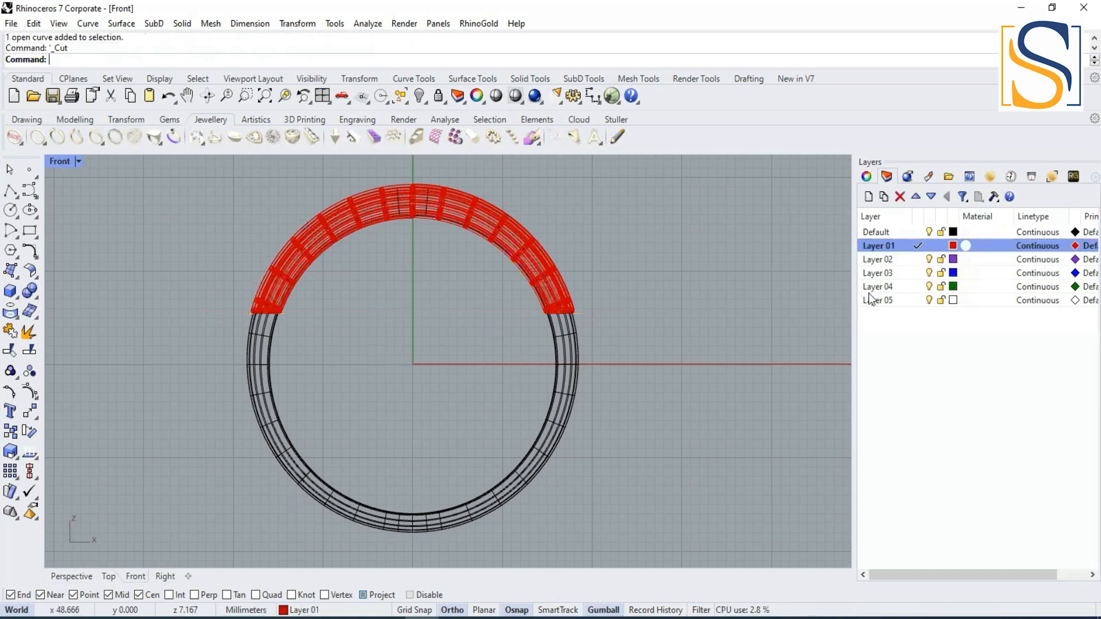
click(902, 233)
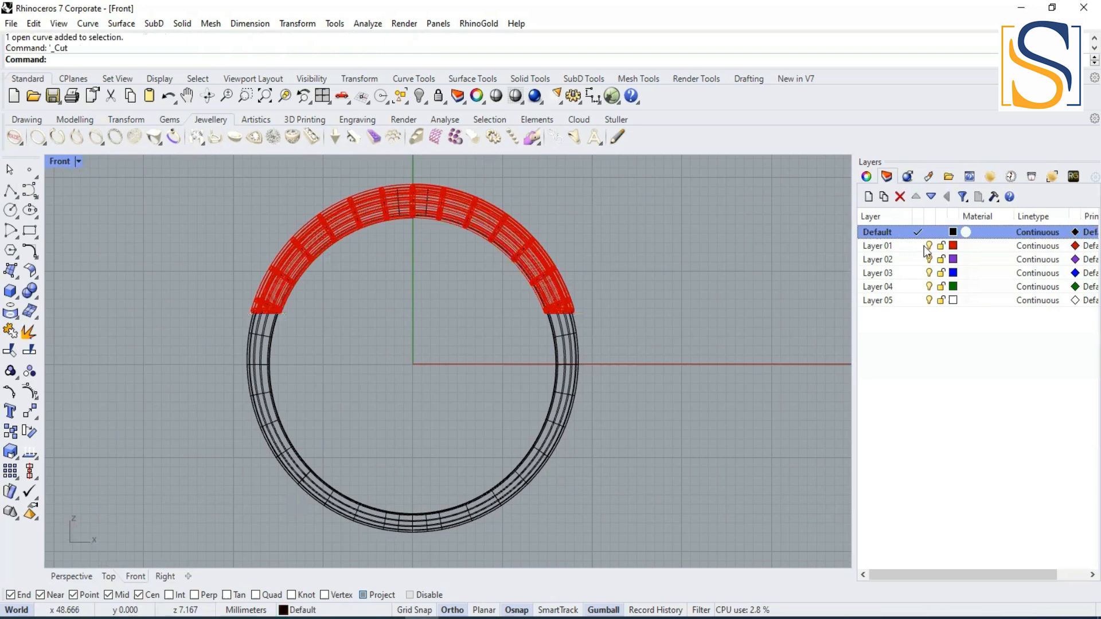
click(929, 247)
key(ctrl+v)
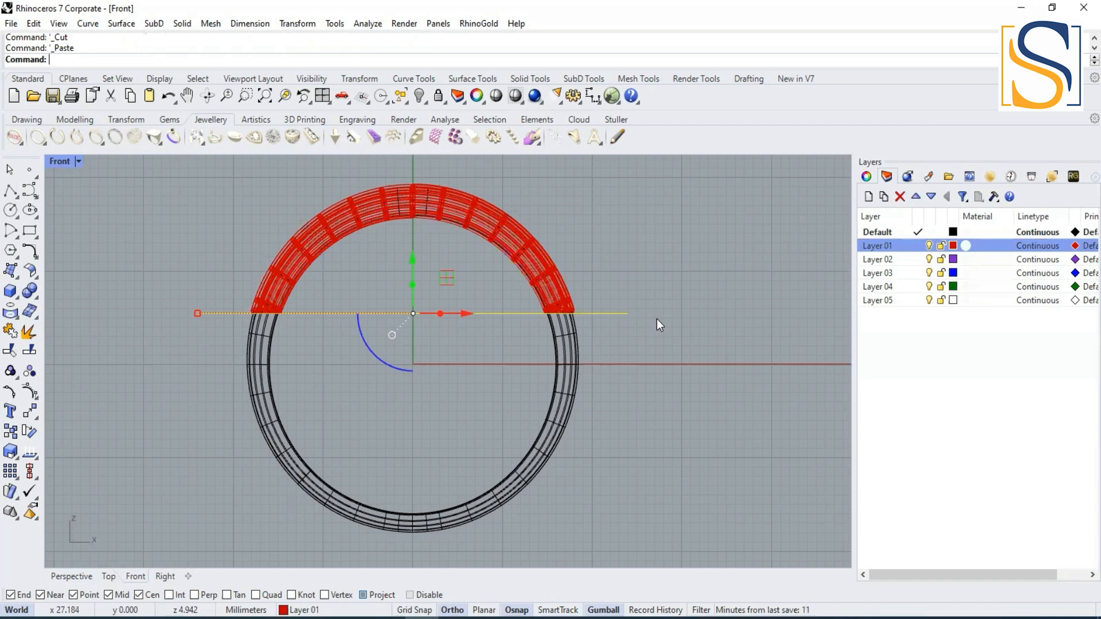
click(656, 319)
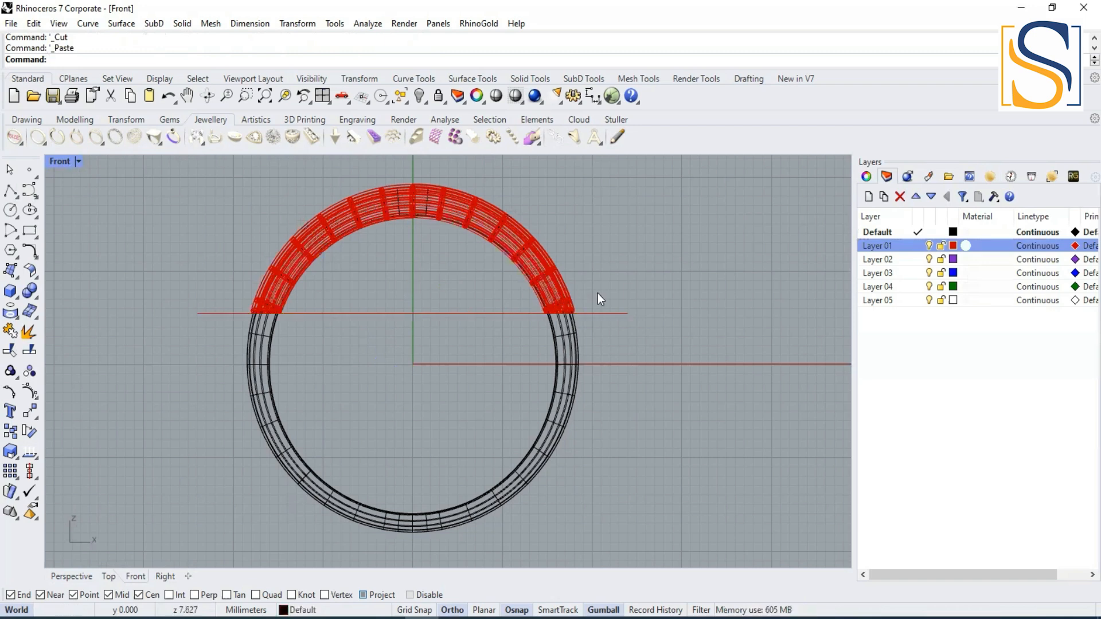
Try deleting the red lattice arch above the horizontal line in the Front view
click(557, 285)
click(243, 177)
drag(228, 177, 580, 340)
key(Delete)
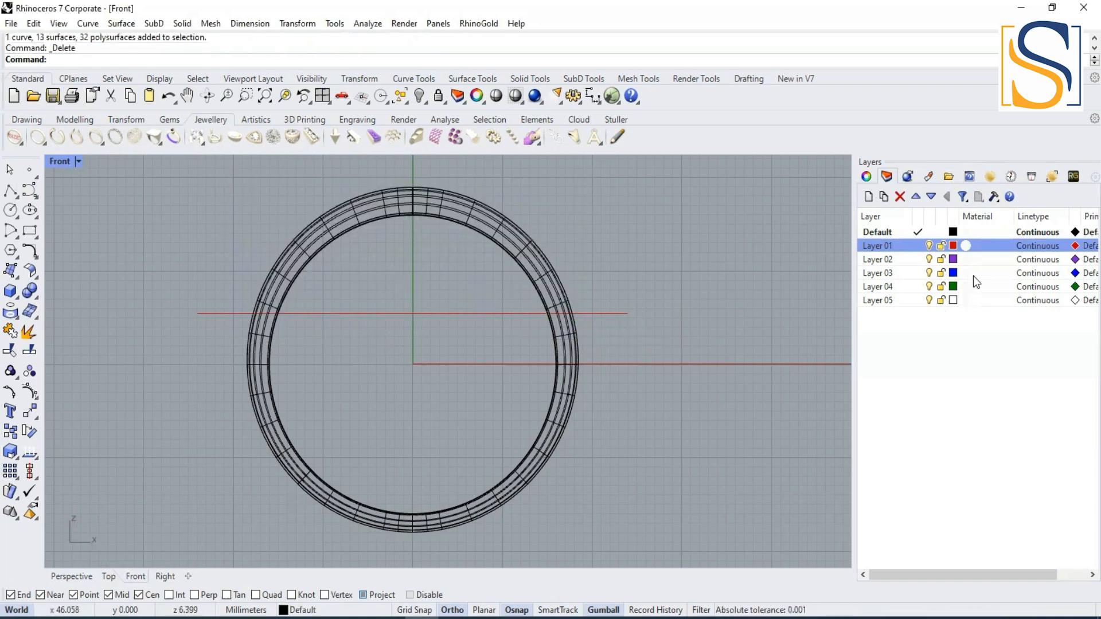
Check which layer holds the horizontal line by toggling Default's visibility, then keep Default current and hide Layer 01
click(917, 246)
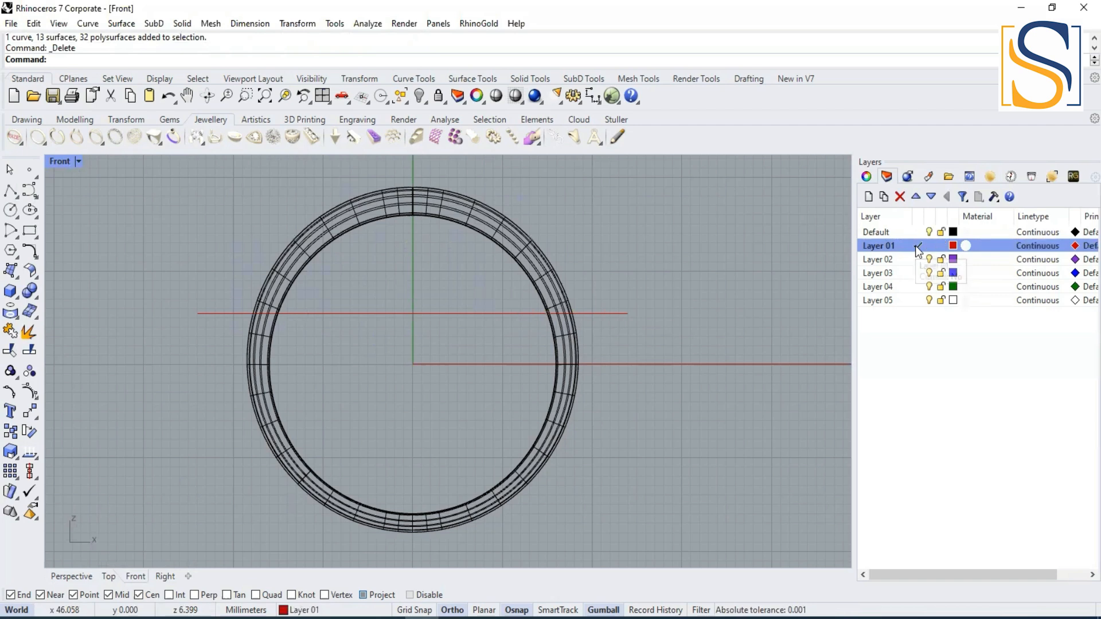
click(929, 233)
click(929, 232)
click(900, 250)
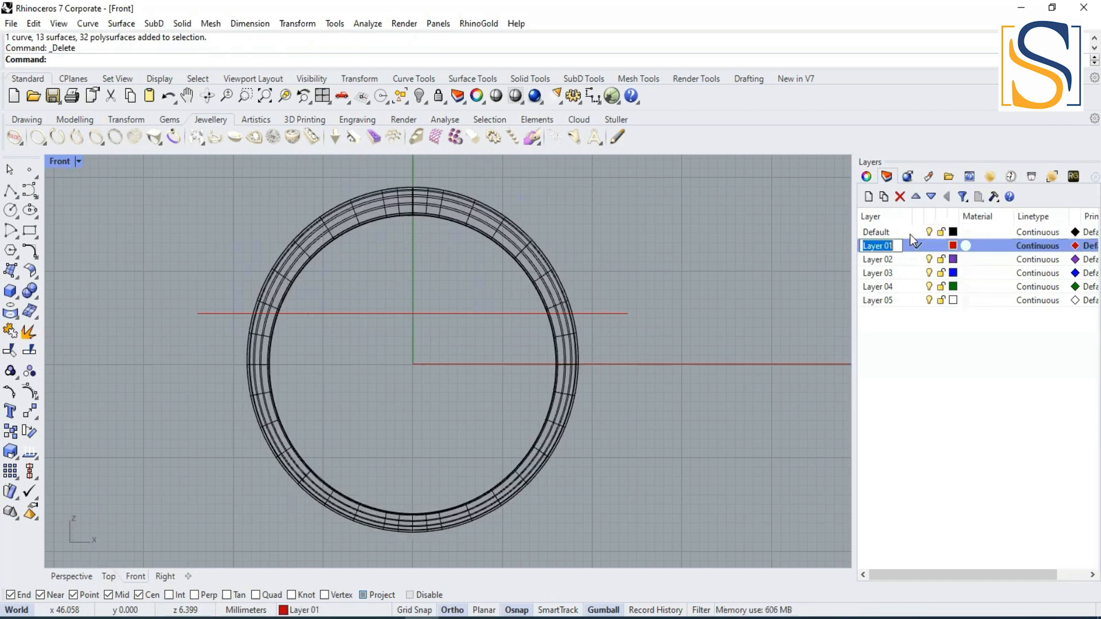
click(917, 232)
click(929, 247)
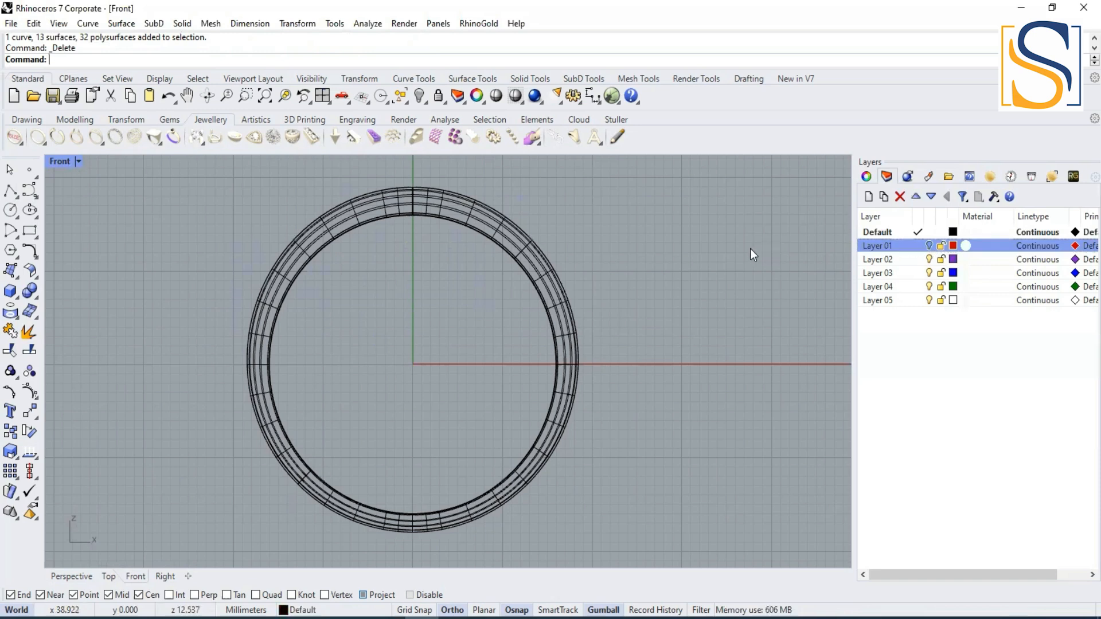
Undo the layer changes, the lattice deletion and the placement of the horizontal line
key(ctrl+z)
key(ctrl+z)
key(ctrl+z)
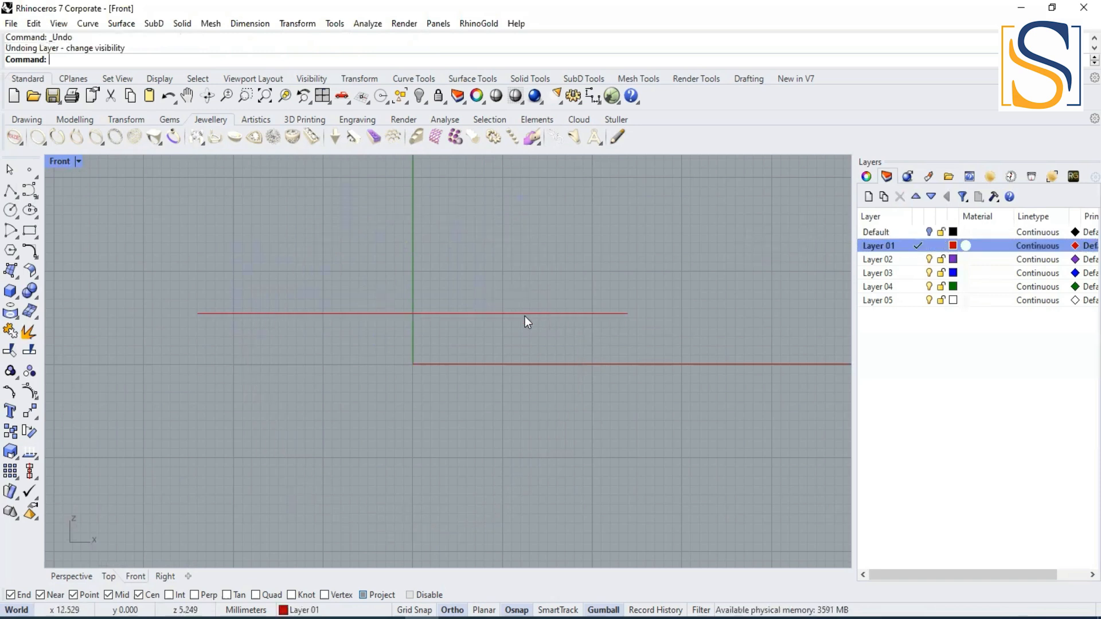
key(ctrl+z)
key(ctrl+z)
key(ctrl+z)
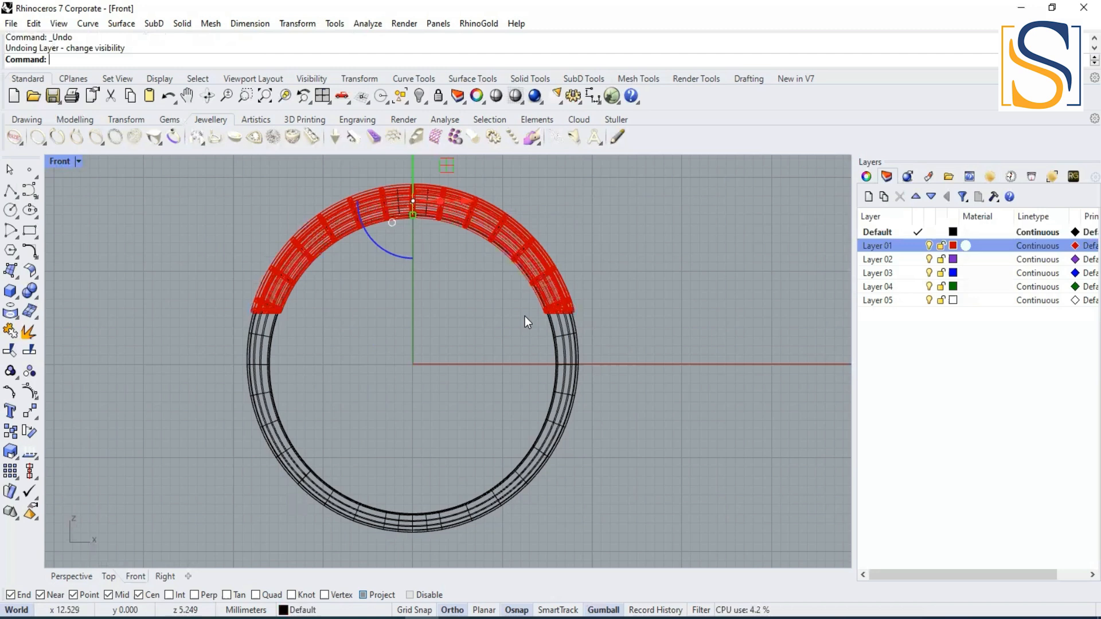
With Default current, draw a horizontal line from its midpoint at the origin 0, extending about 28 mm to each side
click(930, 246)
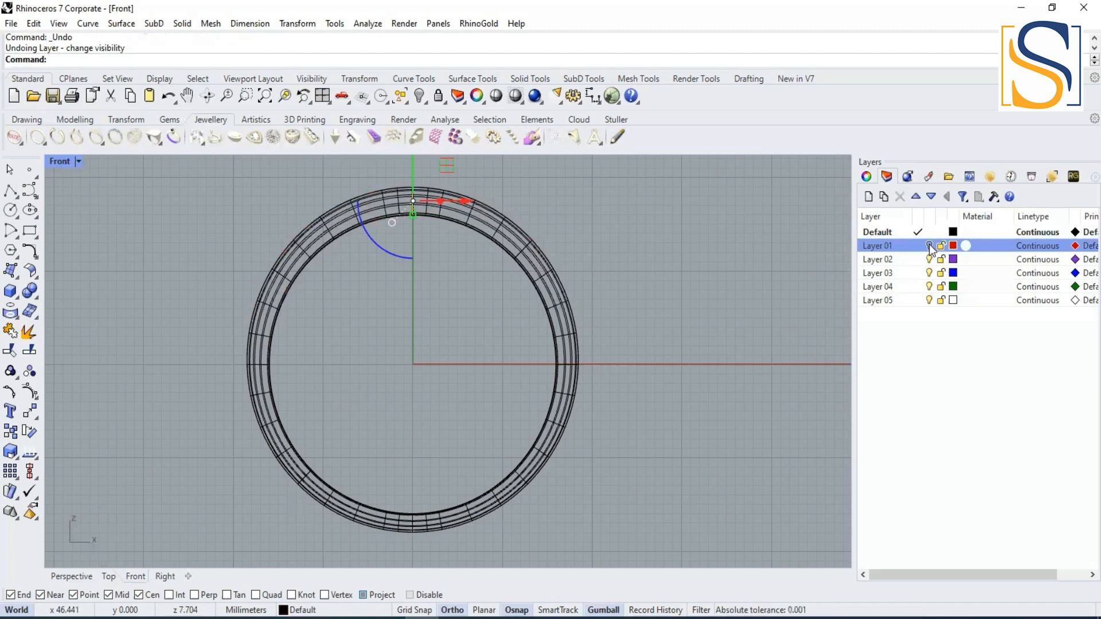
click(929, 245)
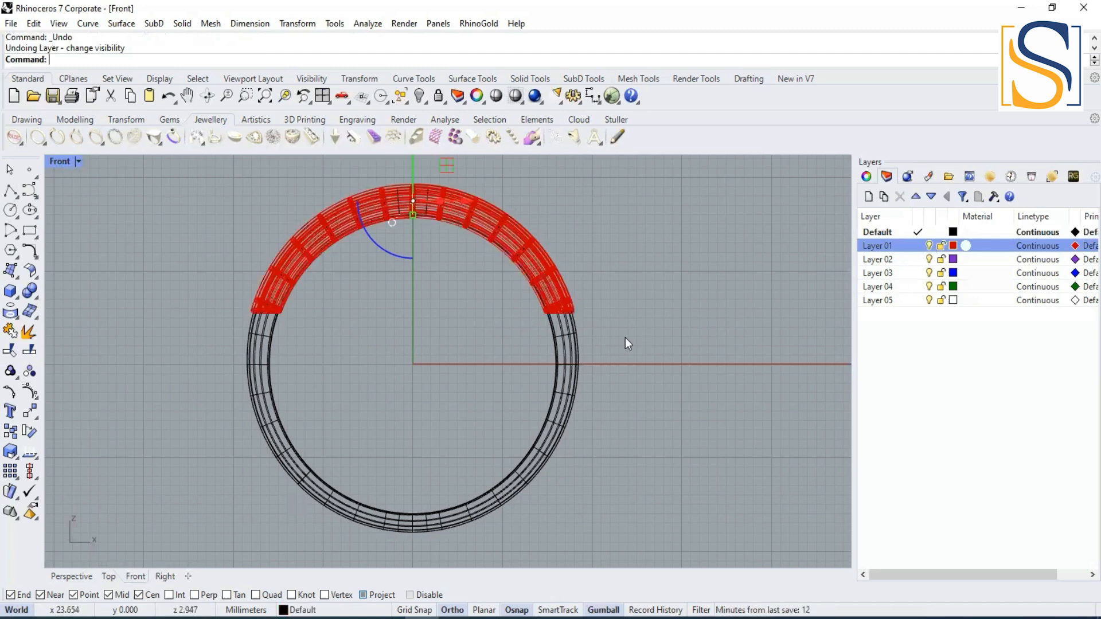
click(896, 237)
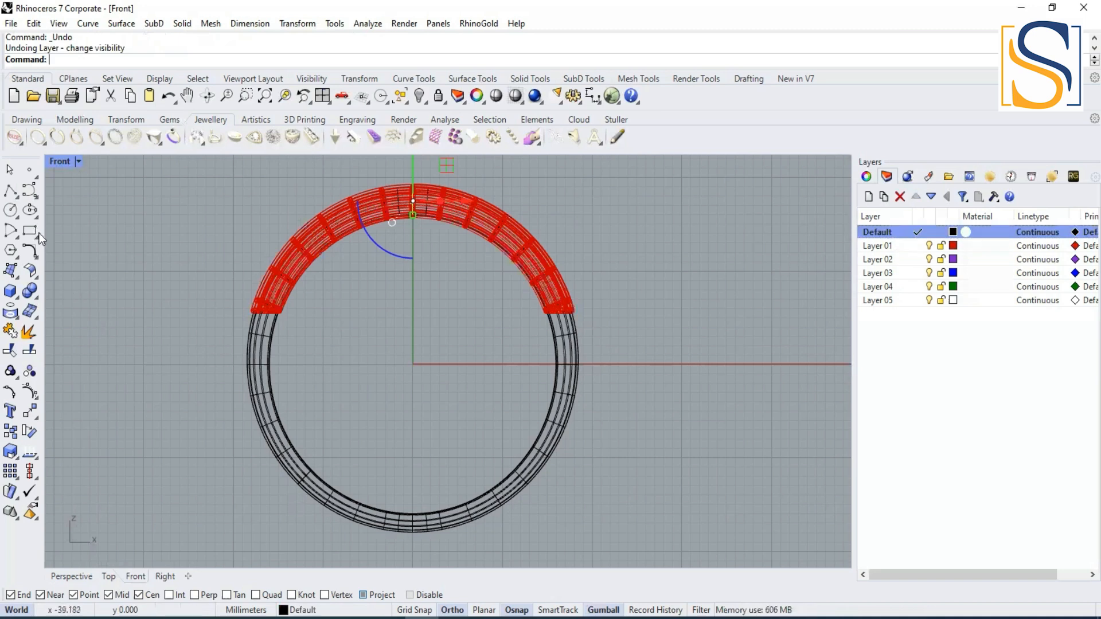
click(13, 194)
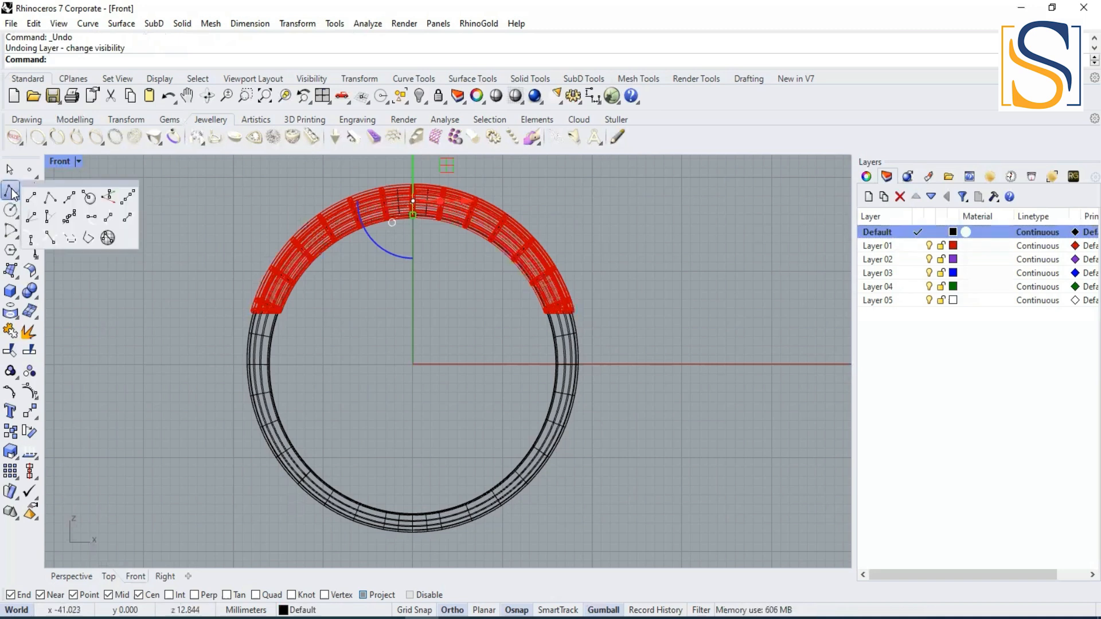
click(71, 208)
text(0)
key(Return)
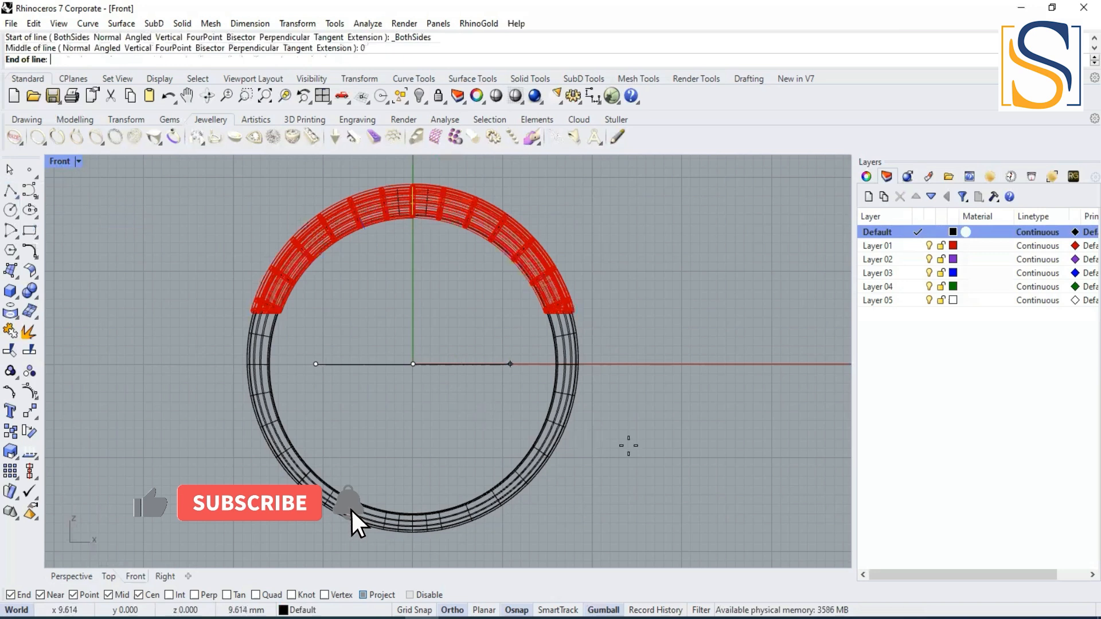
click(667, 445)
Move the new horizontal line straight up to the lower ends of the pipe lattice and deselect it
click(401, 364)
drag(413, 316, 413, 269)
scroll(292, 296, up, 10)
mouse_move(639, 310)
mouse_down()
mouse_move(639, 295)
mouse_move(631, 301)
mouse_up()
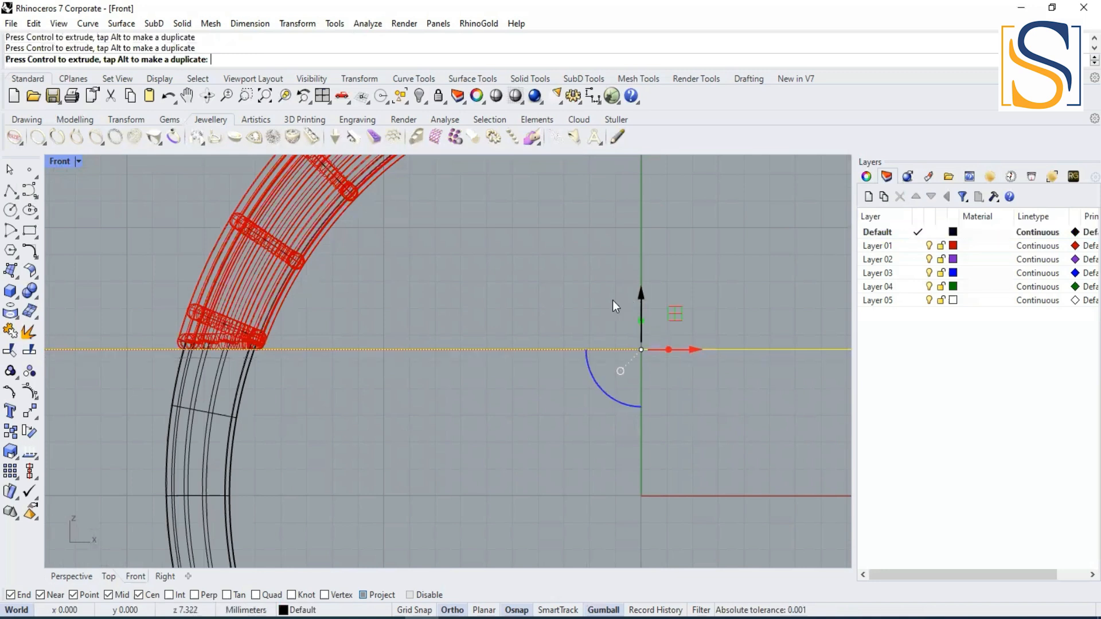
click(555, 412)
scroll(562, 416, down, 10)
right_drag(565, 424, 490, 365)
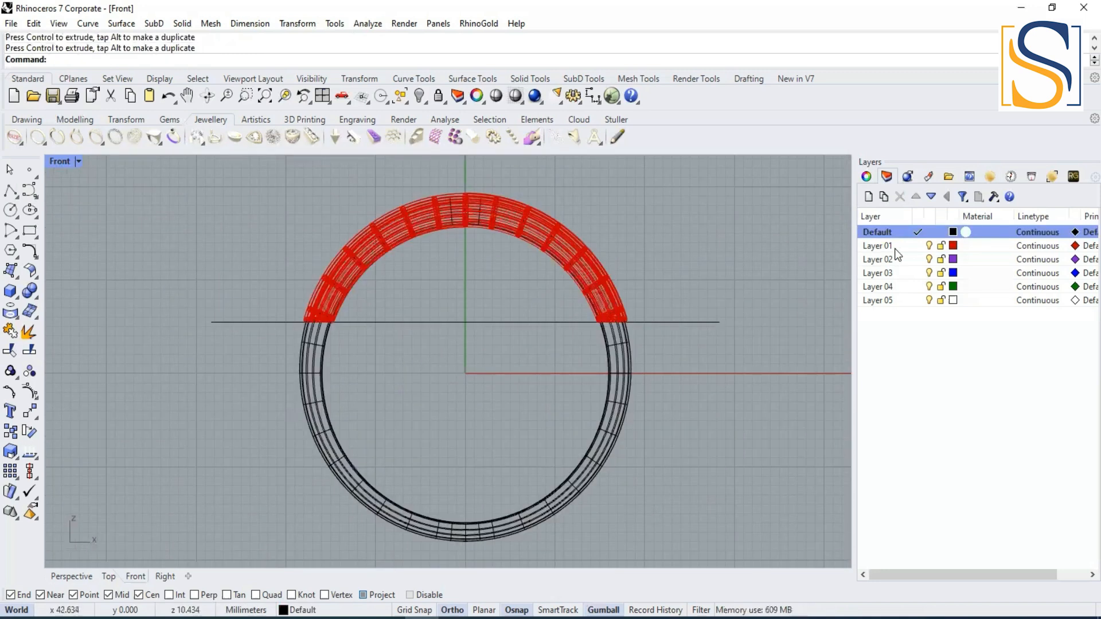
Hide Layer 01 and trim away the part of the solid band above the horizontal line
click(929, 248)
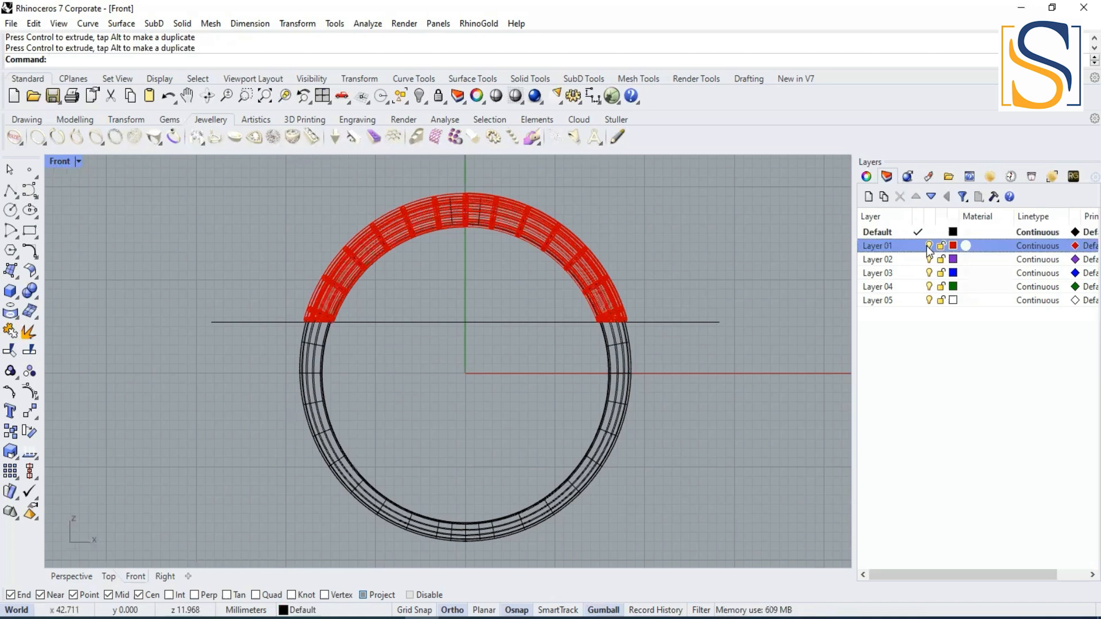
text(Trim)
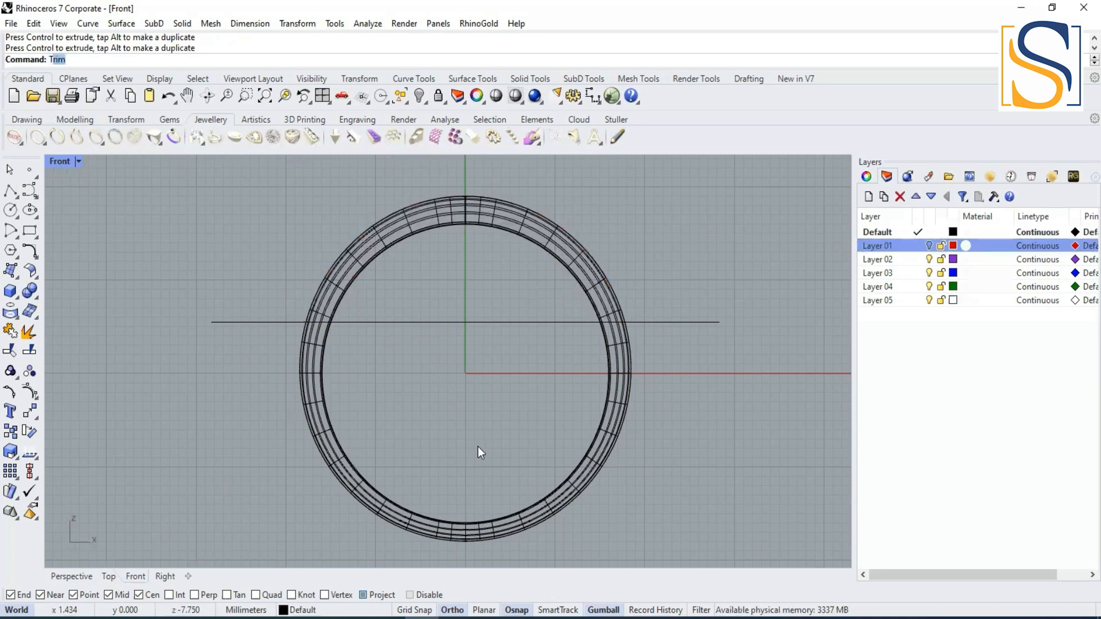
key(Return)
click(605, 385)
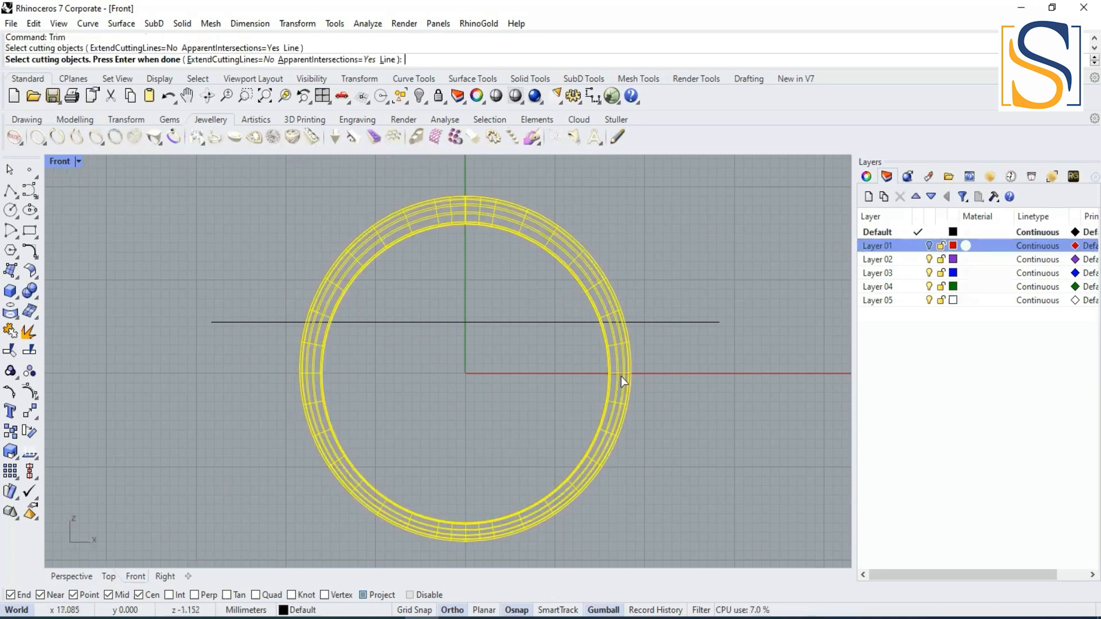
click(660, 324)
key(Return)
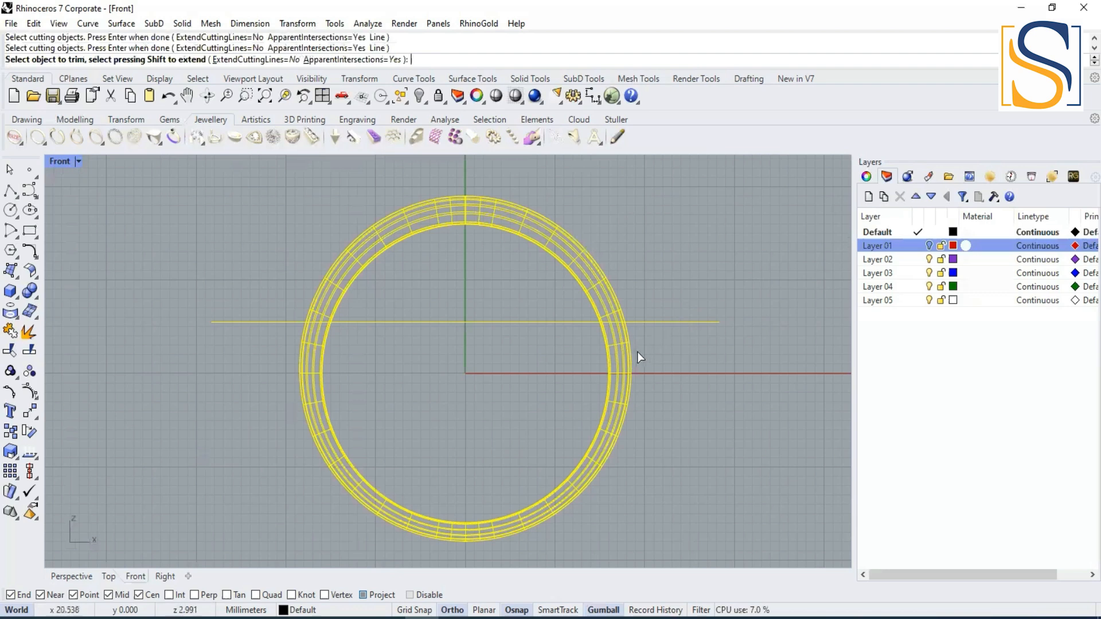
click(564, 253)
click(400, 228)
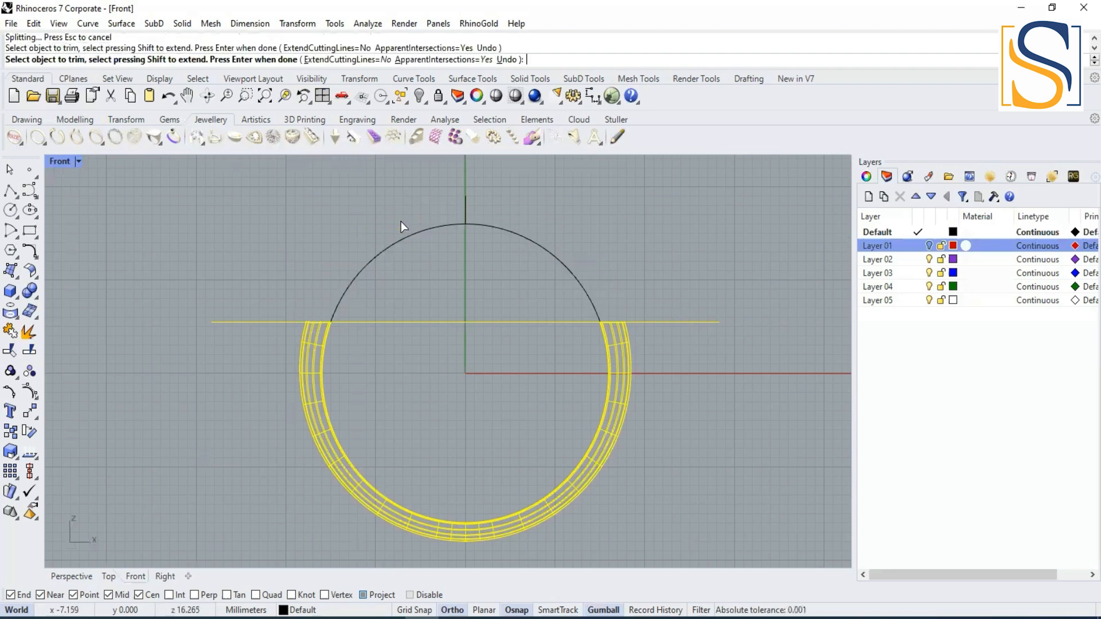
click(404, 229)
key(Escape)
Delete the leftover profile curve above the band, the horizontal cutting line and the closed curve at the band's base
drag(440, 185, 500, 235)
key(Delete)
click(429, 323)
key(Delete)
drag(423, 457, 539, 562)
key(Delete)
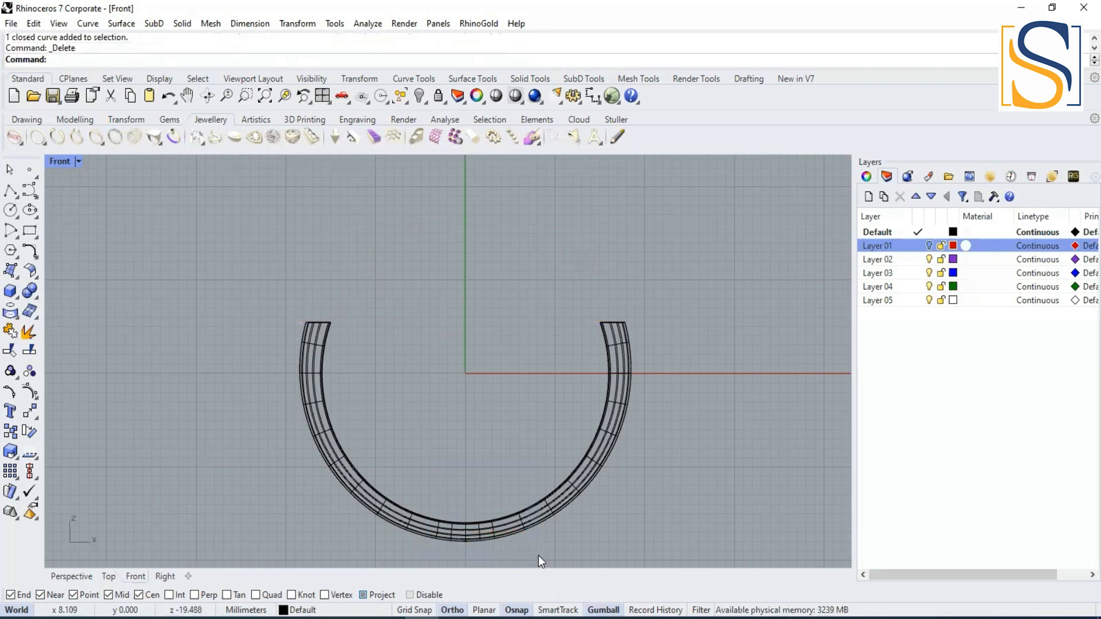
Cap both open ends of the trimmed band in the Perspective view
key(ctrl+m)
click(493, 201)
double_click(478, 161)
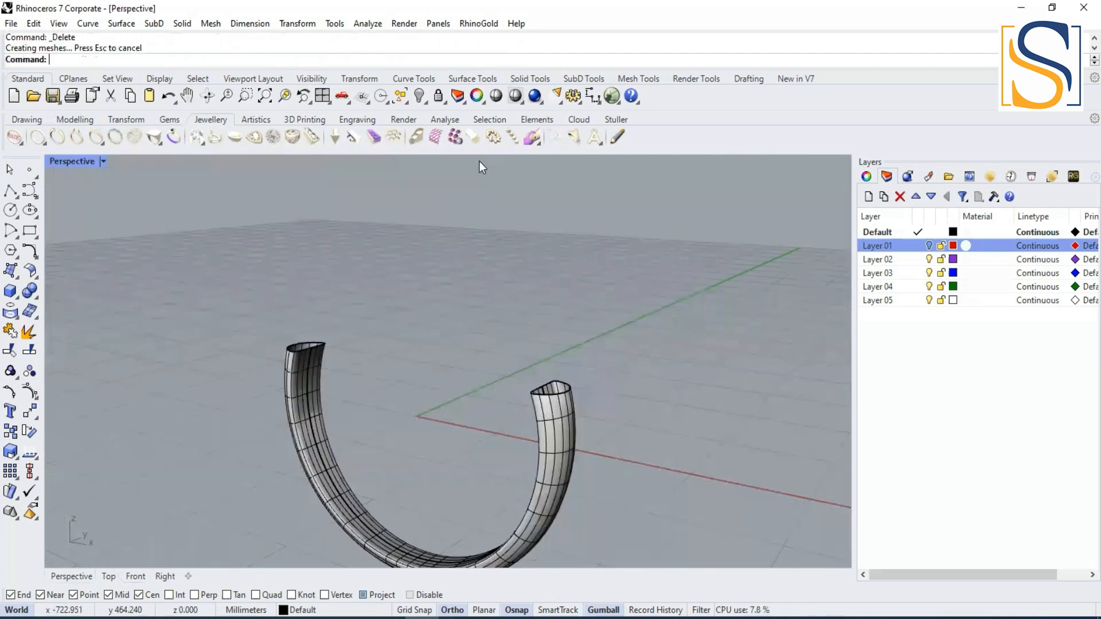
right_drag(486, 382, 440, 401)
text(cap)
key(Return)
drag(249, 260, 623, 564)
key(Return)
scroll(282, 295, up, 3)
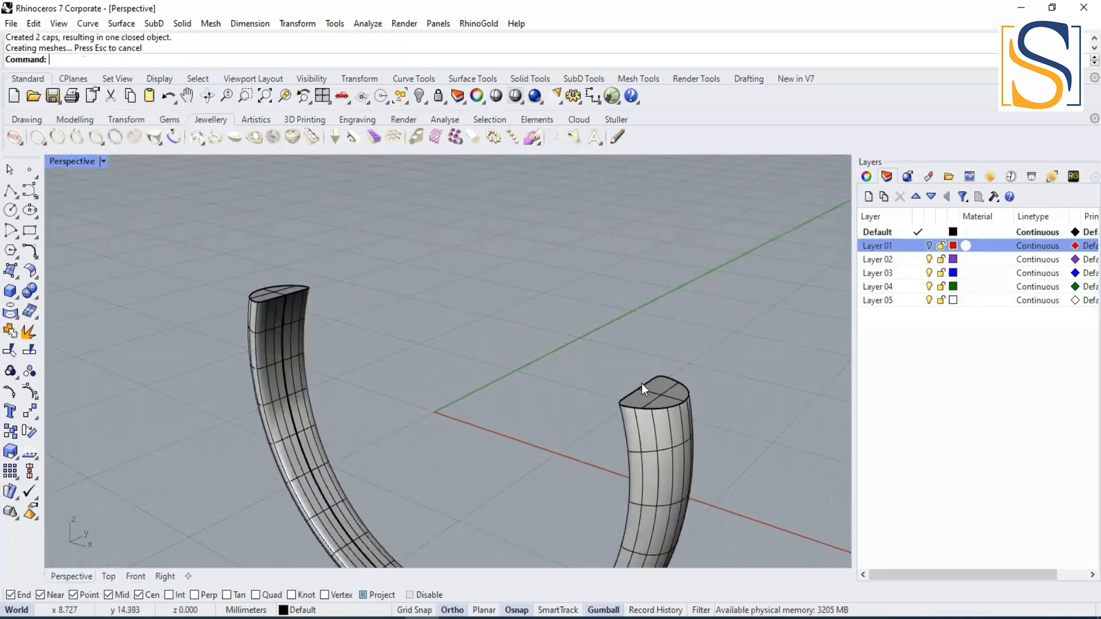
right_drag(645, 376, 660, 375)
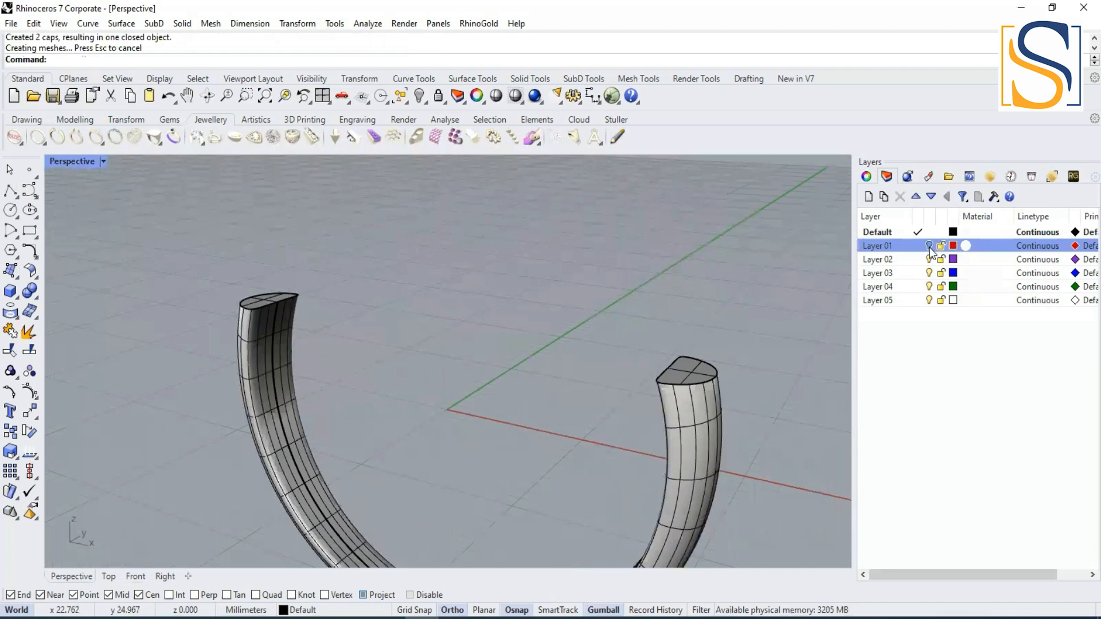
Turn on Layer 01 and view the lattice arch together with the capped band
click(930, 246)
right_drag(741, 414, 670, 451)
scroll(670, 451, down, 4)
right_click(670, 451)
click(629, 394)
mouse_move(642, 388)
right_down()
mouse_move(735, 405)
mouse_move(632, 364)
mouse_move(622, 394)
mouse_move(654, 409)
mouse_move(650, 394)
right_up()
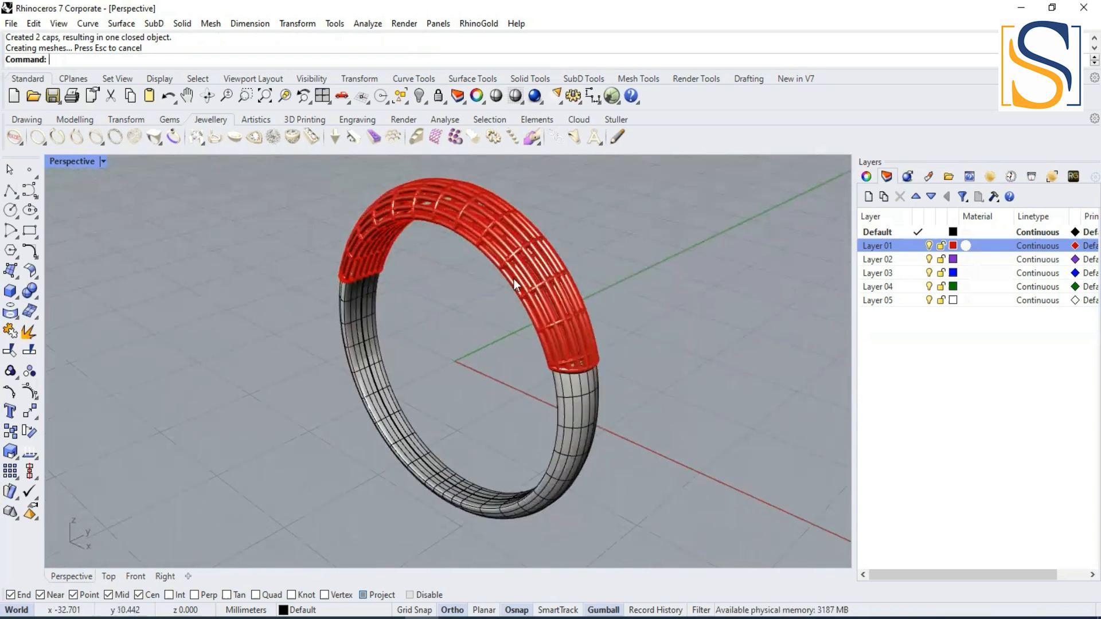
Apply the polished yellow 22K metal material to all objects and display the Perspective view in Rendered mode
click(990, 177)
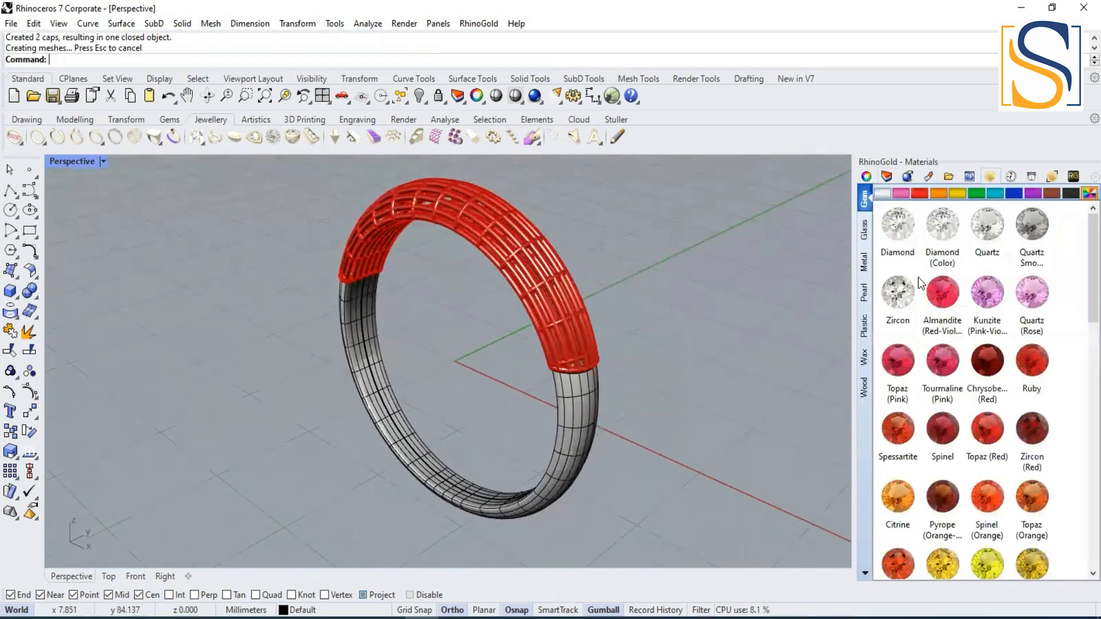
click(863, 263)
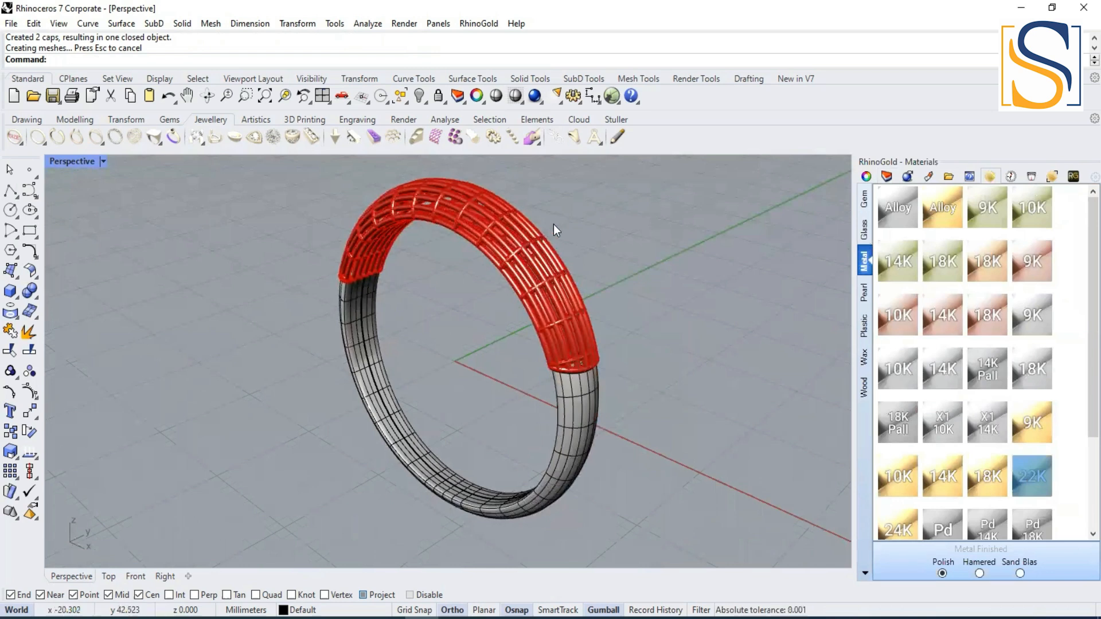
key(ctrl+a)
click(103, 163)
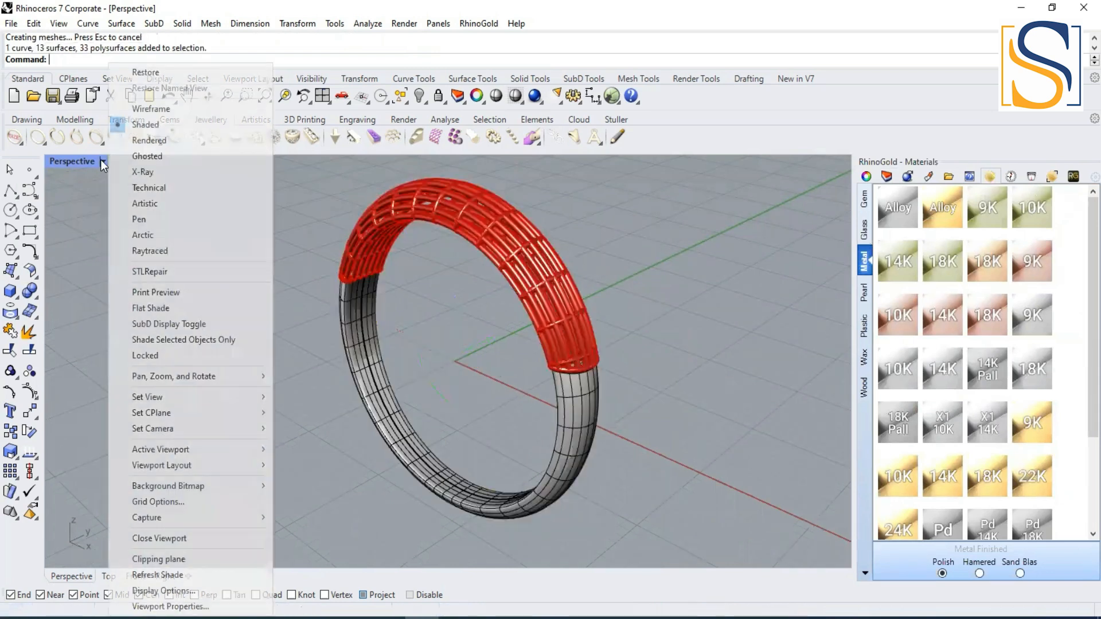
click(129, 142)
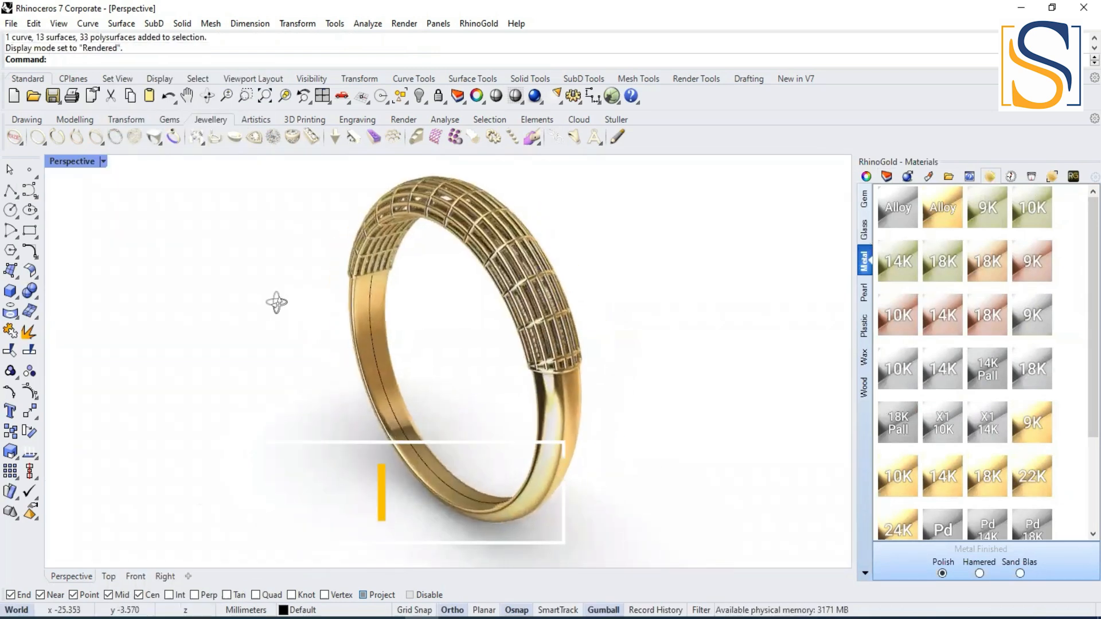
right_drag(426, 299, 407, 331)
shift+right_drag(380, 262, 395, 308)
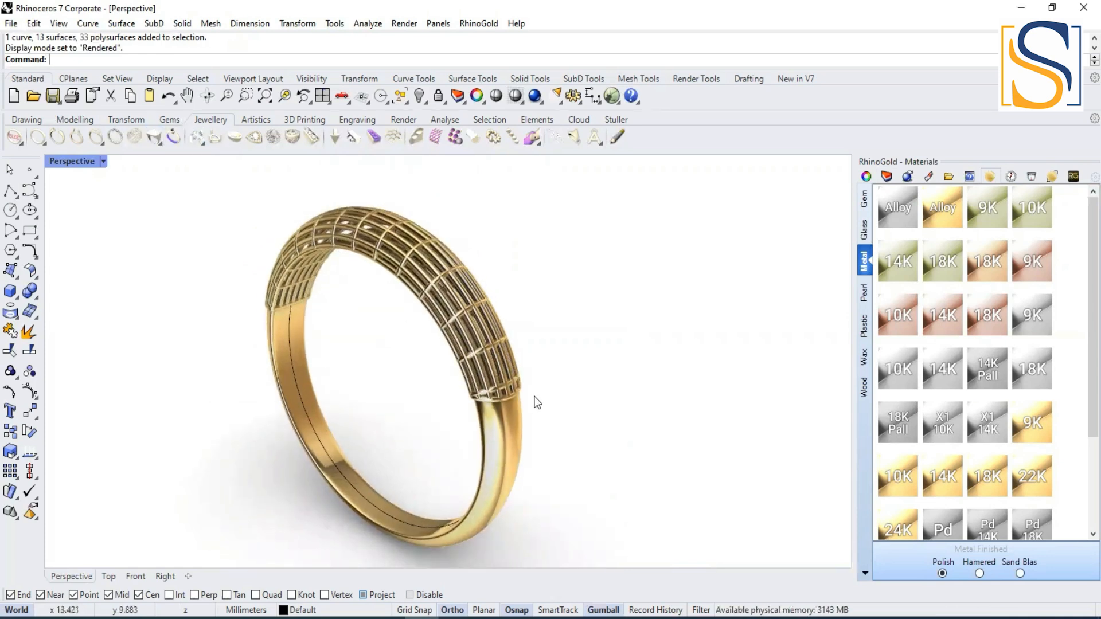
right_drag(453, 393, 428, 401)
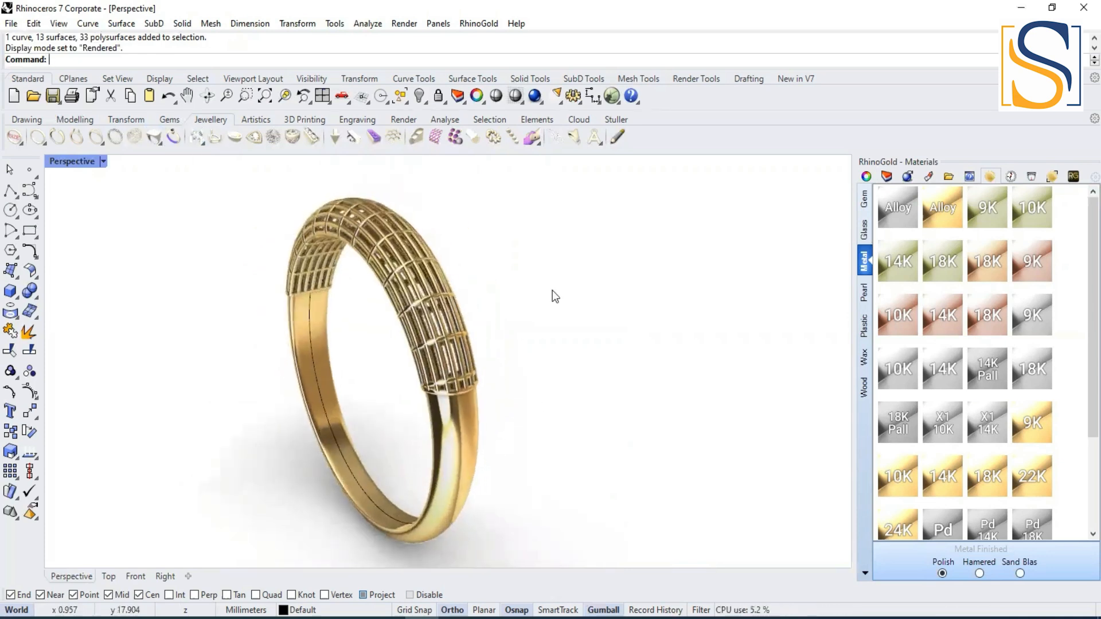